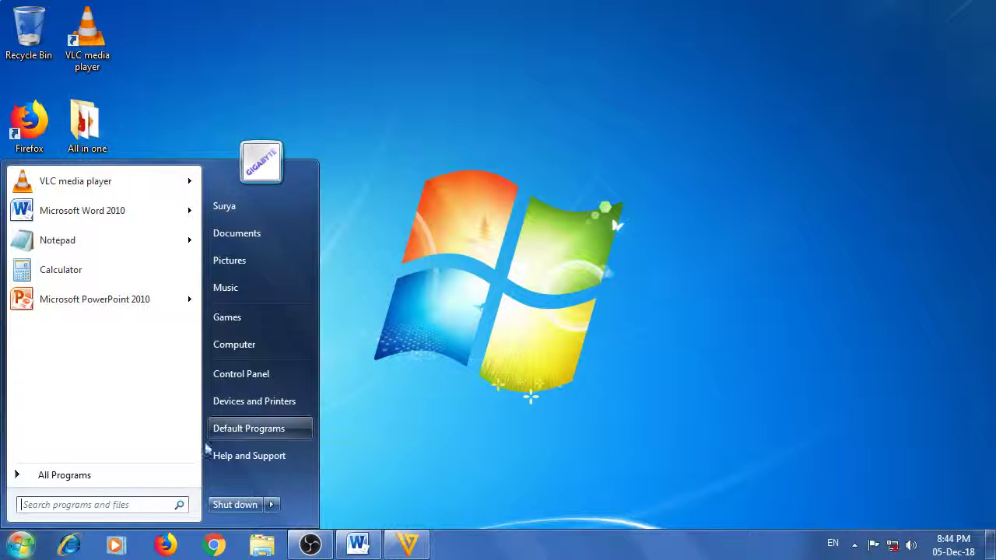
# - Open the computer's properties to view its basic system information
pyautogui.rightClick(245, 352)
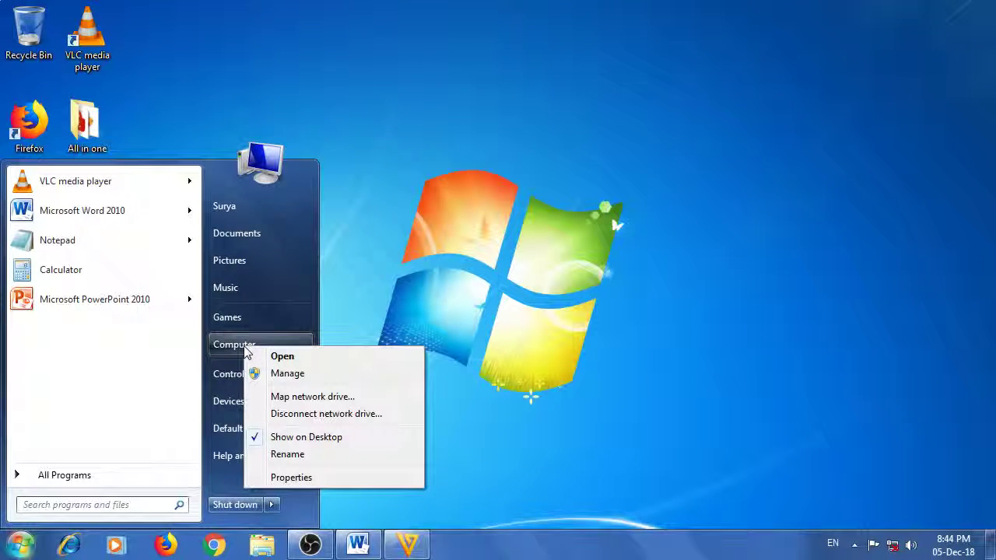
pyautogui.click(278, 477)
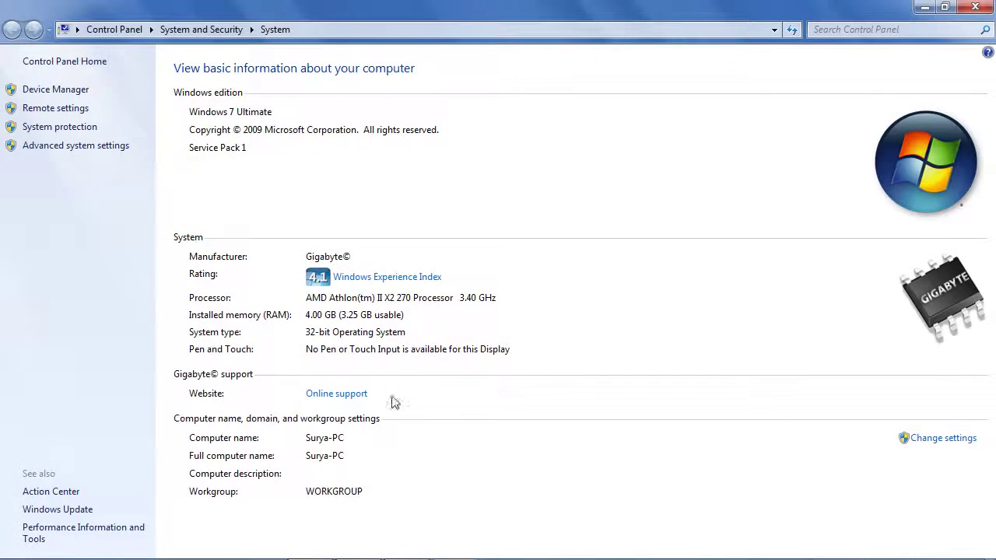
pyautogui.click(976, 8)
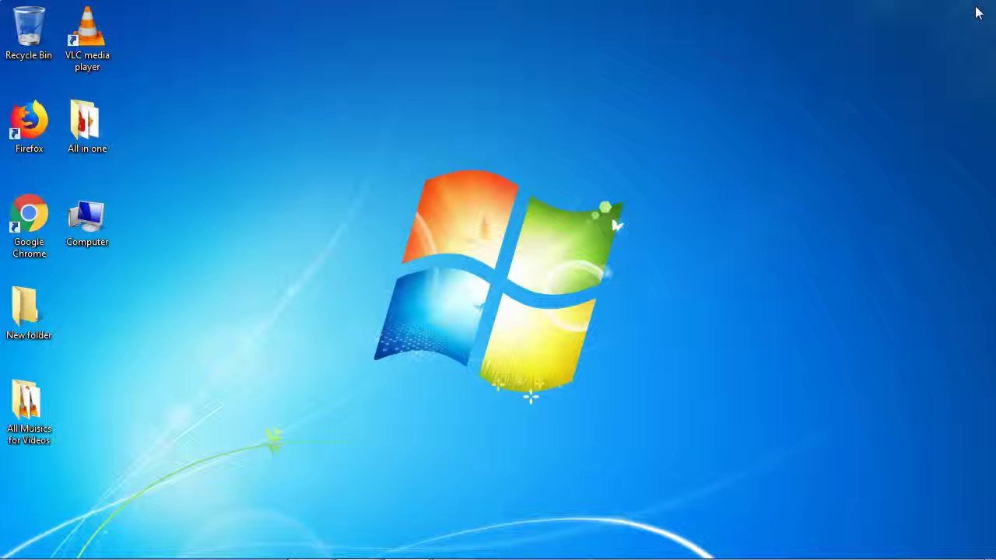
pyautogui.rightClick(97, 221)
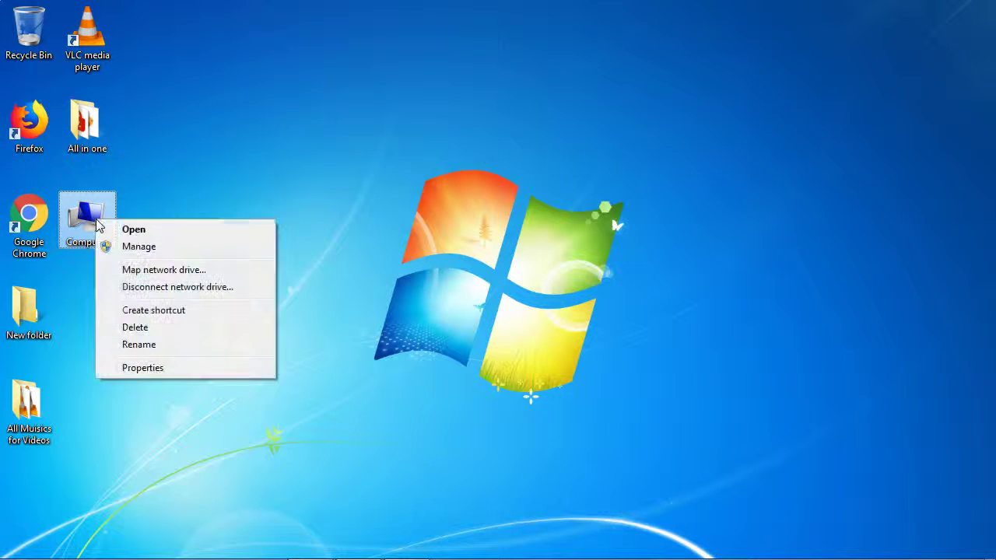
pyautogui.click(164, 369)
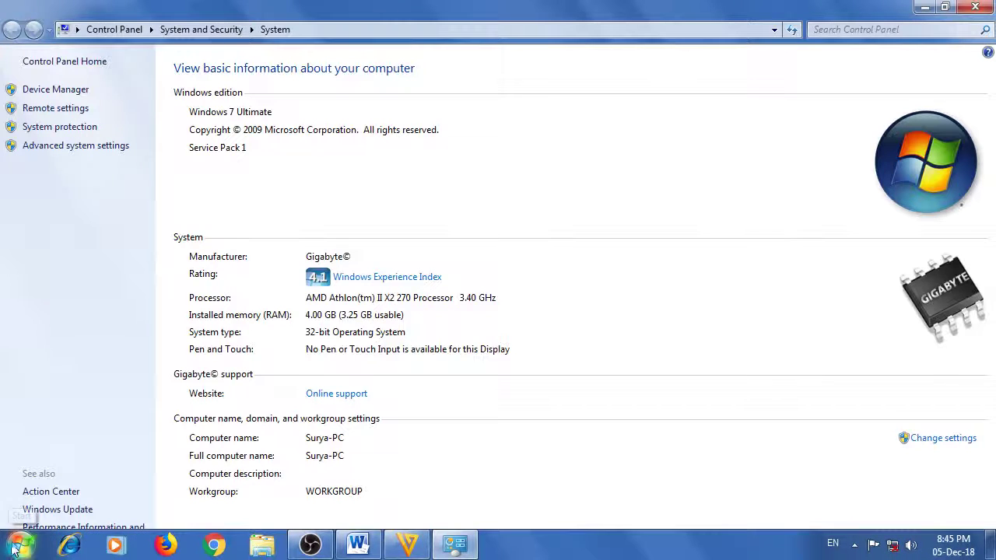
# - Open Calculator and place it over the system information window, clear of the installed memory value
pyautogui.click(17, 545)
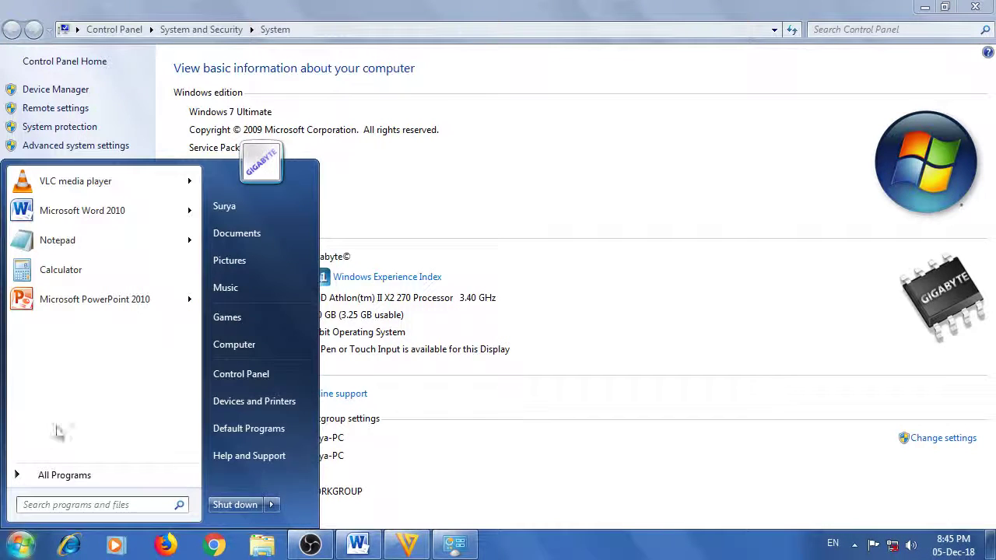
pyautogui.click(60, 272)
pyautogui.moveTo(129, 11); pyautogui.dragTo(559, 148)
# - Convert the usable memory to megabytes by multiplying 3.25 by 1024, and clear and close Calculator
pyautogui.click(597, 337)
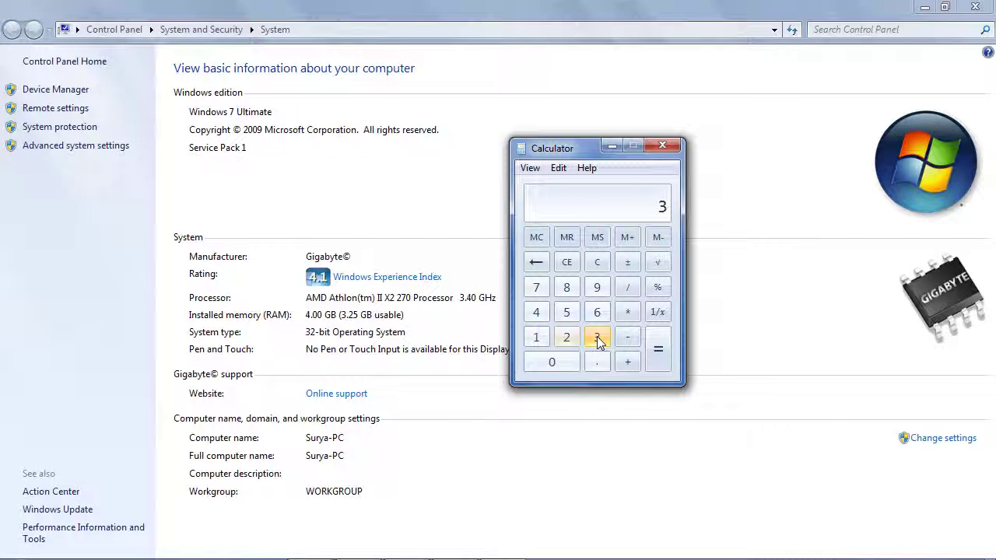
pyautogui.click(567, 337)
pyautogui.click(567, 312)
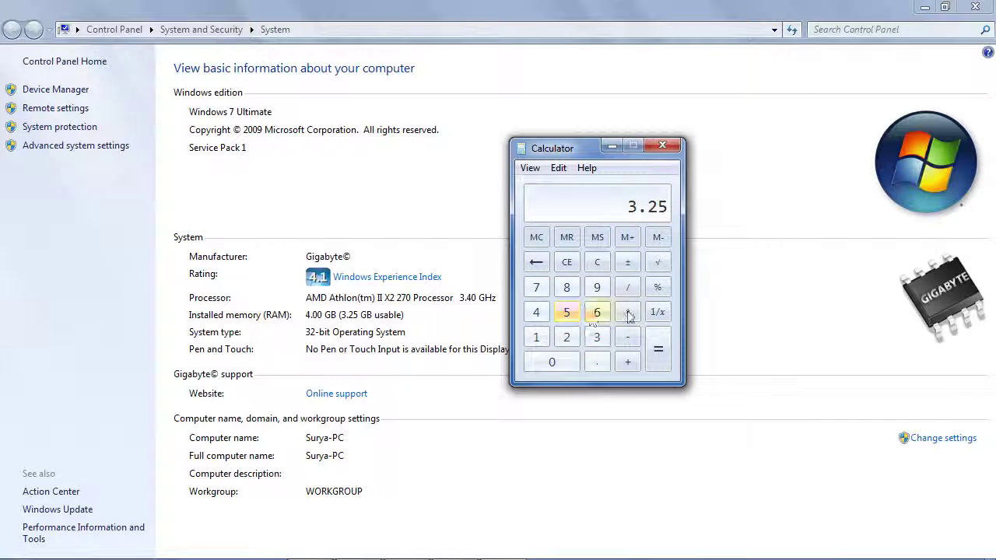
pyautogui.click(628, 312)
pyautogui.click(536, 337)
pyautogui.click(552, 362)
pyautogui.click(567, 337)
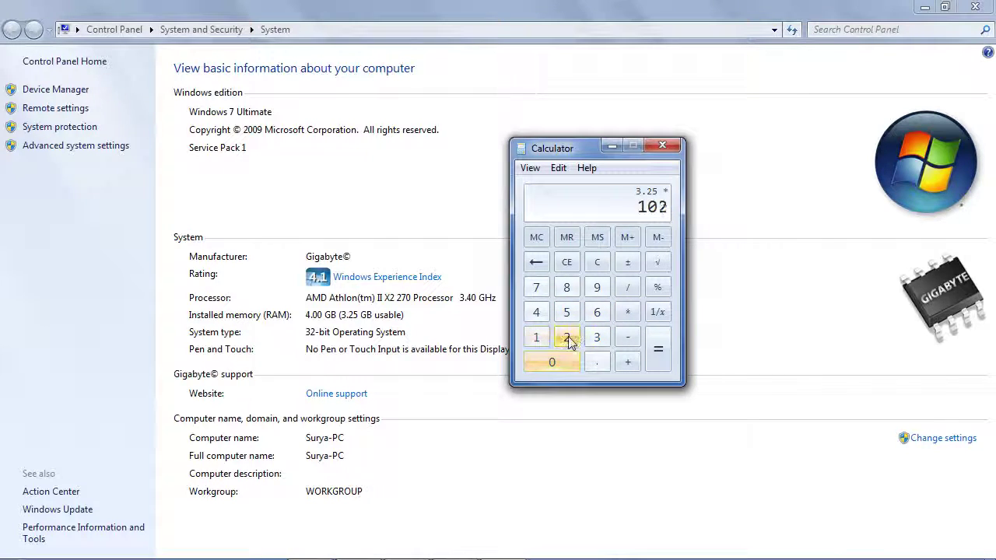
pyautogui.click(536, 312)
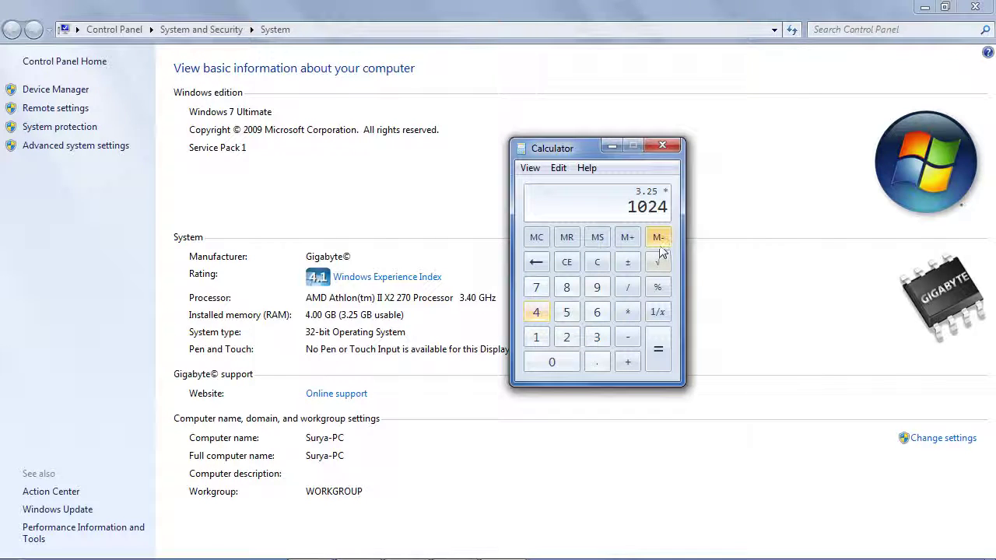
pyautogui.click(657, 350)
pyautogui.press('-')
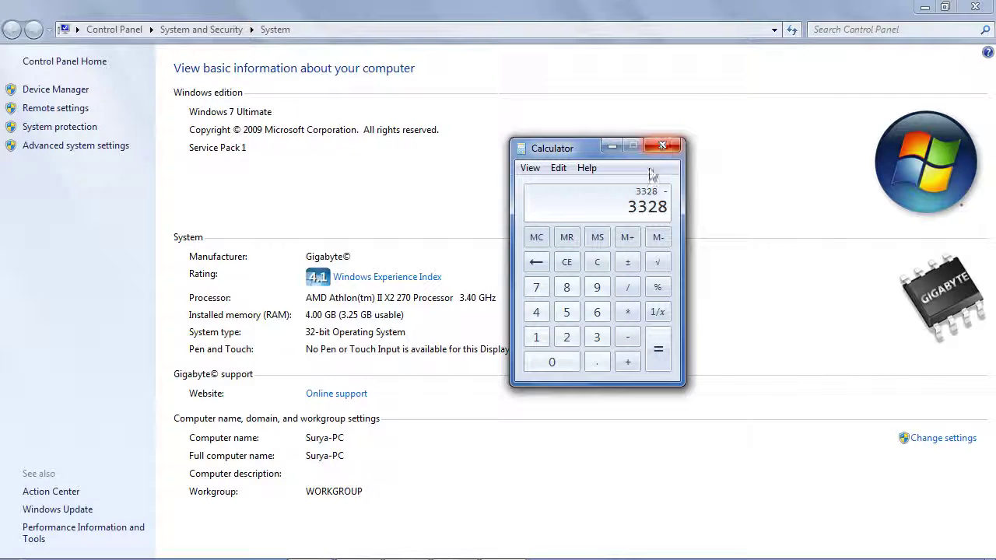
pyautogui.click(596, 263)
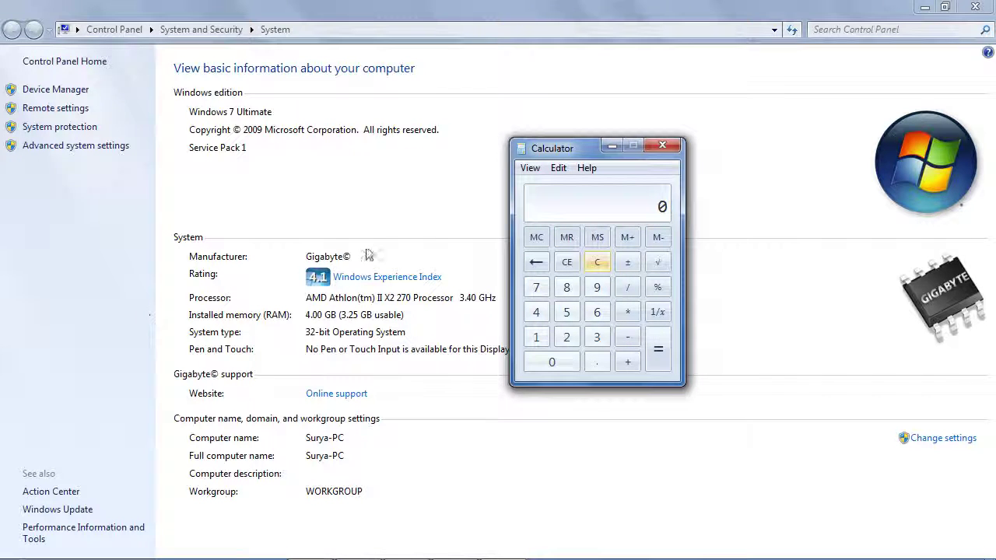
pyautogui.click(662, 146)
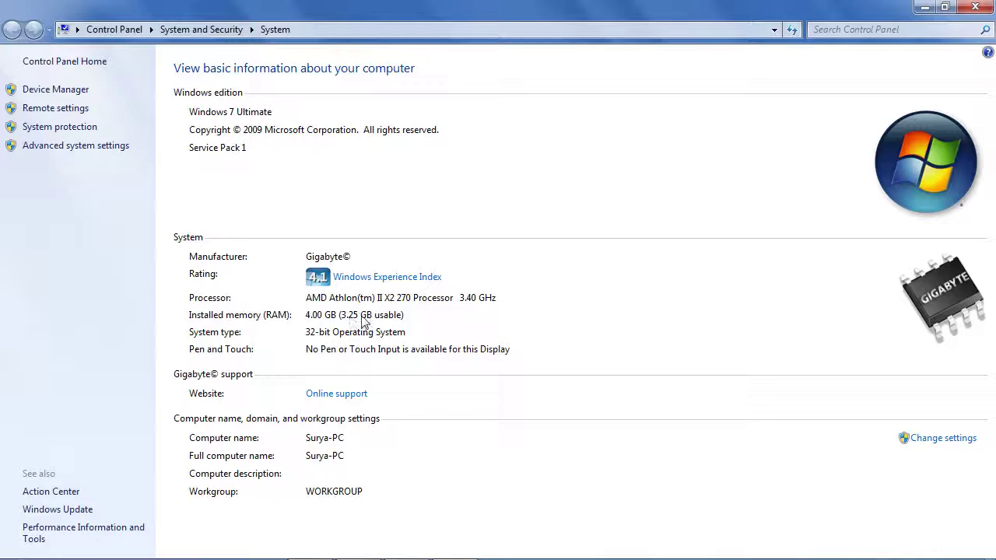
# - Open the Virtual Memory settings from the advanced Performance Options of the system properties
pyautogui.click(94, 148)
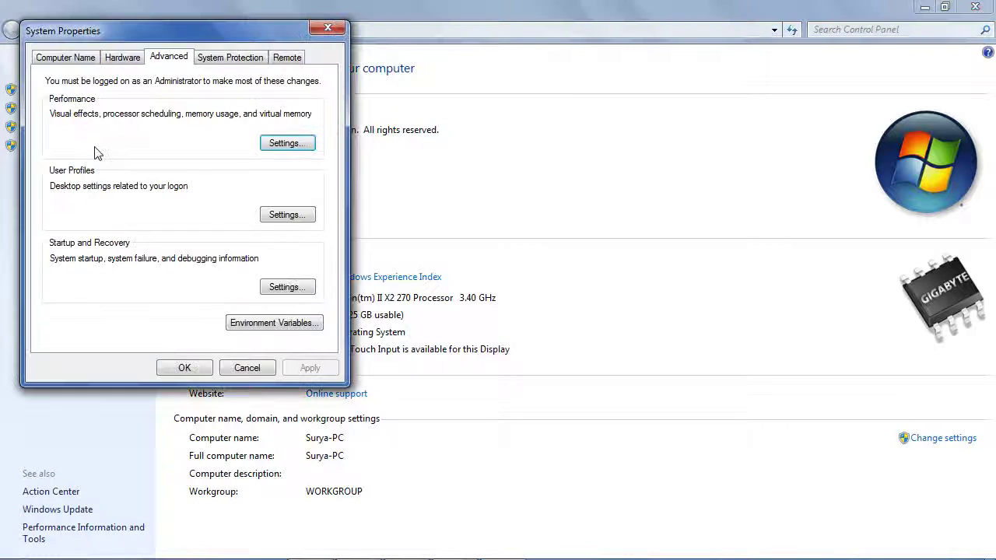
pyautogui.moveTo(128, 43); pyautogui.dragTo(373, 51)
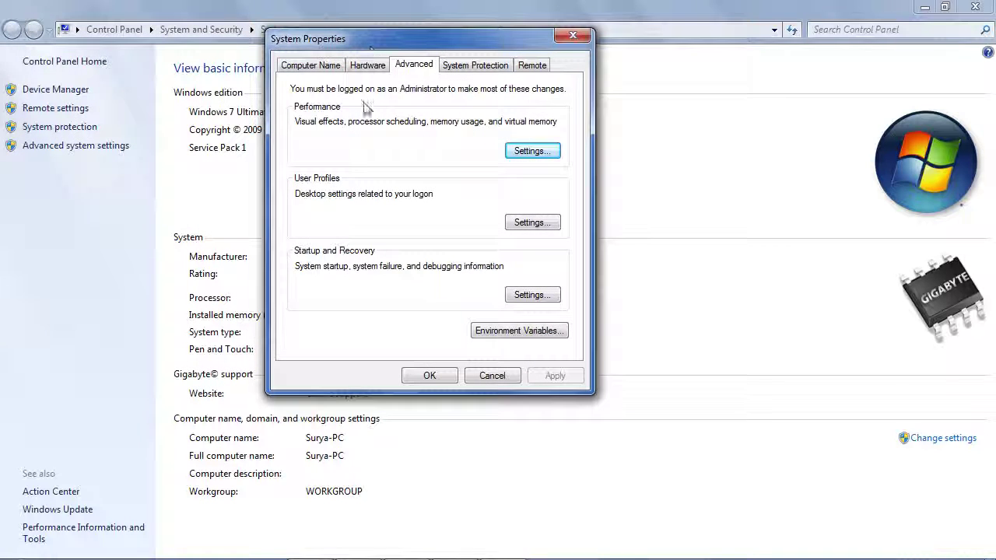
pyautogui.click(310, 65)
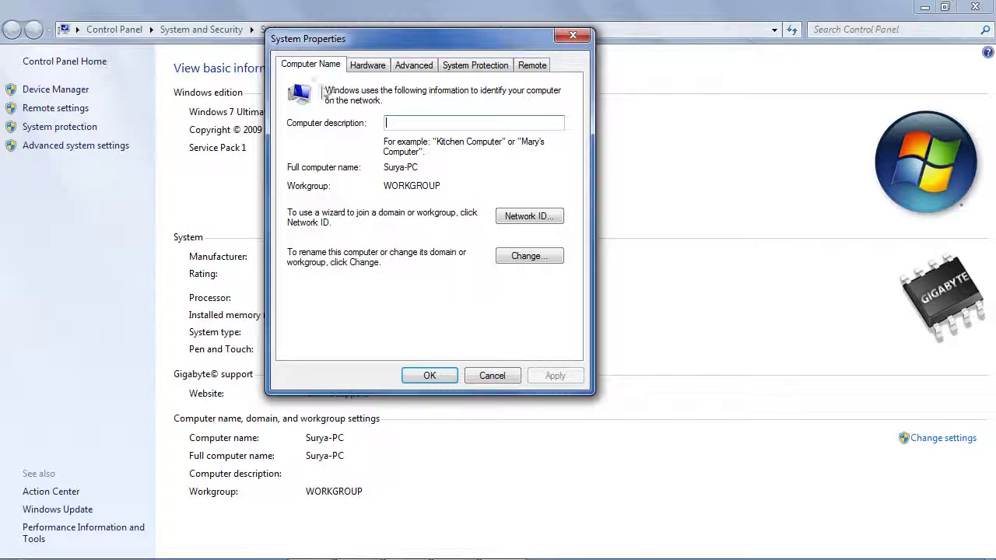
pyautogui.click(413, 66)
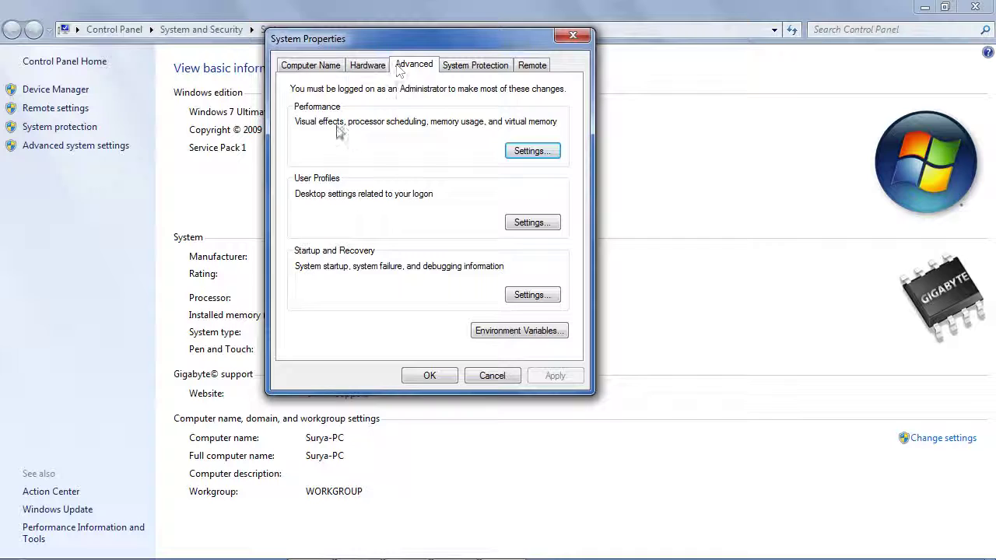
pyautogui.click(530, 152)
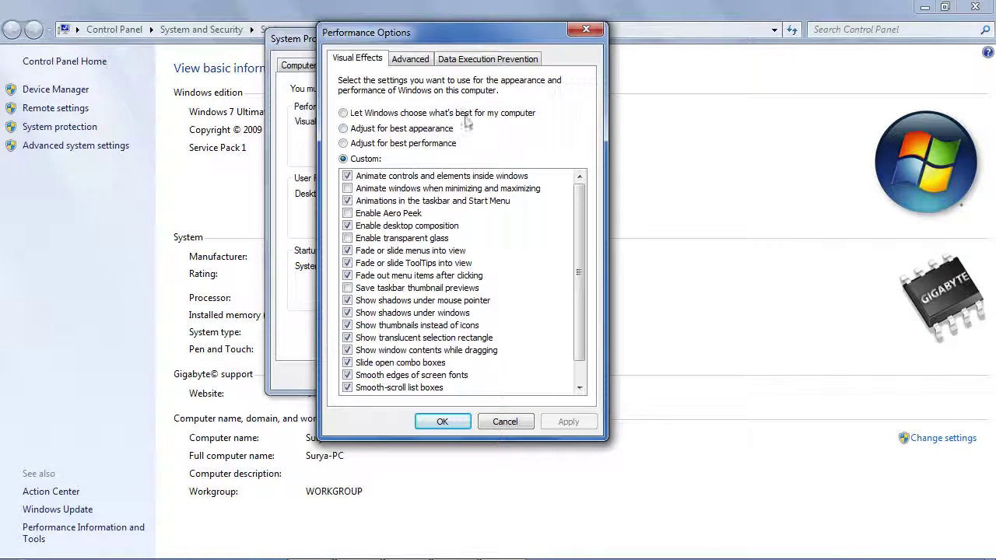
pyautogui.click(411, 61)
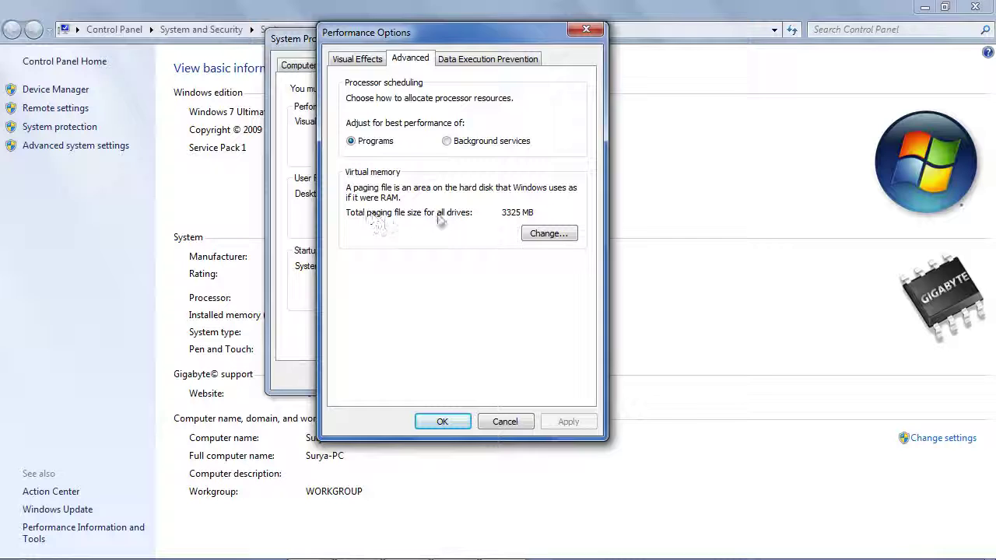
pyautogui.click(547, 235)
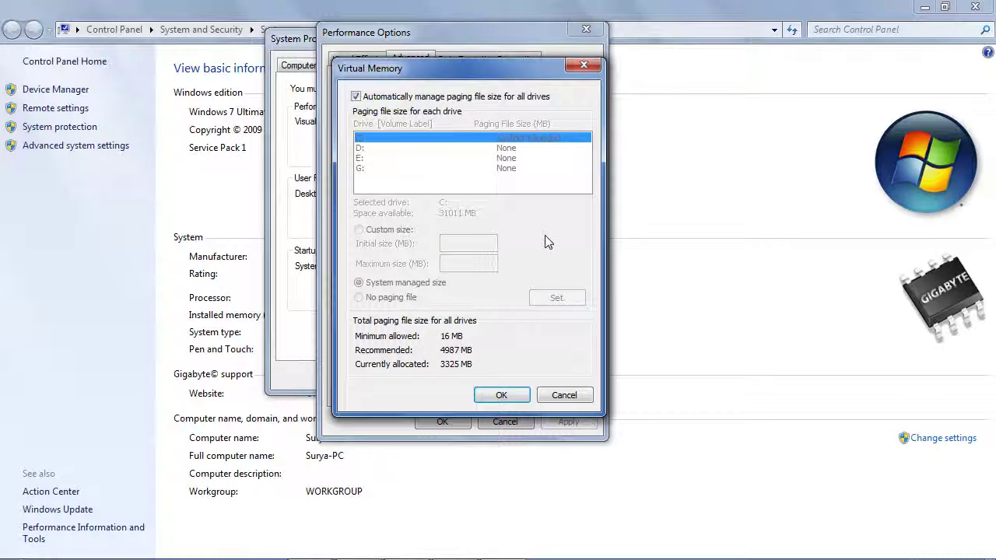
# - Open Calculator beside the Virtual Memory dialog and turn off automatic paging file size management for all drives
pyautogui.click(15, 549)
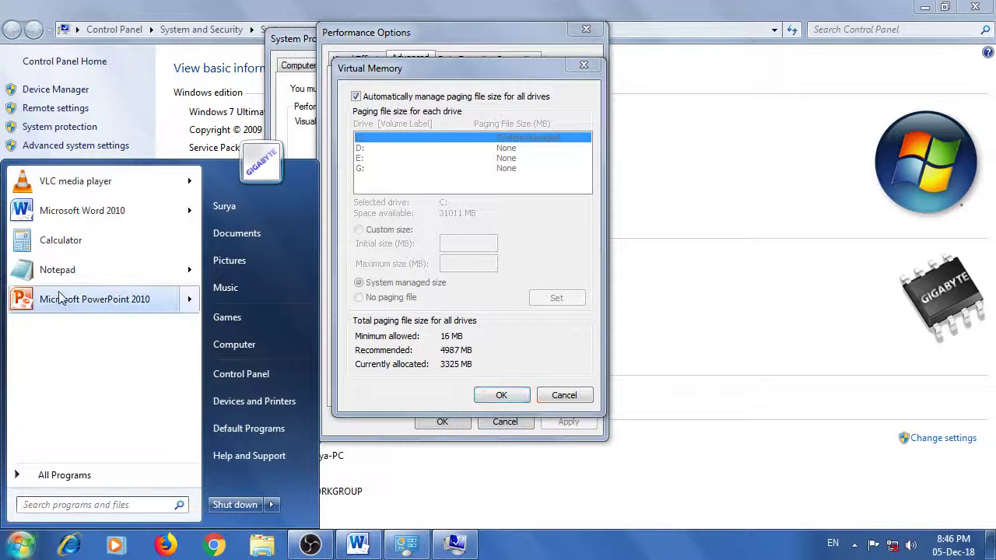
pyautogui.click(66, 243)
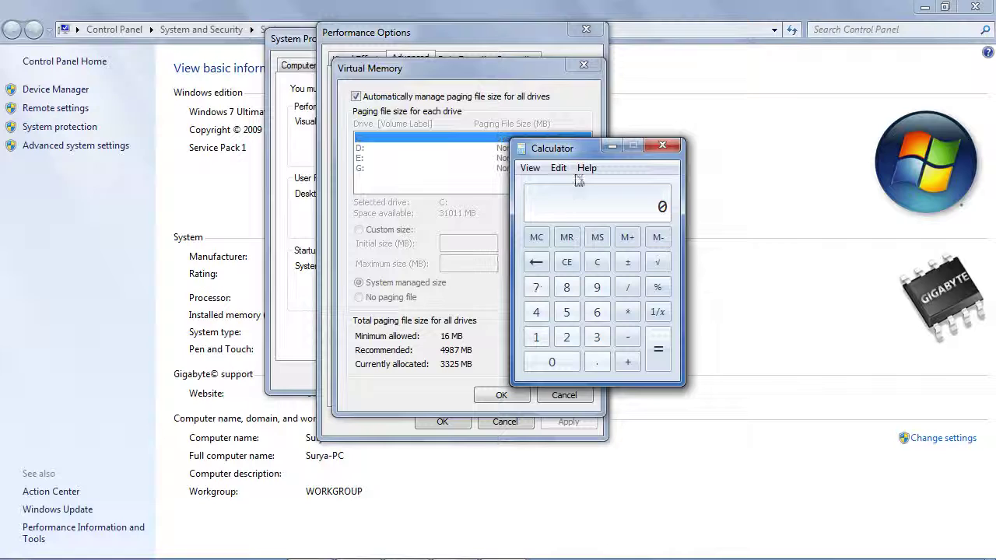
pyautogui.moveTo(562, 153); pyautogui.dragTo(683, 142)
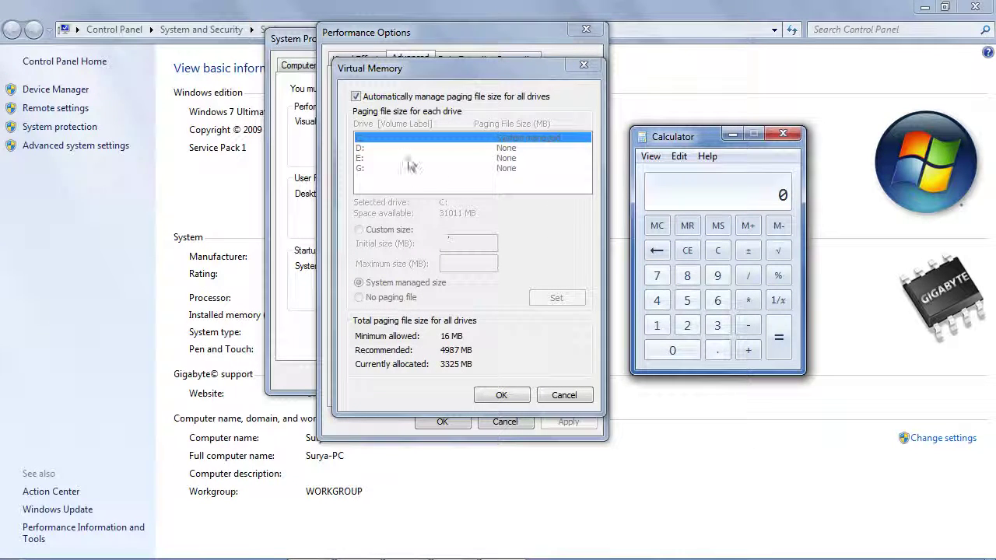
pyautogui.click(356, 98)
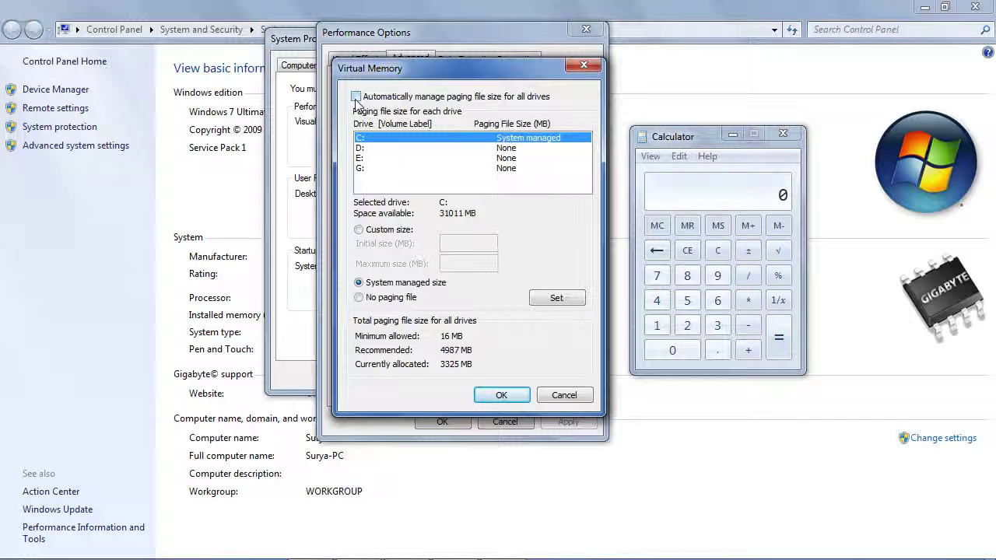
# - Calculate the recommended paging file size by multiplying 3325 by 1.5, and close Calculator
pyautogui.click(718, 327)
pyautogui.click(717, 327)
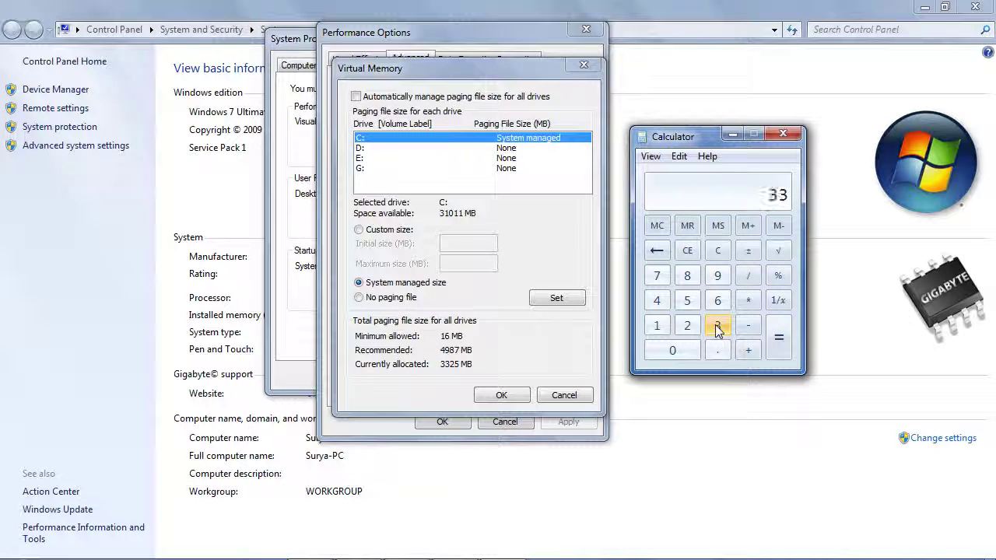
pyautogui.click(687, 325)
pyautogui.click(688, 300)
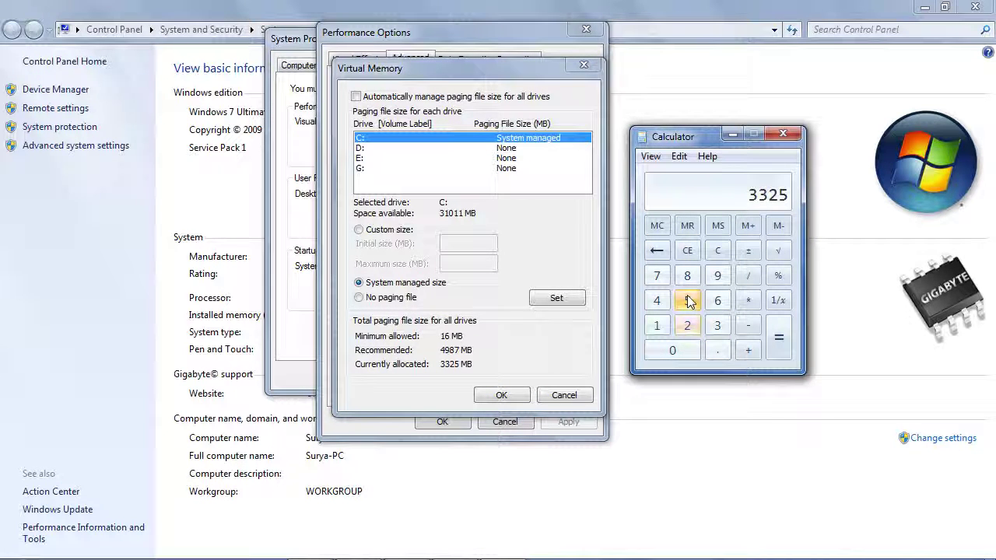
pyautogui.click(748, 300)
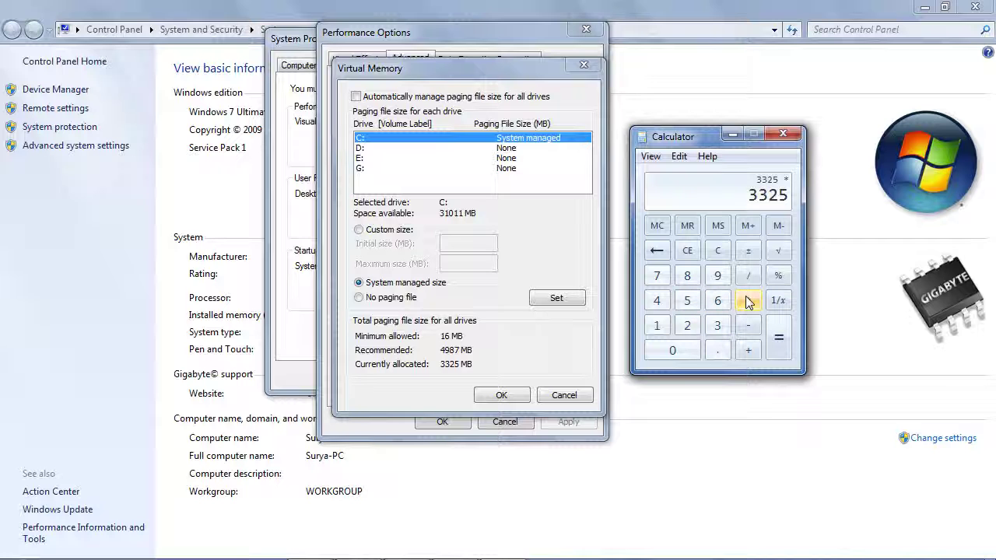
pyautogui.click(656, 325)
pyautogui.click(717, 350)
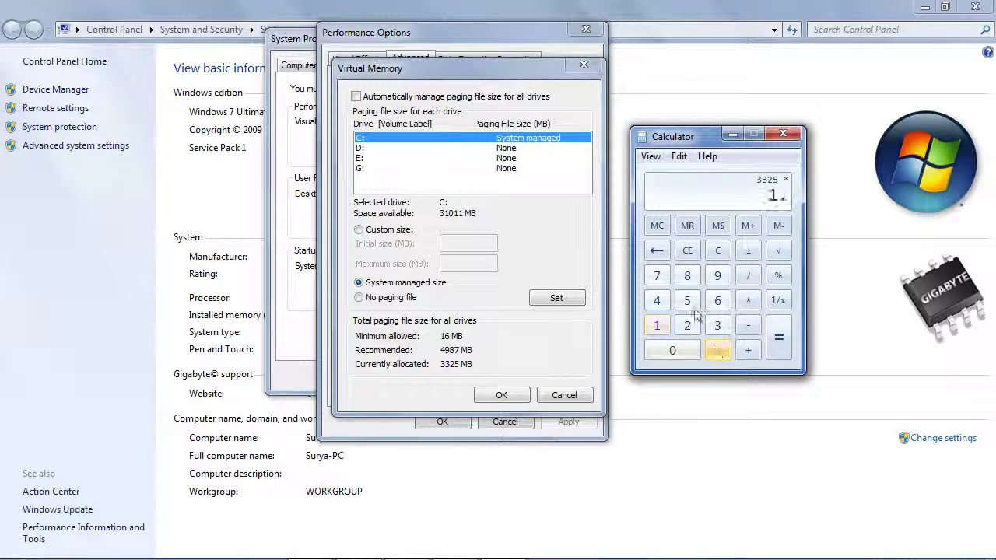
pyautogui.click(687, 302)
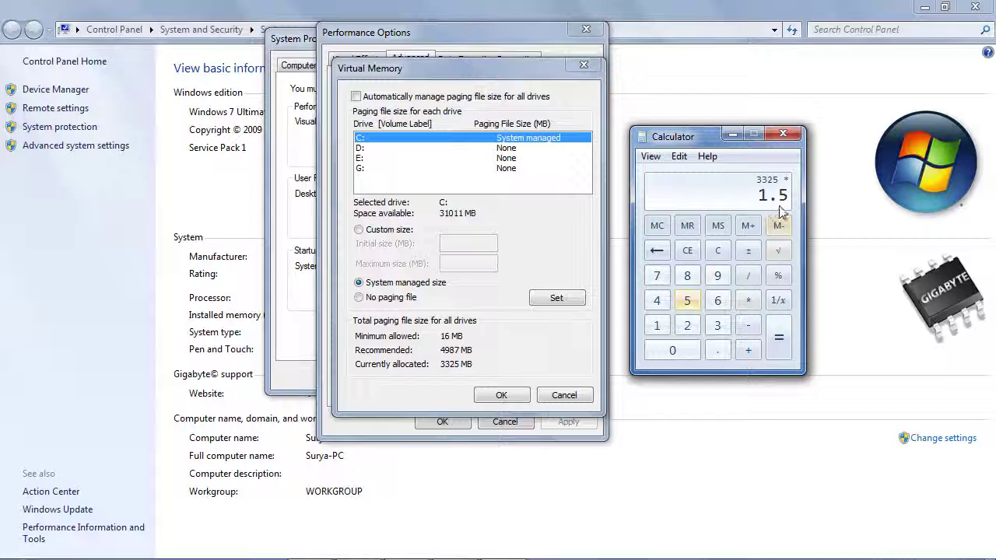
pyautogui.click(781, 340)
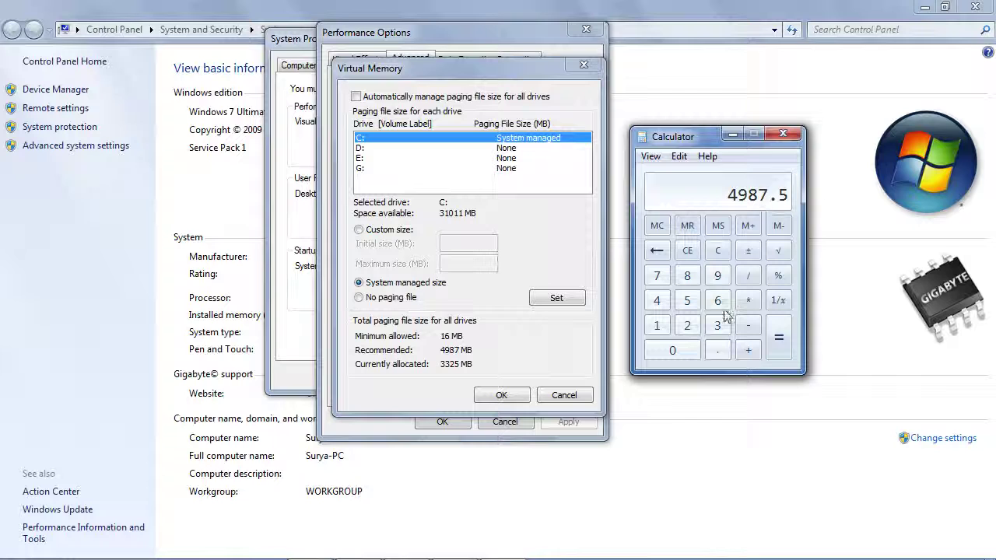
pyautogui.click(784, 135)
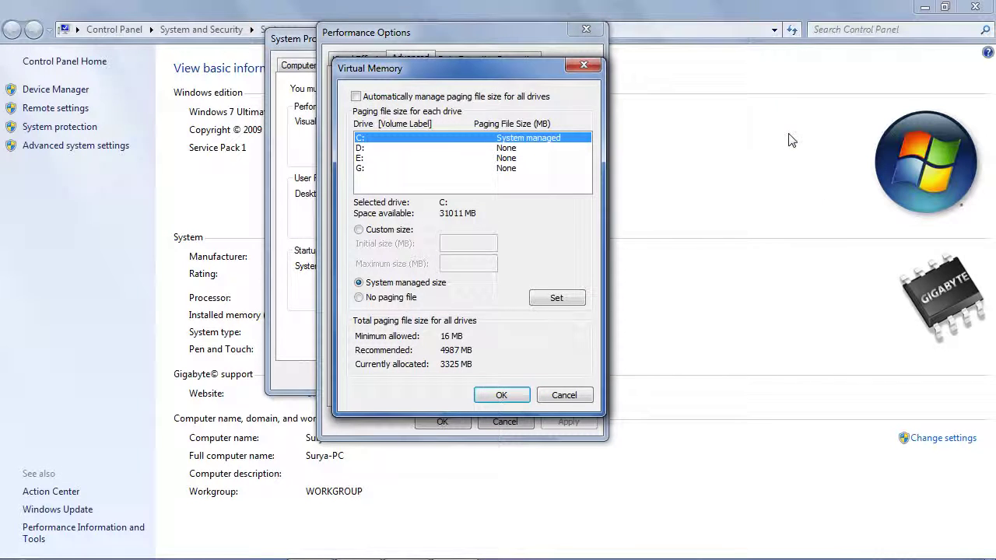
# - Check the paging file settings of drives D:, E: and G:, and return to drive C:
pyautogui.click(360, 147)
pyautogui.click(361, 157)
pyautogui.click(360, 169)
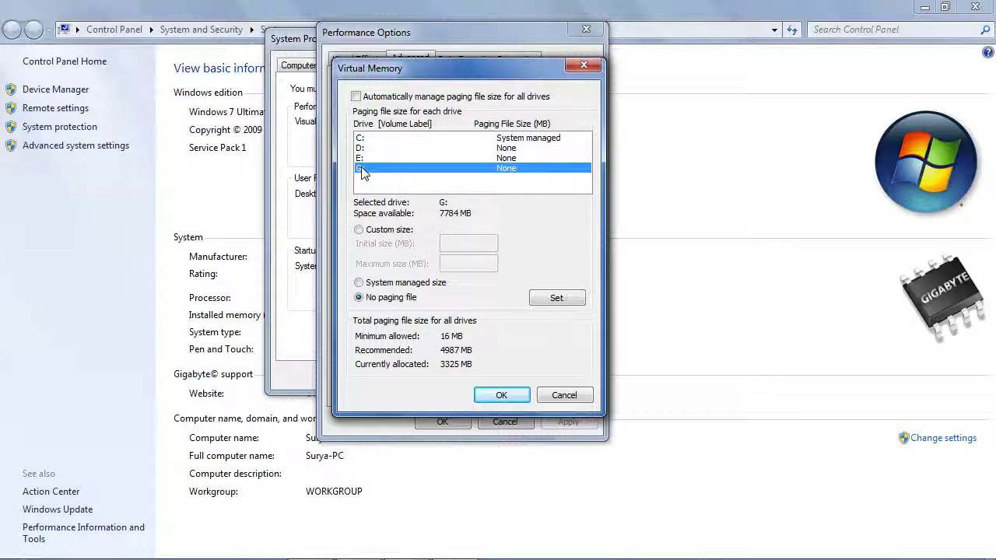
pyautogui.click(371, 138)
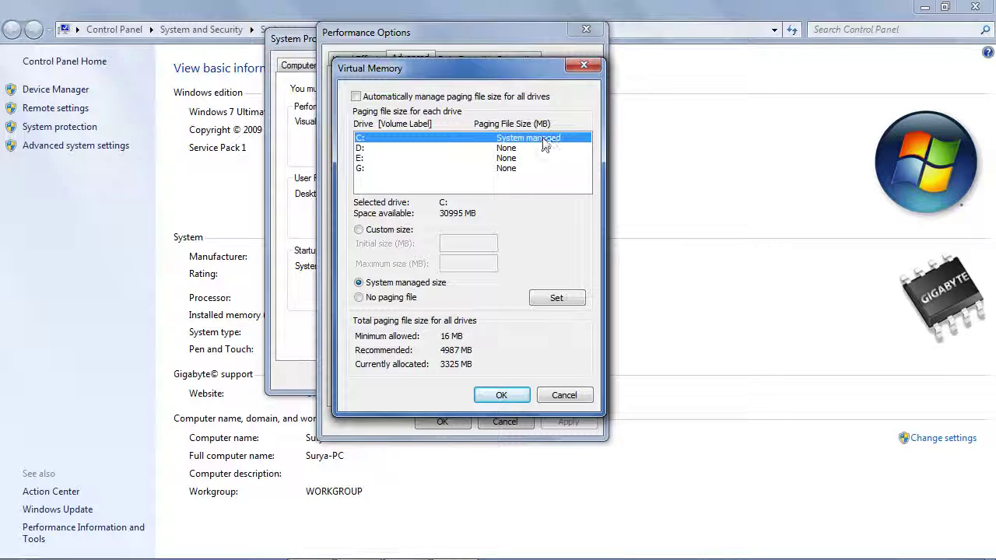
# - Try the custom size option for drive C: and turn automatic paging file management back on for all drives
pyautogui.click(359, 229)
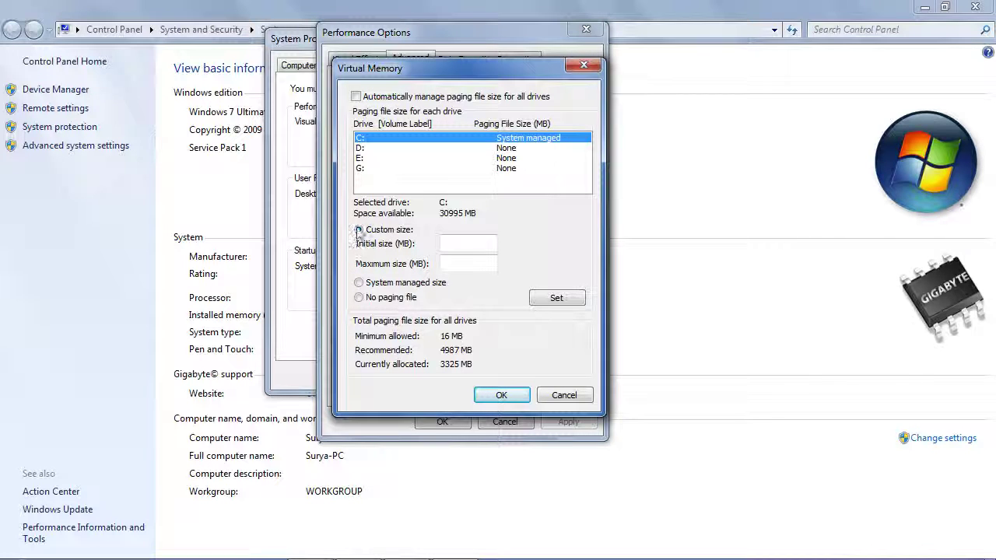
pyautogui.click(356, 97)
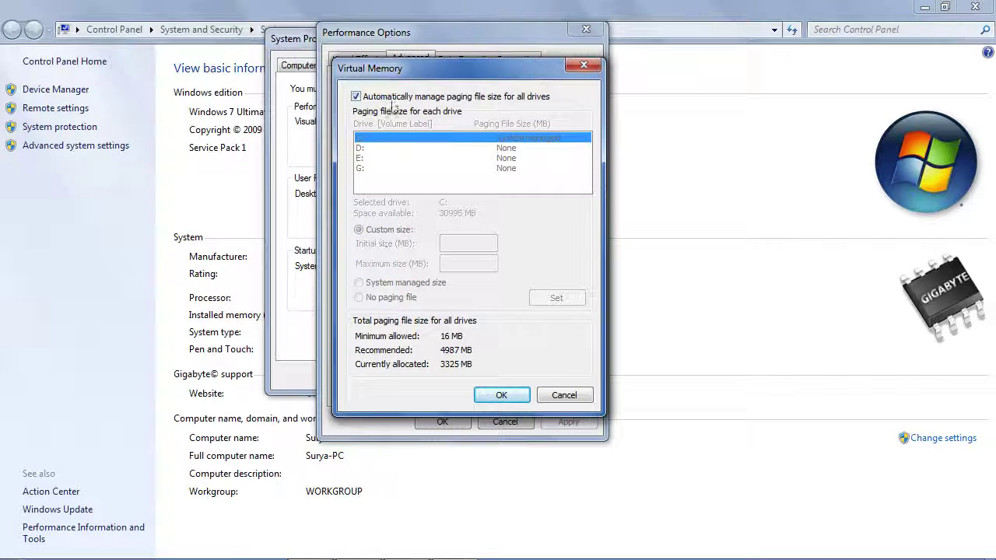
# - Turn off automatic paging file management and set drive C: to a custom paging file with initial and maximum size 4987 MB
pyautogui.click(357, 97)
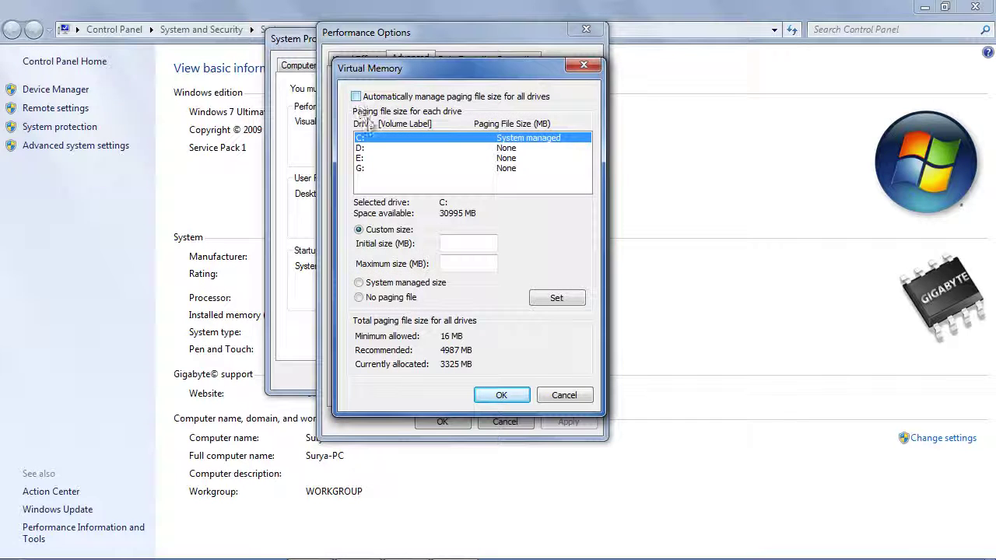
pyautogui.click(375, 141)
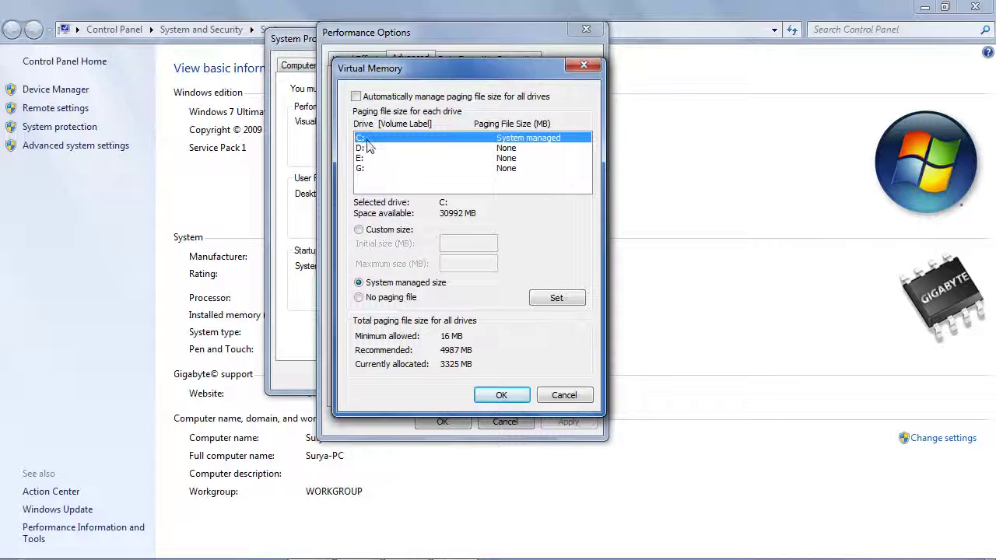
pyautogui.click(359, 230)
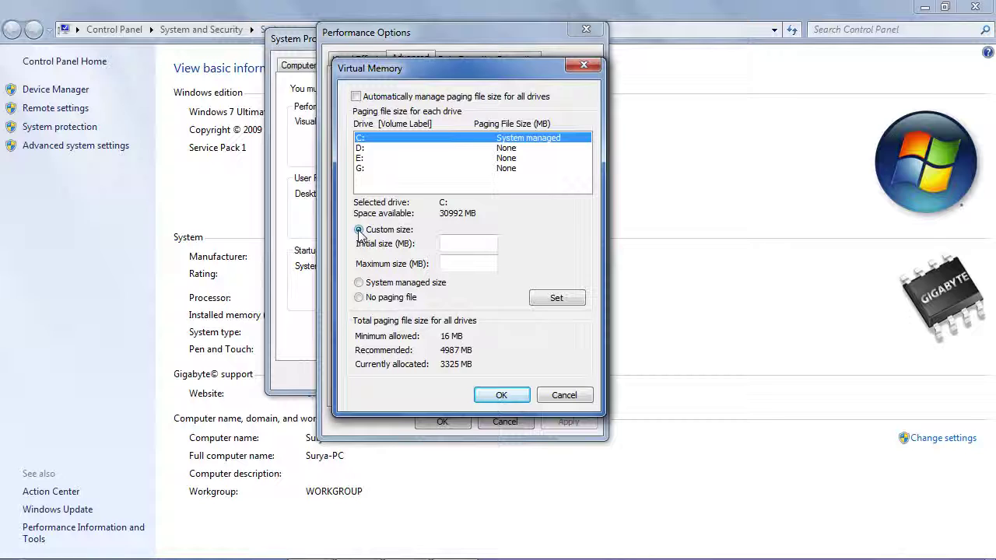
pyautogui.click(452, 244)
pyautogui.write('4987')
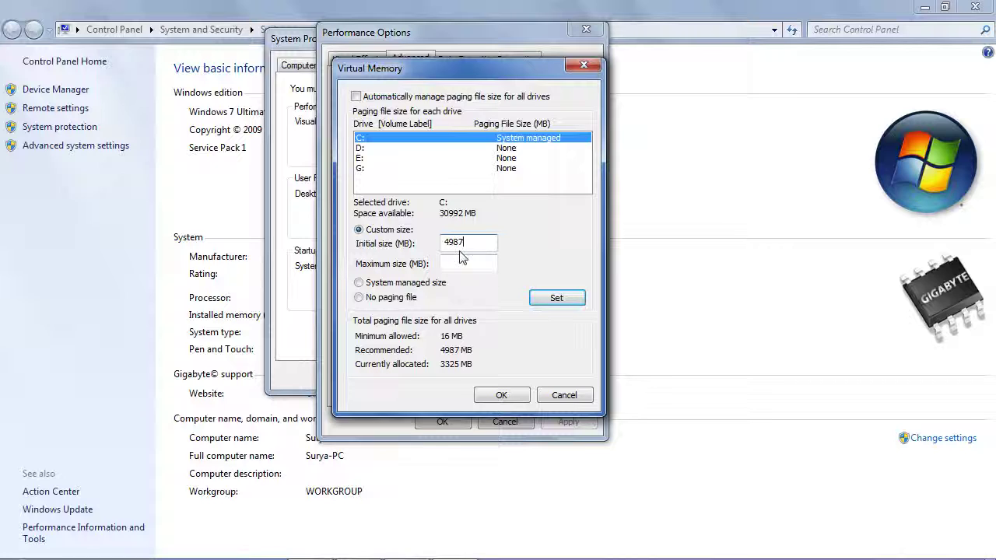
pyautogui.click(457, 264)
pyautogui.write('4987')
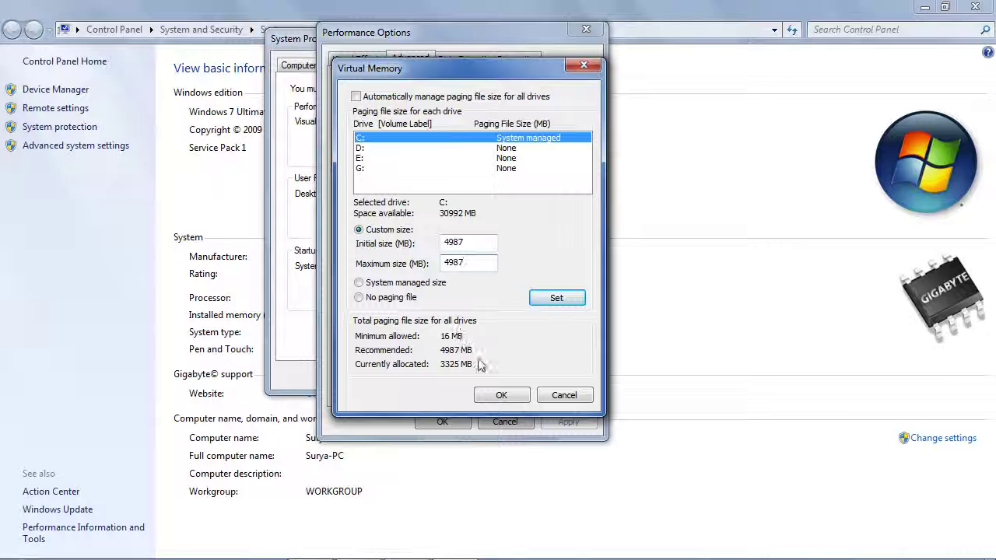
pyautogui.click(557, 300)
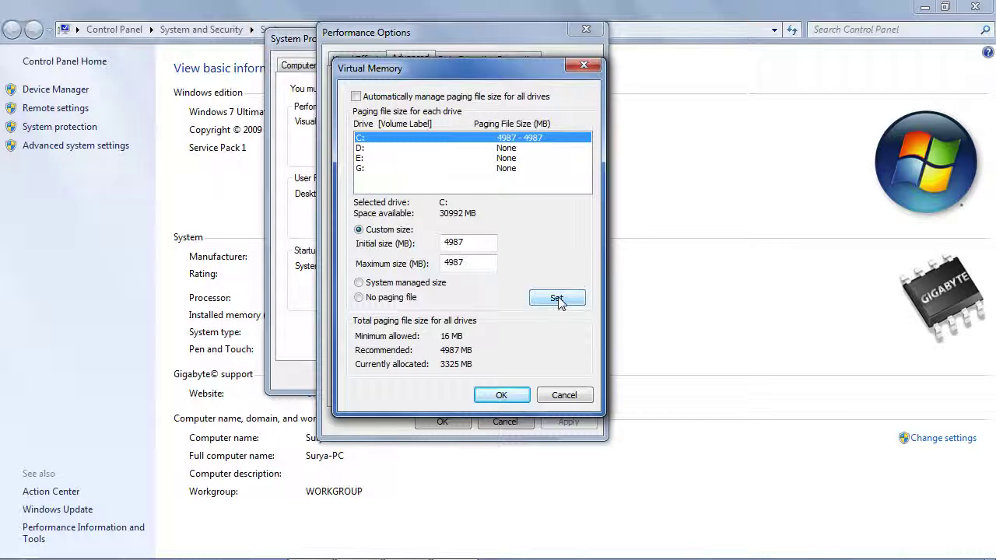
# - Confirm the virtual memory change through all open settings dialogs, dismiss the restart request without restarting, and close the System window
pyautogui.click(502, 395)
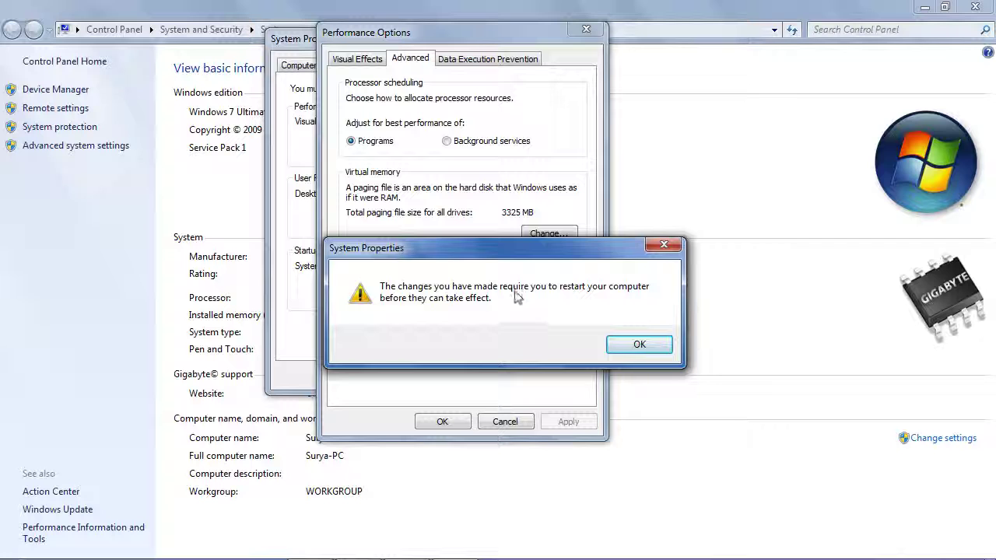
pyautogui.click(635, 345)
pyautogui.click(566, 422)
pyautogui.click(442, 422)
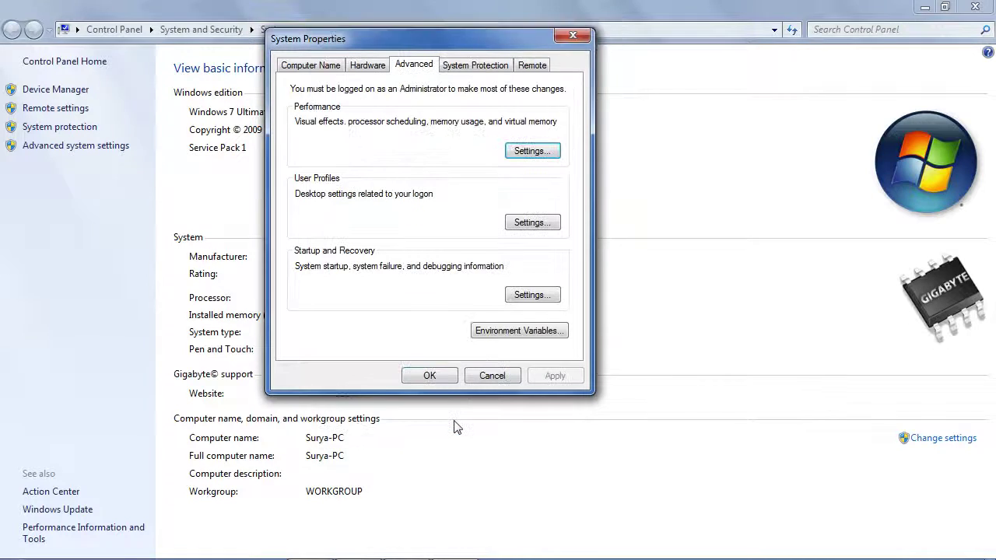
pyautogui.click(430, 378)
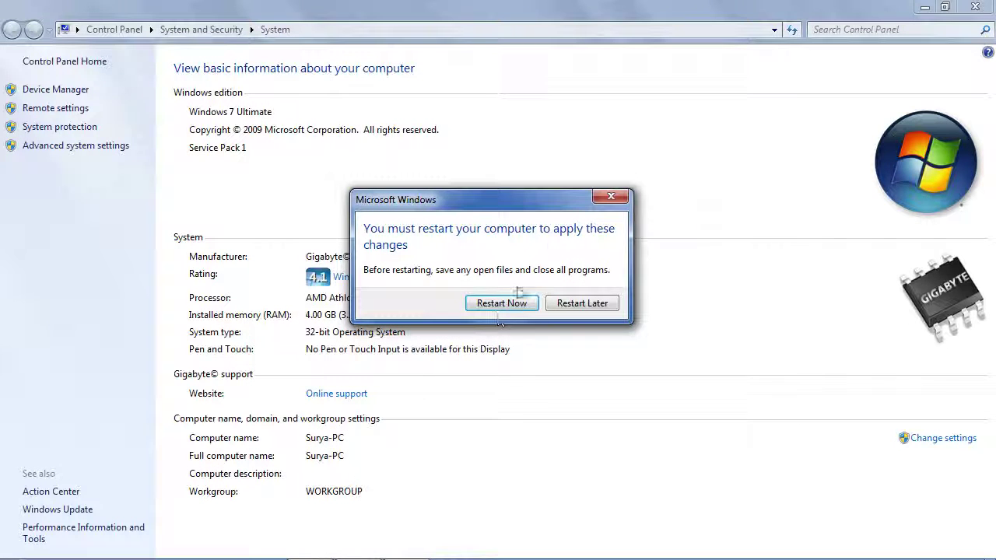
pyautogui.click(612, 198)
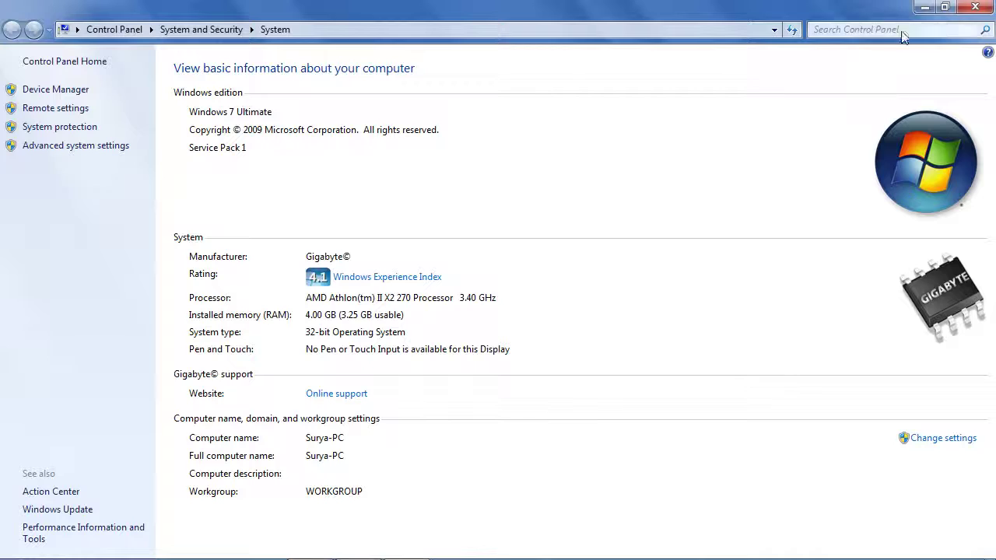
pyautogui.click(976, 8)
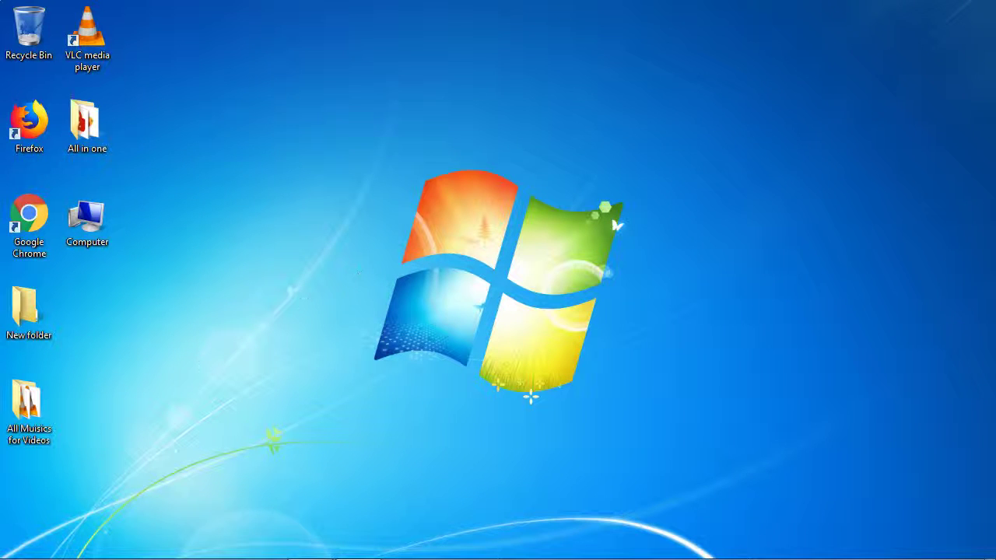
# - View the computer's Restart option without choosing it, and refresh the desktop
pyautogui.click(21, 545)
pyautogui.click(271, 505)
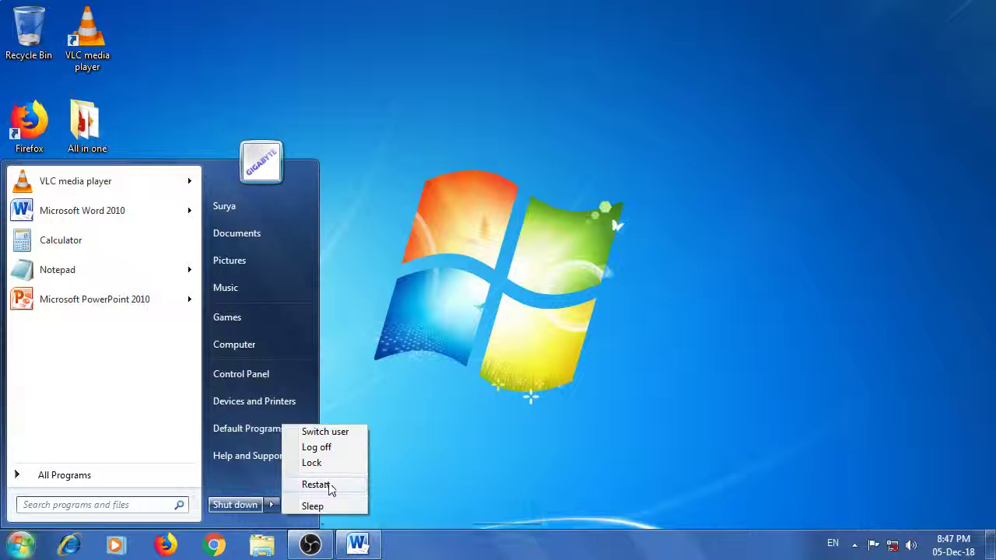
pyautogui.click(491, 375)
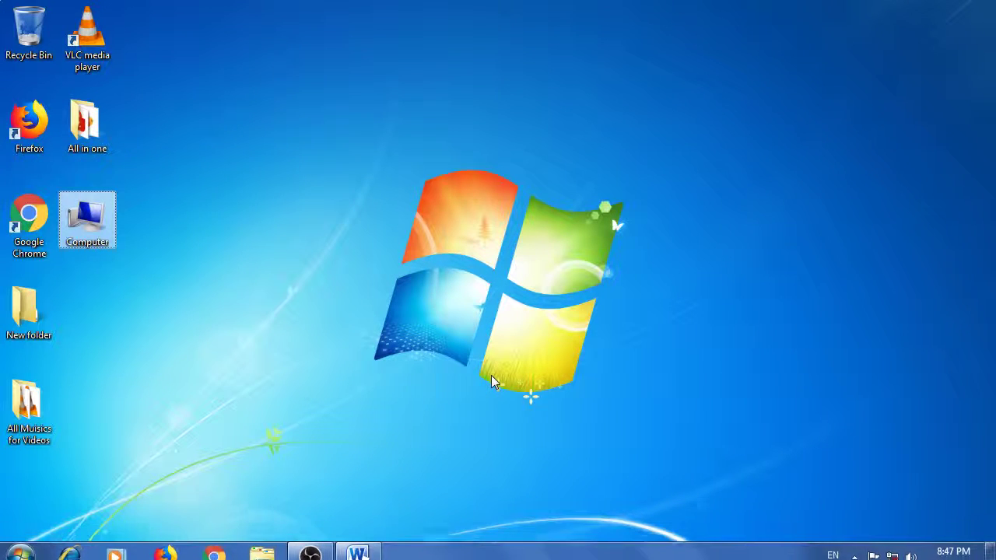
pyautogui.rightClick(507, 165)
pyautogui.click(551, 205)
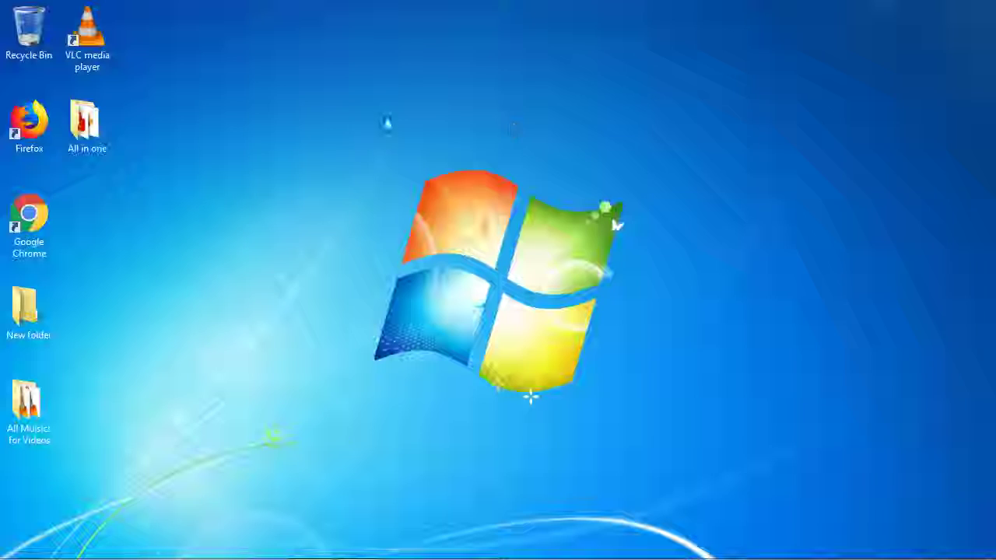
# - Open the desktop Personalization settings and look through the available themes
pyautogui.rightClick(667, 104)
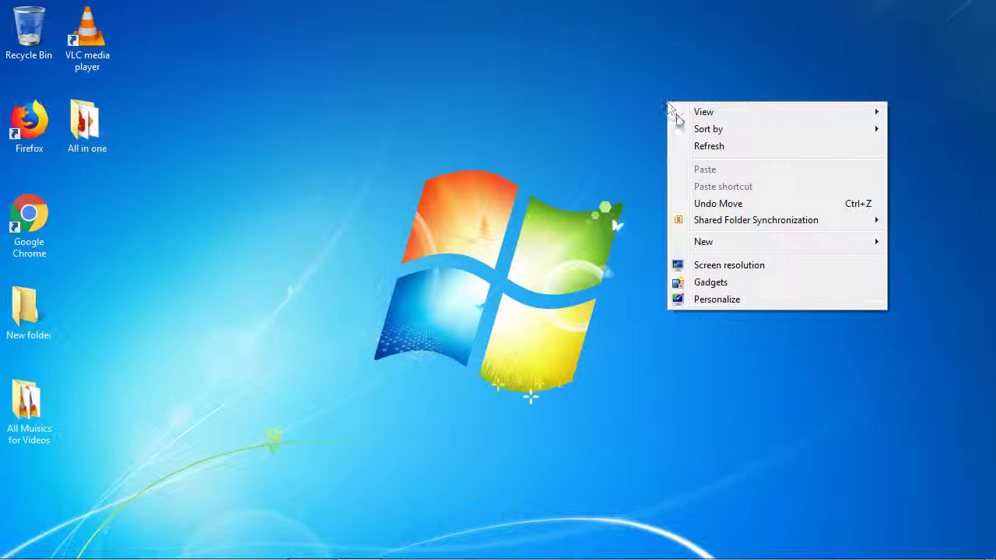
pyautogui.click(716, 299)
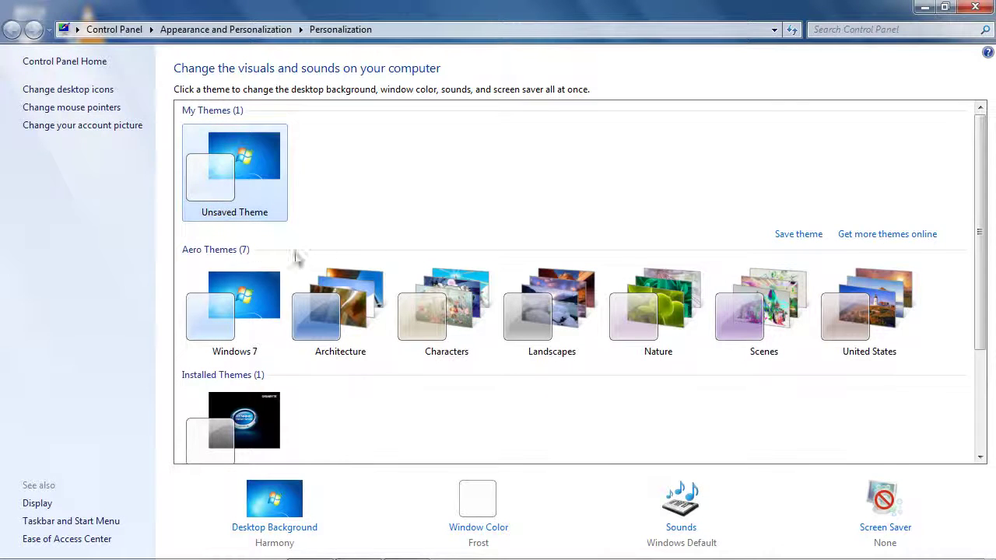
pyautogui.scroll(-3, 334, 234)
pyautogui.scroll(3, 339, 257)
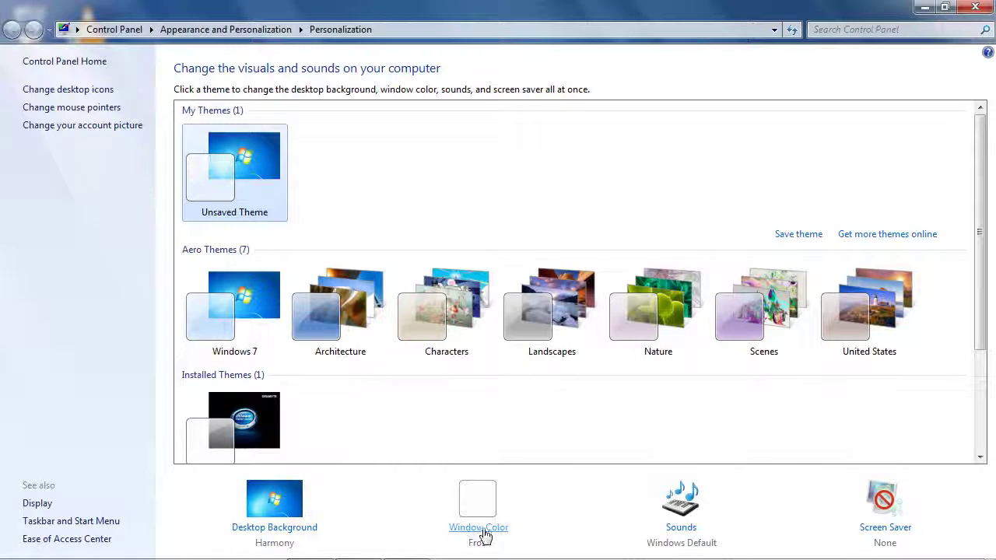
# - Try selecting all Windows desktop background pictures, clear the selection, and return to Personalization without saving
pyautogui.click(291, 534)
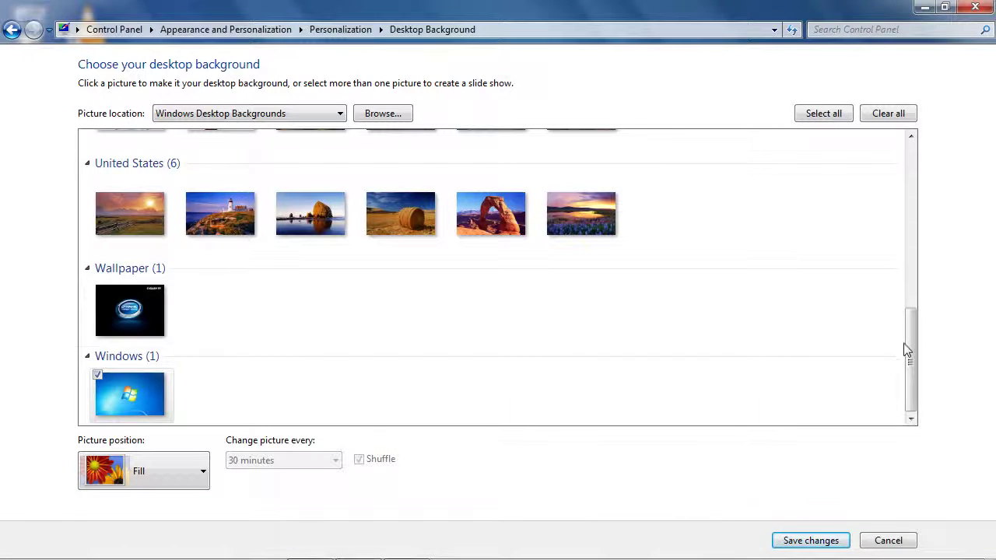
pyautogui.moveTo(911, 358); pyautogui.dragTo(929, 182)
pyautogui.click(824, 114)
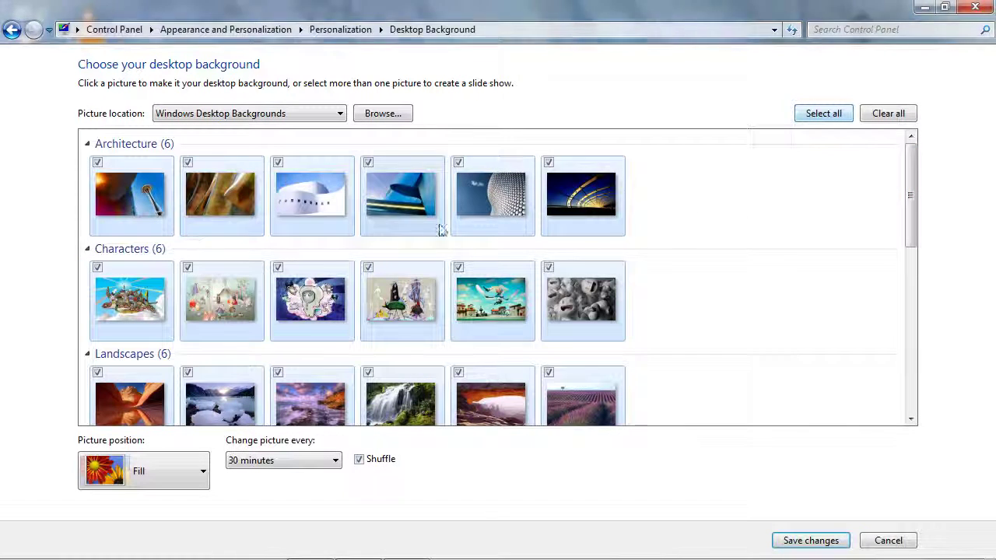
pyautogui.click(887, 115)
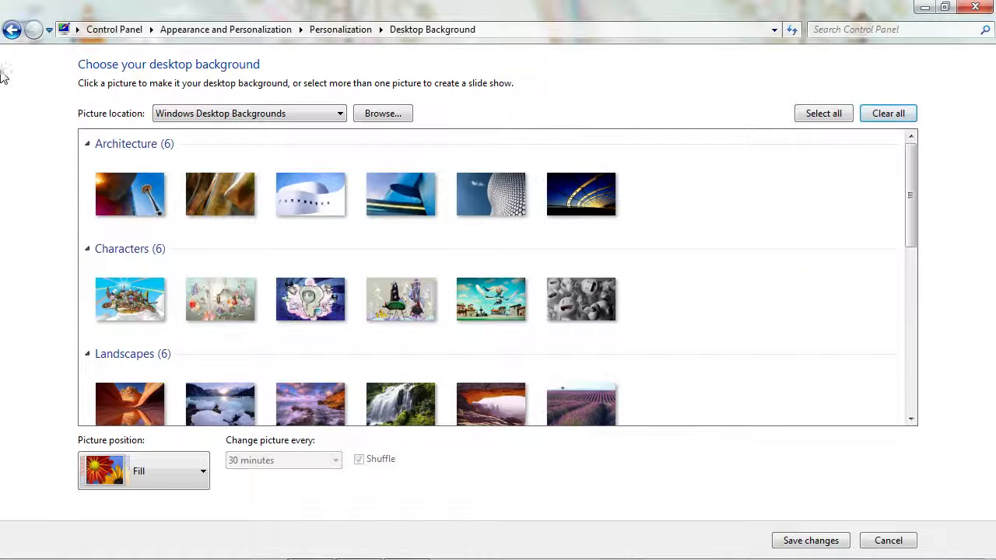
pyautogui.click(11, 31)
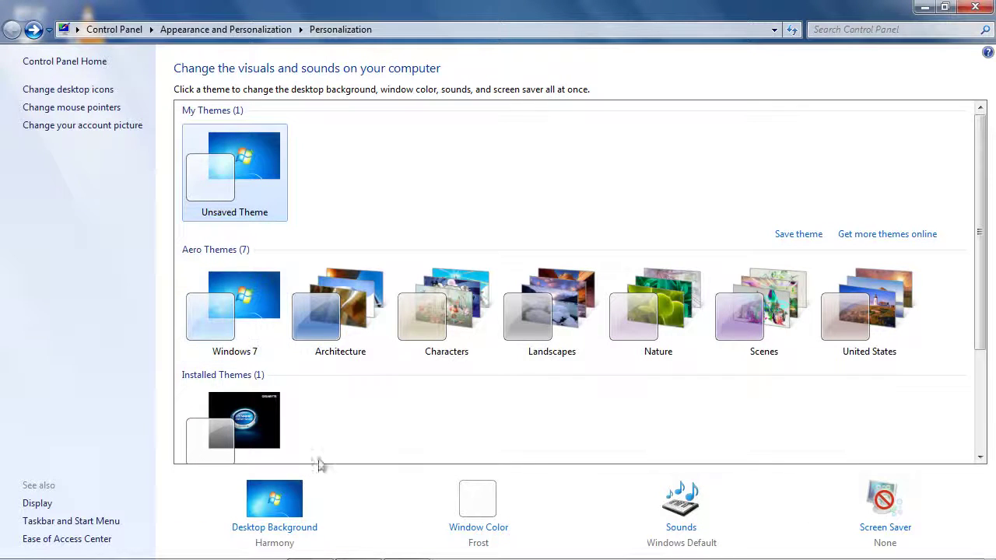
# - Turn off window transparency, set the window color to Twilight, and save the changes
pyautogui.click(481, 535)
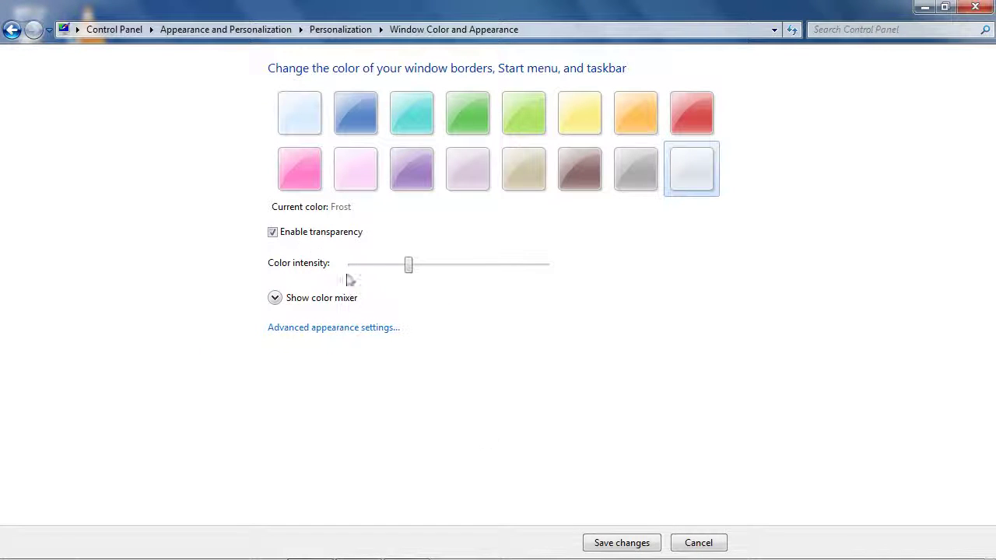
pyautogui.click(273, 234)
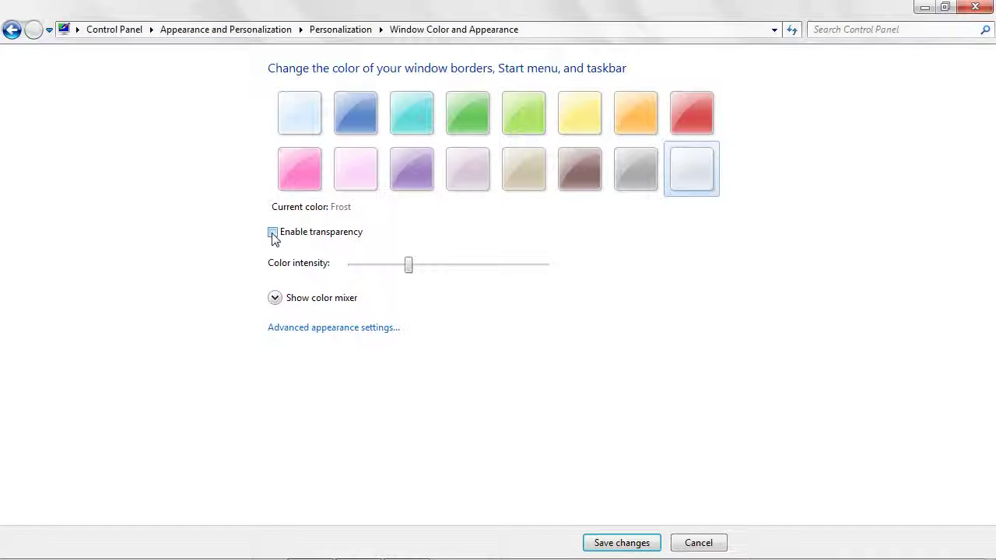
pyautogui.click(352, 110)
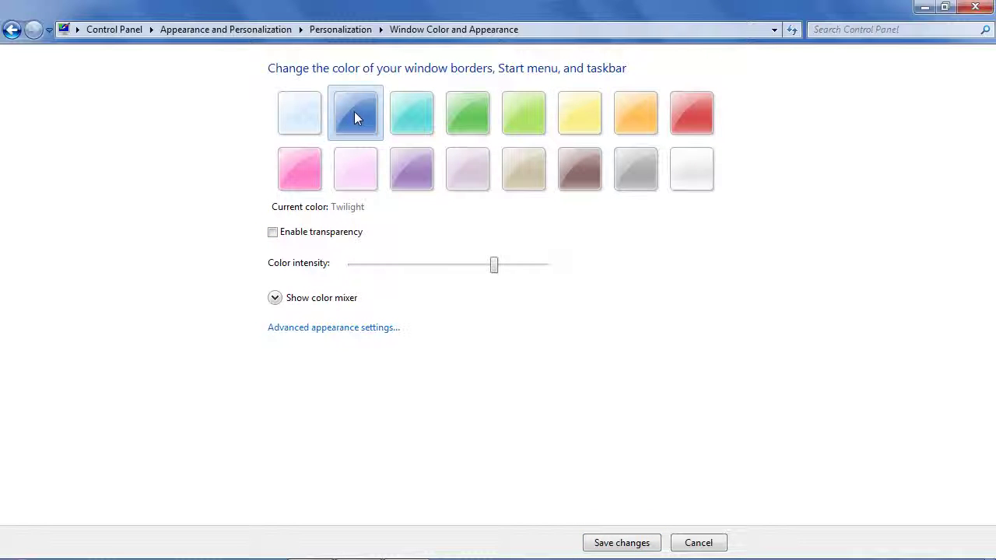
pyautogui.click(588, 545)
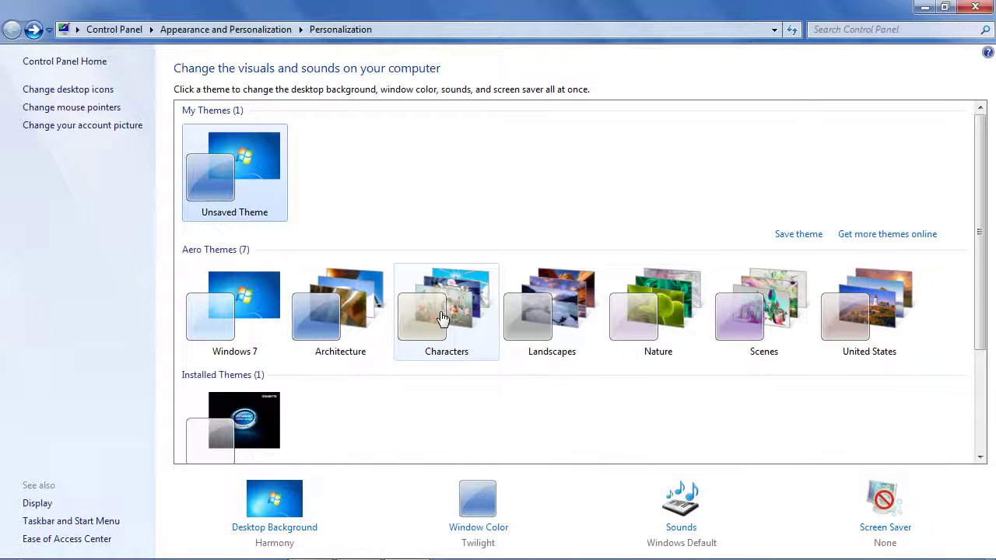
# - Close the Personalization window and refresh the desktop
pyautogui.click(975, 8)
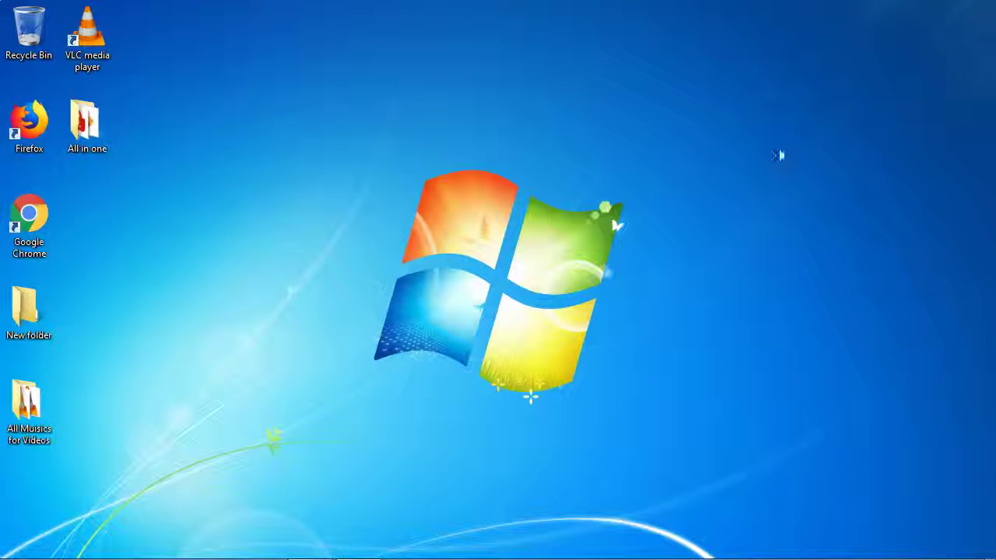
pyautogui.rightClick(462, 85)
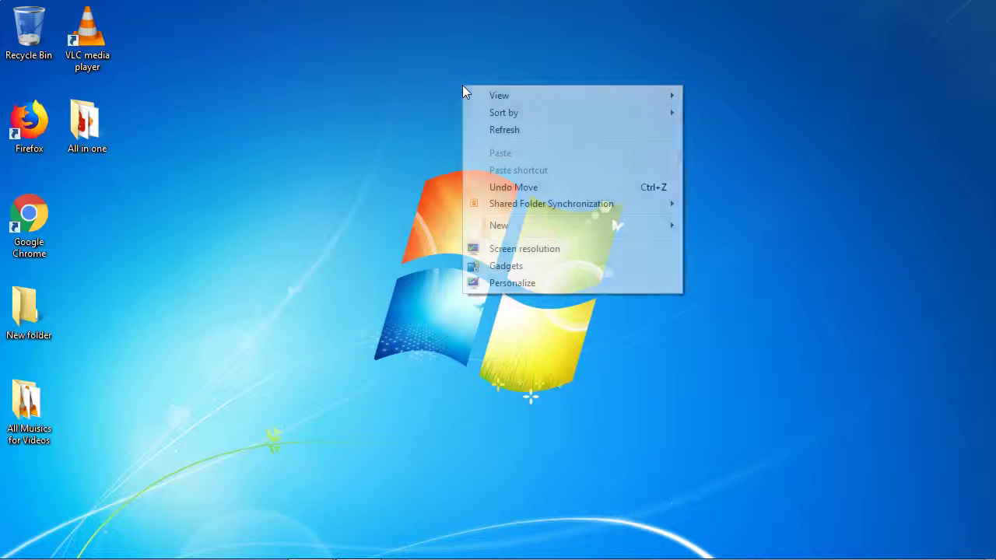
pyautogui.click(492, 129)
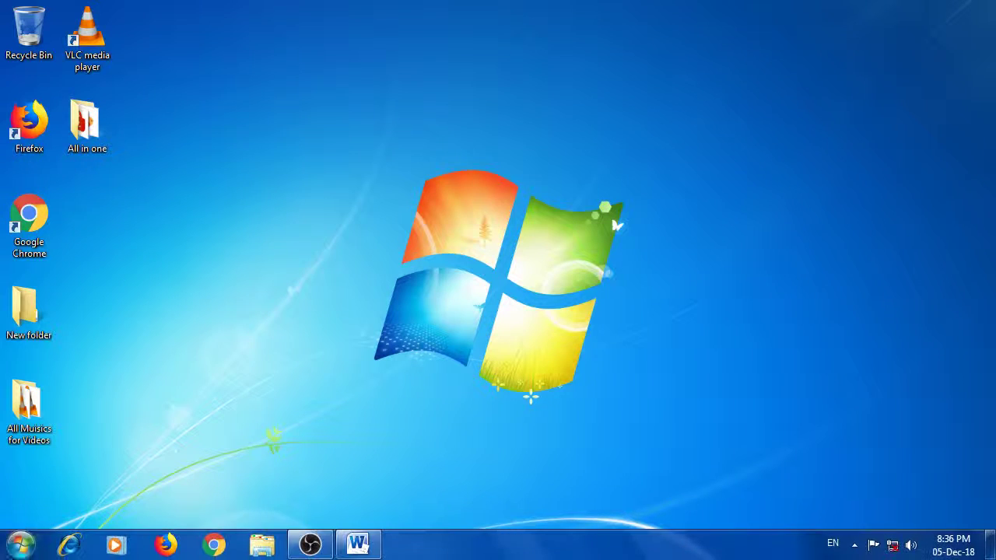
# - View the Computer properties to check the installed and usable memory, and close the System window
pyautogui.click(21, 546)
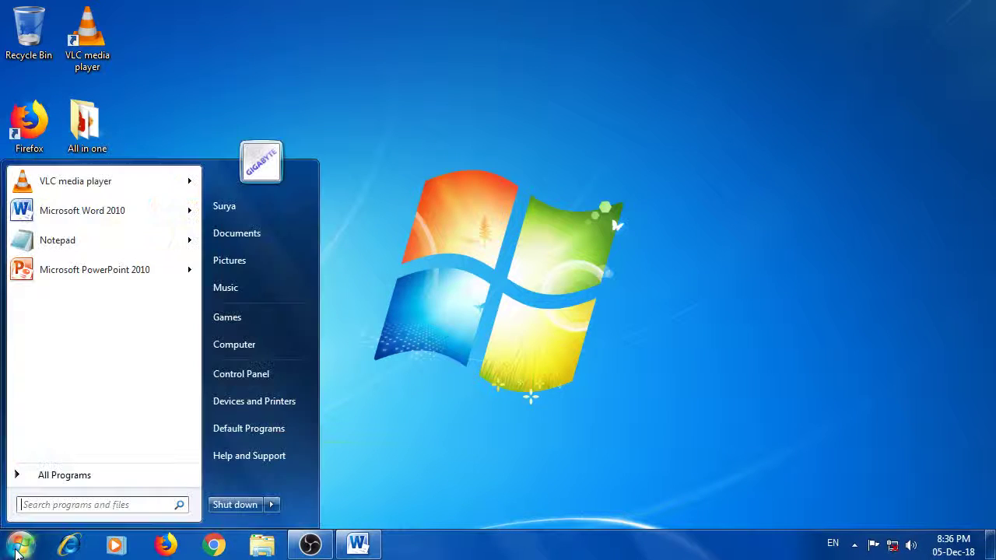
pyautogui.rightClick(242, 351)
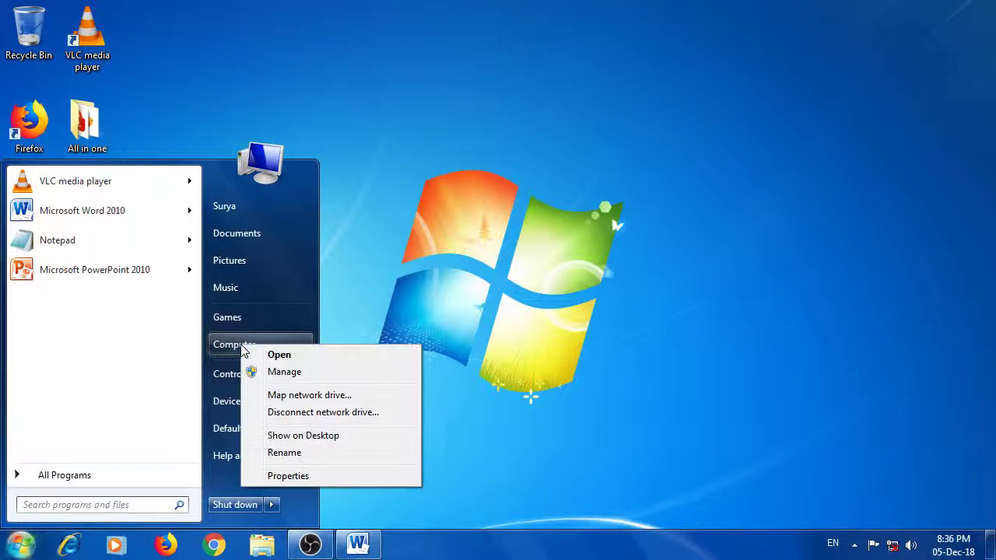
pyautogui.click(297, 477)
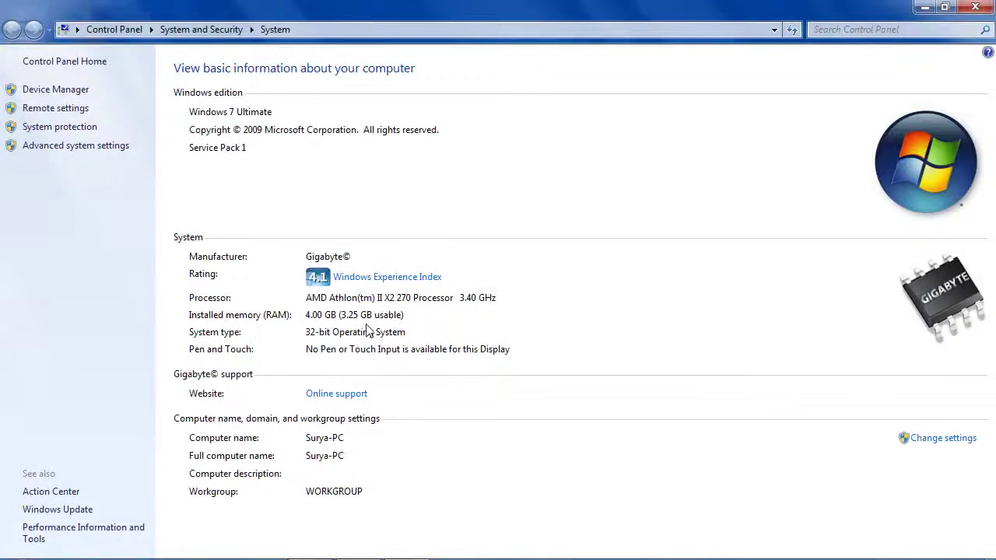
pyautogui.click(974, 8)
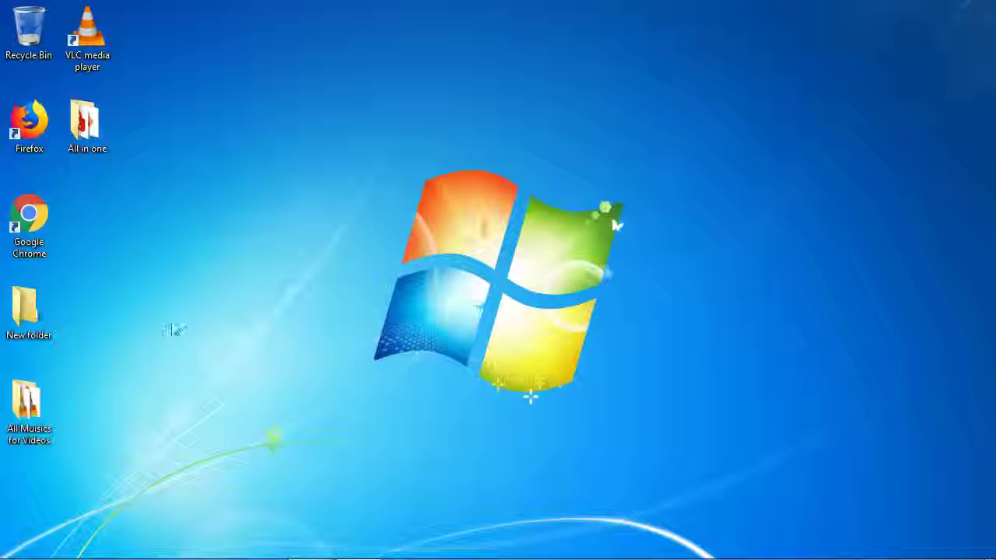
# - Show the Computer icon on the desktop
pyautogui.click(31, 549)
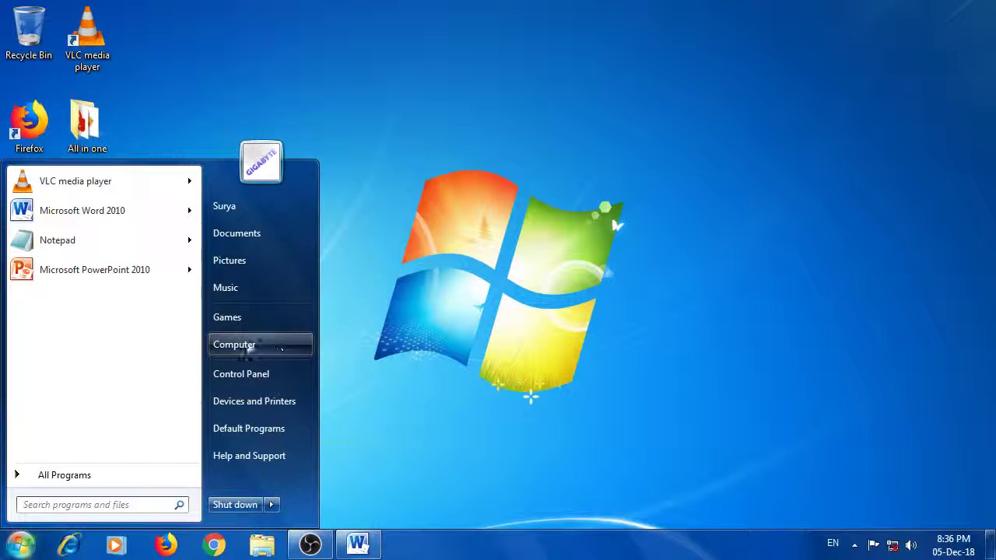
pyautogui.rightClick(235, 349)
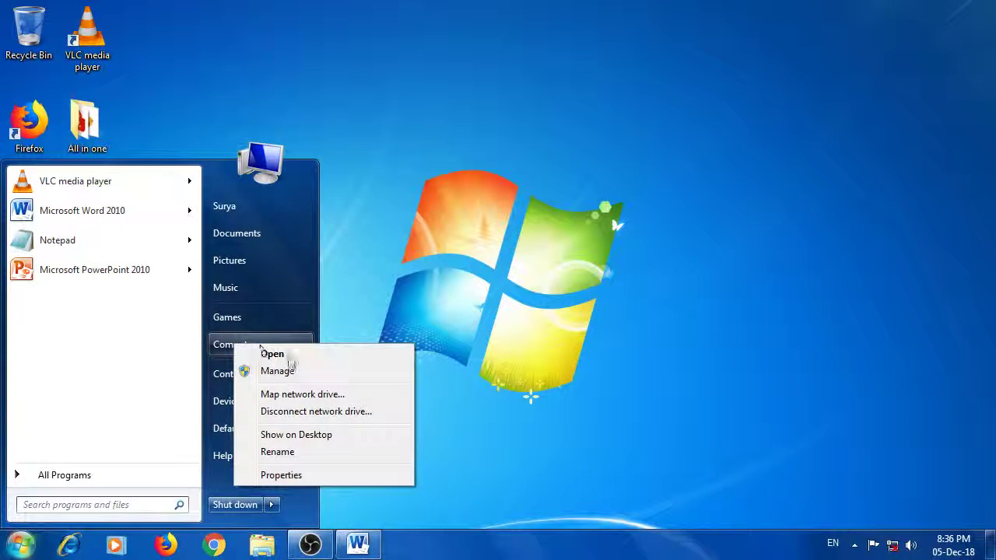
pyautogui.click(301, 434)
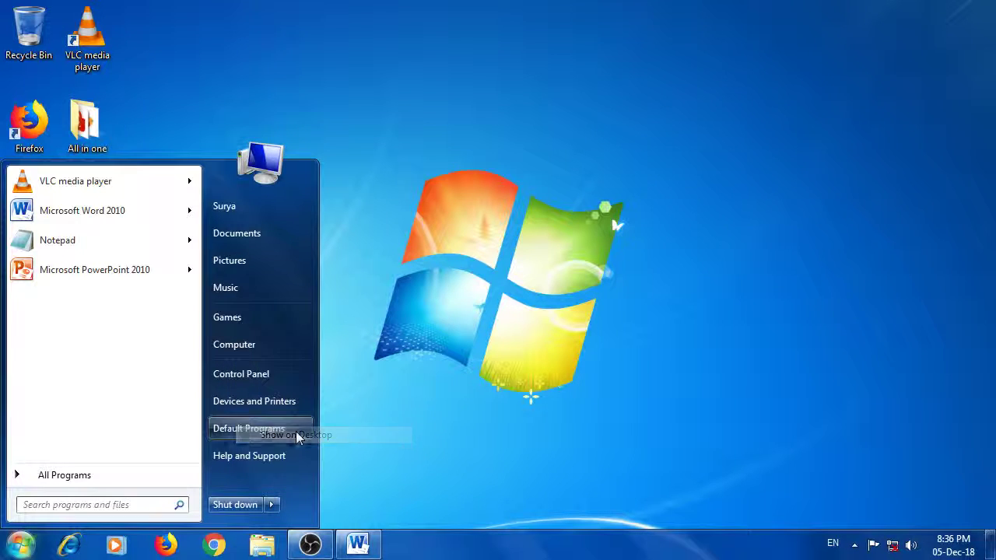
# - Move the Computer icon to the empty desktop area beyond the All in one folder and open its properties
pyautogui.click(443, 291)
pyautogui.moveTo(28, 500); pyautogui.dragTo(263, 126)
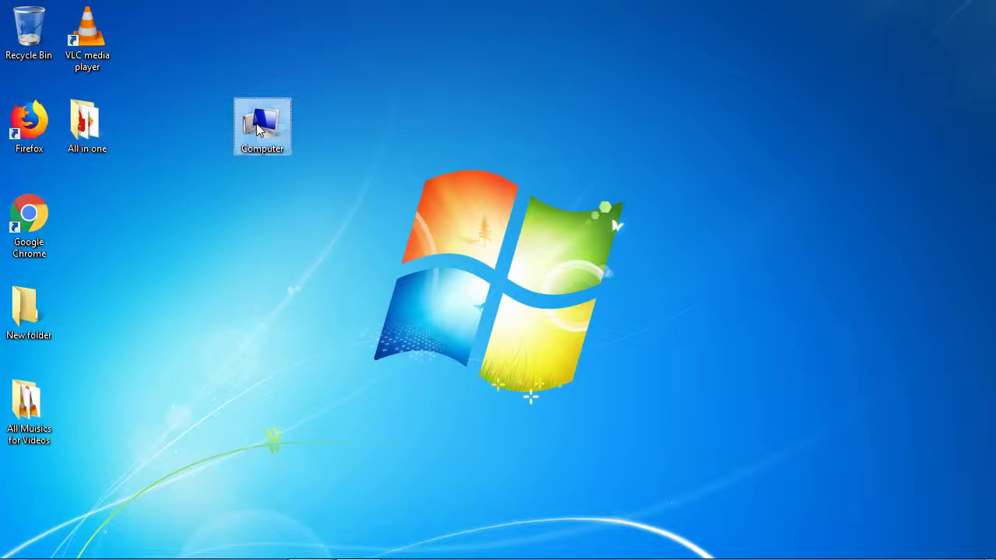
pyautogui.rightClick(258, 125)
pyautogui.click(305, 272)
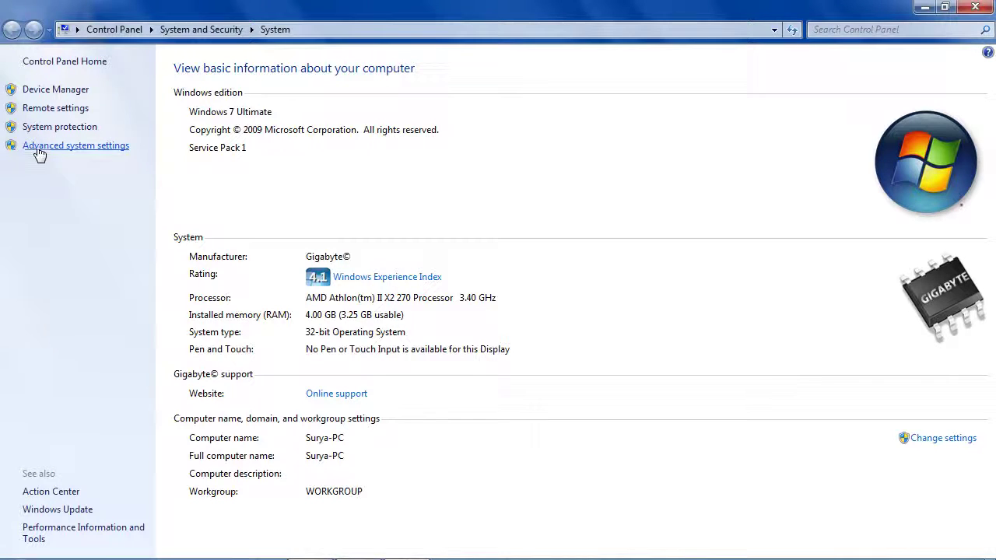
# - Open the advanced system settings, view the Computer Name and Hardware settings, and return to the Advanced ones
pyautogui.click(101, 146)
pyautogui.click(99, 148)
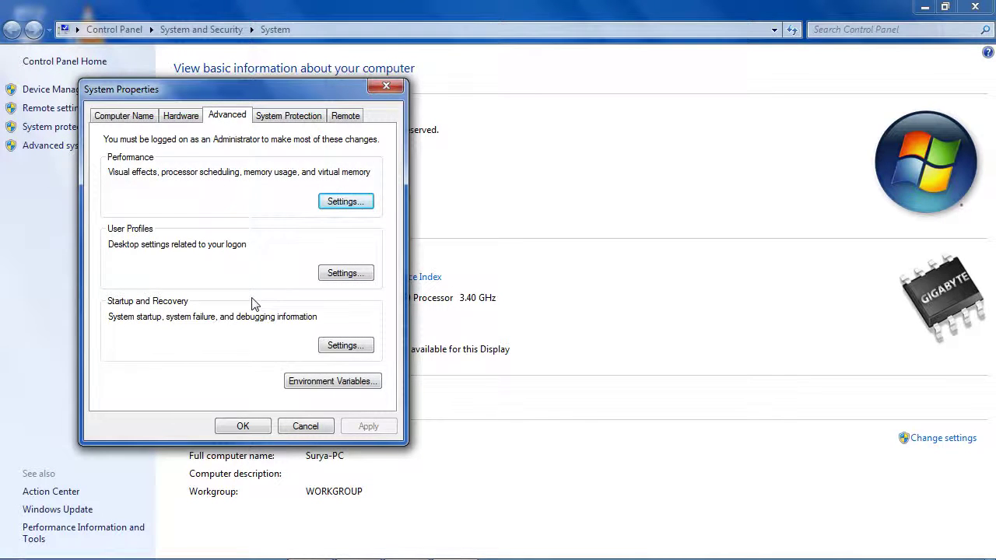
pyautogui.click(118, 120)
pyautogui.click(178, 119)
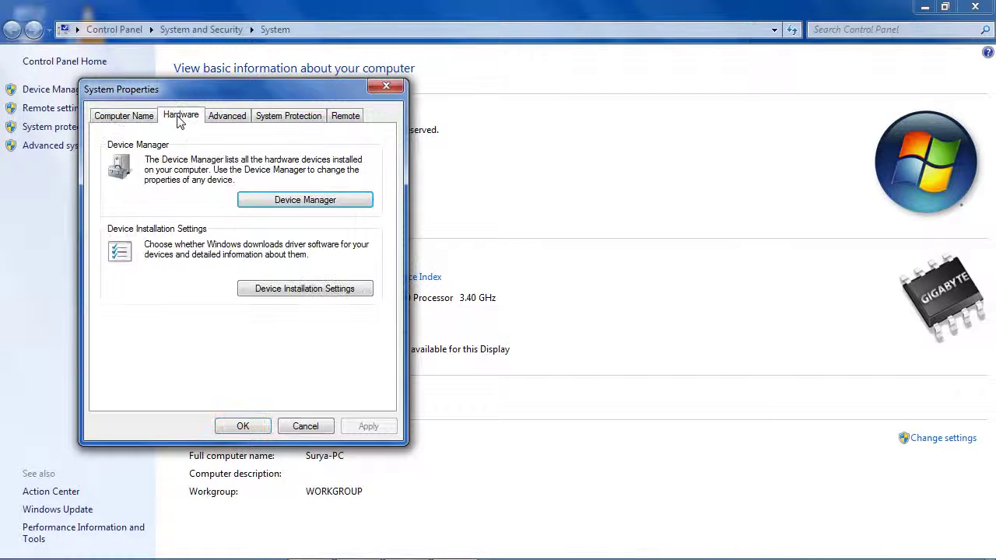
pyautogui.click(220, 123)
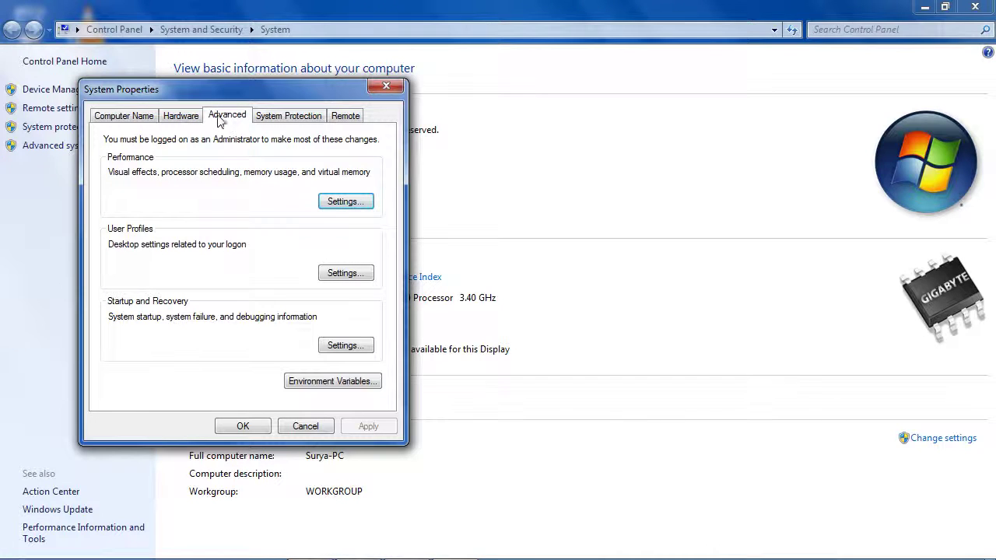
# - Open the Performance settings, try the best appearance and best performance presets, and select Let Windows choose what's best for my computer
pyautogui.click(340, 204)
pyautogui.moveTo(244, 156); pyautogui.dragTo(283, 86)
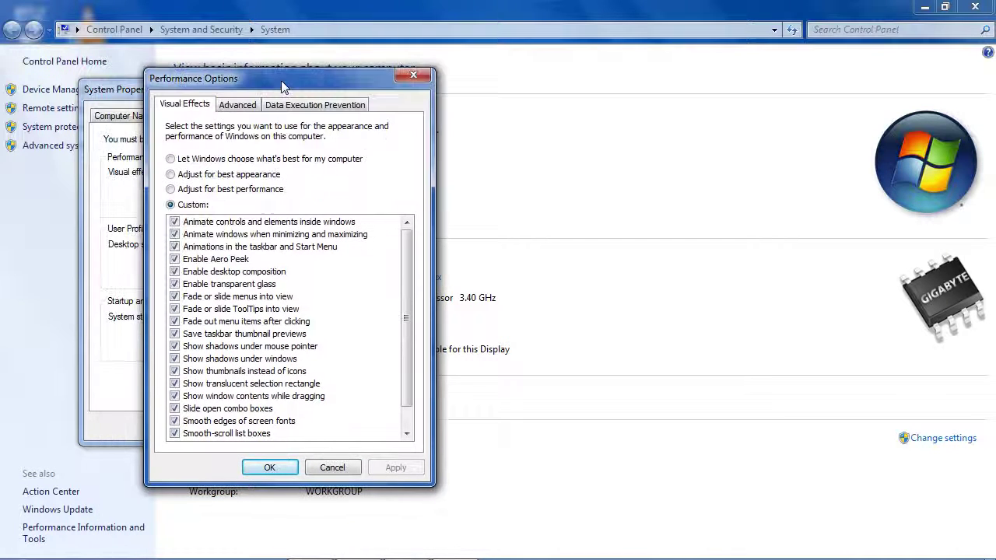
pyautogui.click(205, 160)
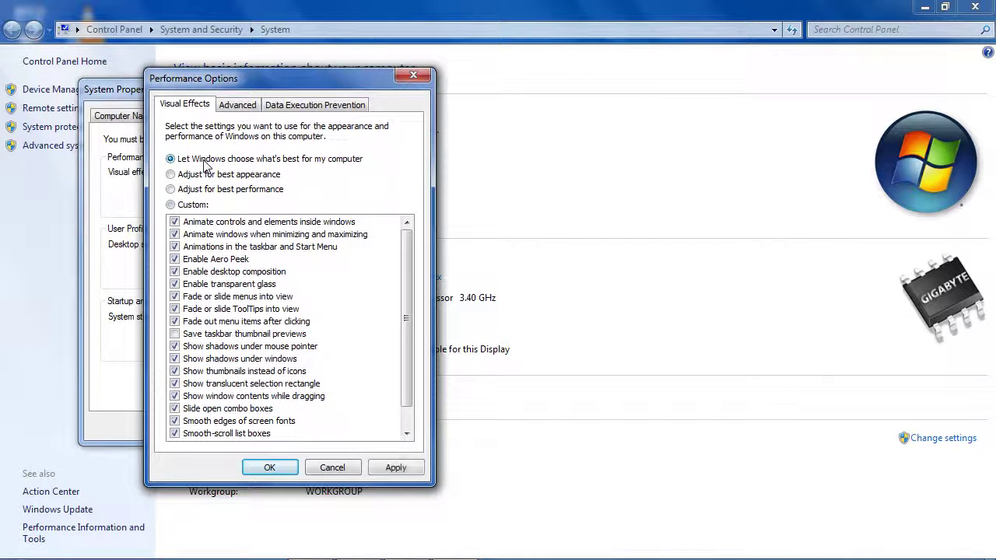
pyautogui.click(202, 176)
pyautogui.click(202, 190)
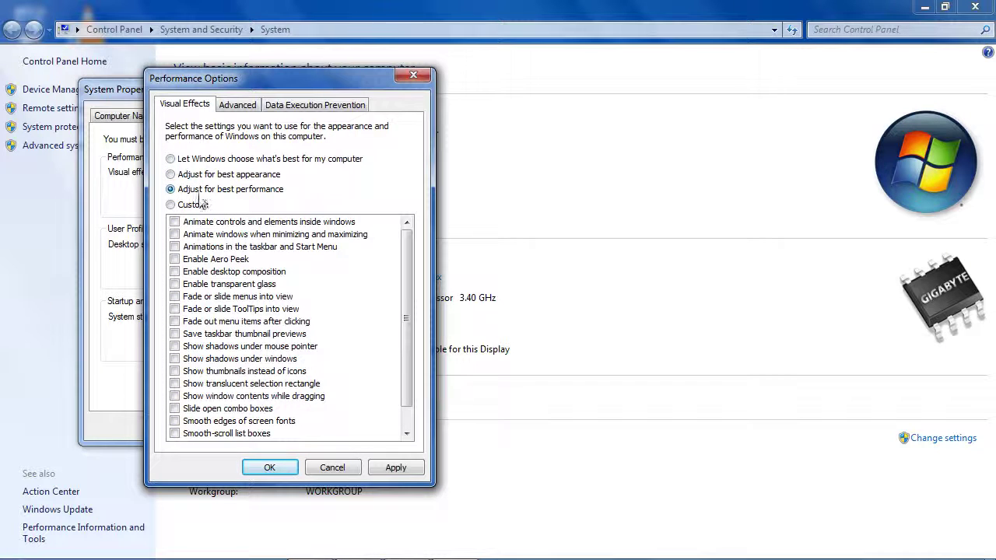
pyautogui.click(198, 160)
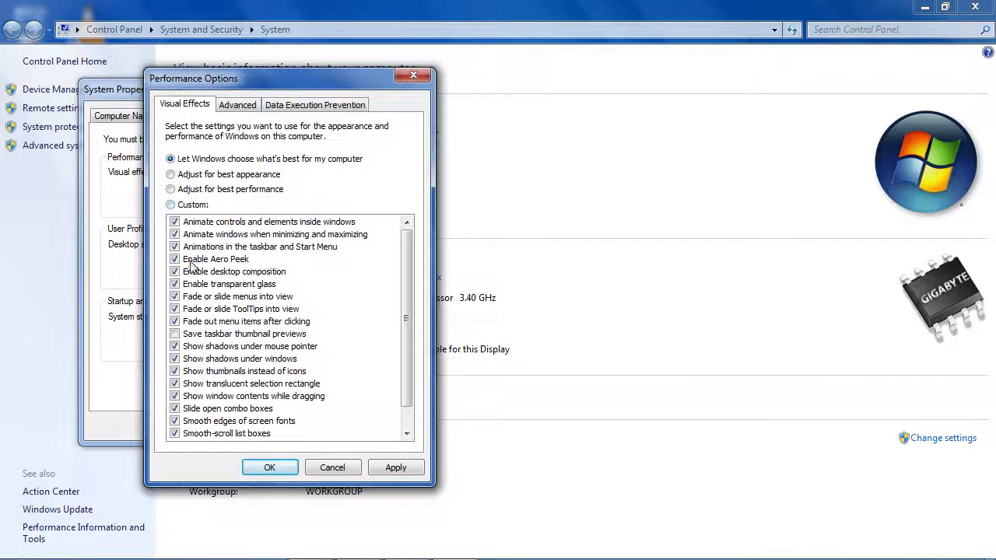
# - Switch visual effects to Custom and turn off minimize/maximize window animation, Aero Peek, transparent glass and drop shadows for desktop icon labels
pyautogui.click(170, 206)
pyautogui.moveTo(412, 344); pyautogui.dragTo(423, 288)
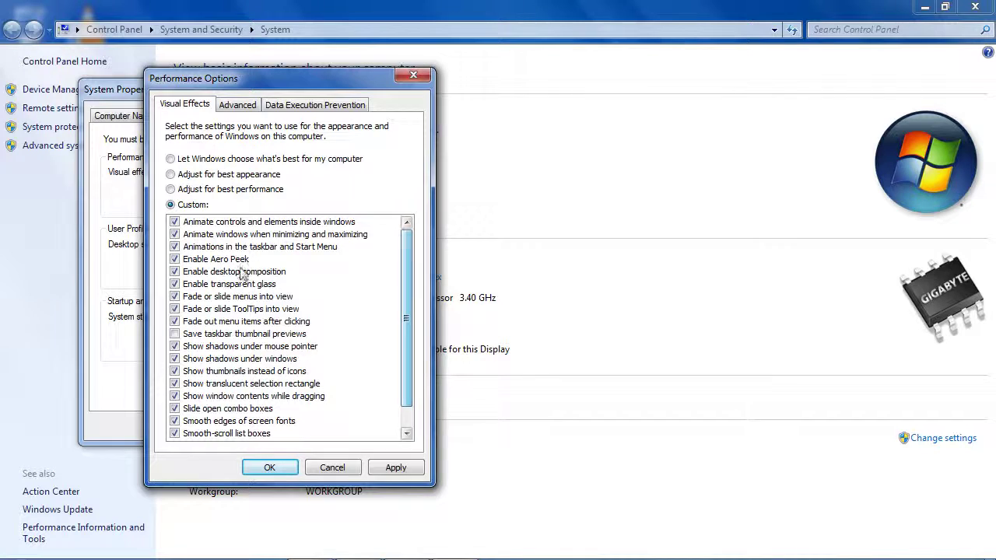
pyautogui.click(175, 234)
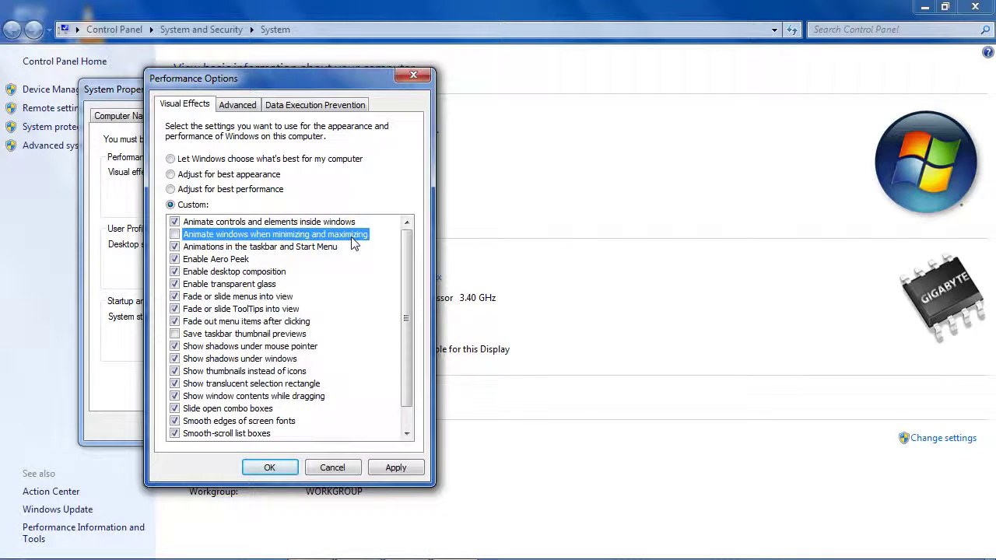
pyautogui.click(175, 259)
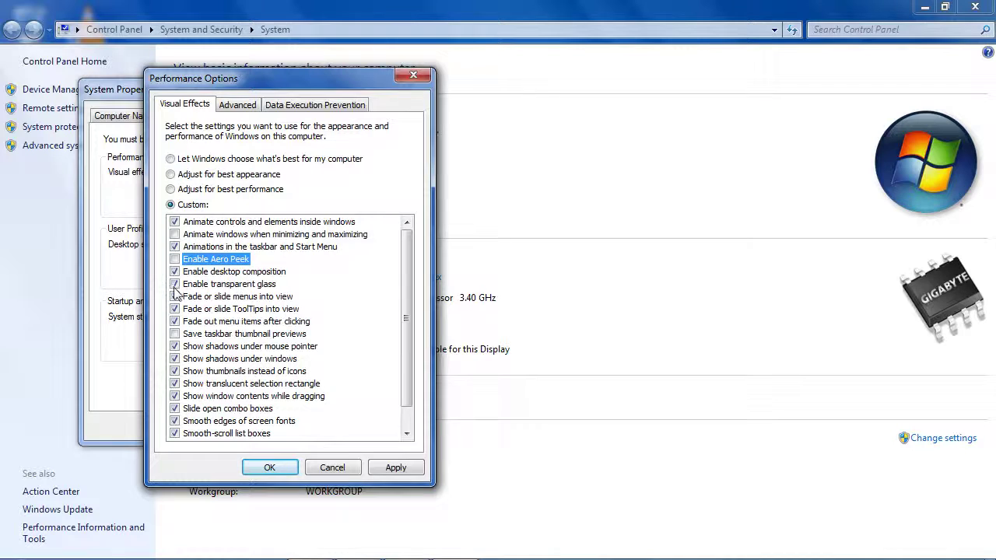
pyautogui.click(175, 285)
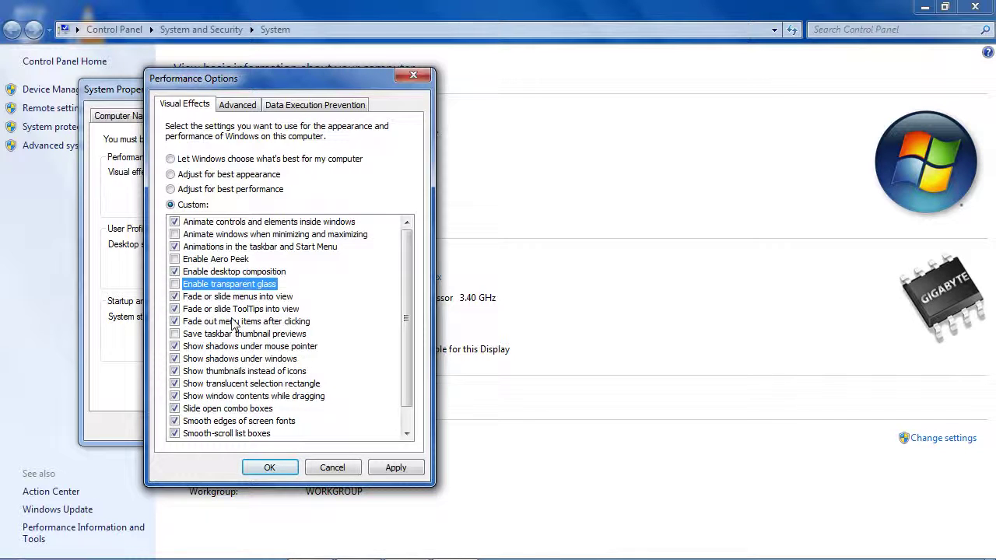
pyautogui.moveTo(408, 318); pyautogui.dragTo(410, 370)
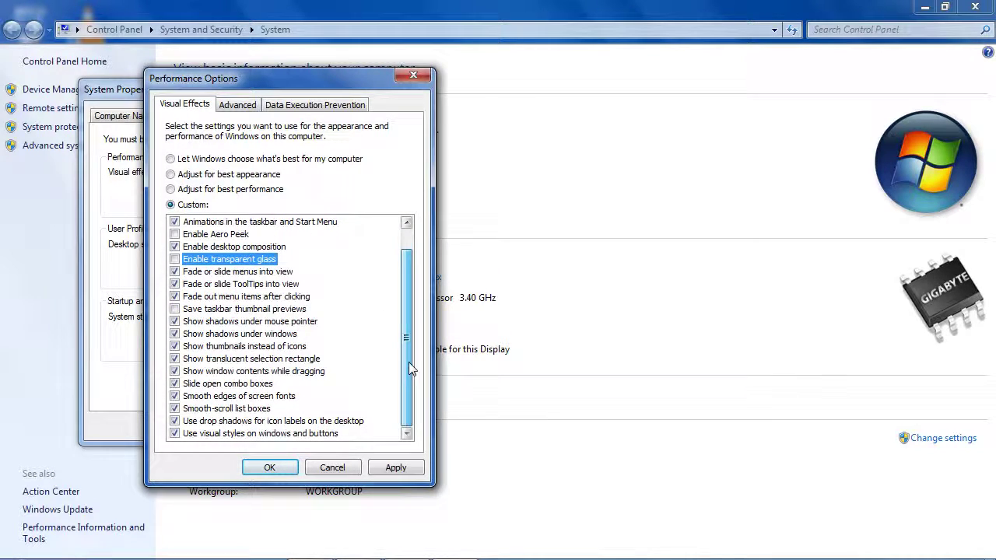
pyautogui.click(175, 421)
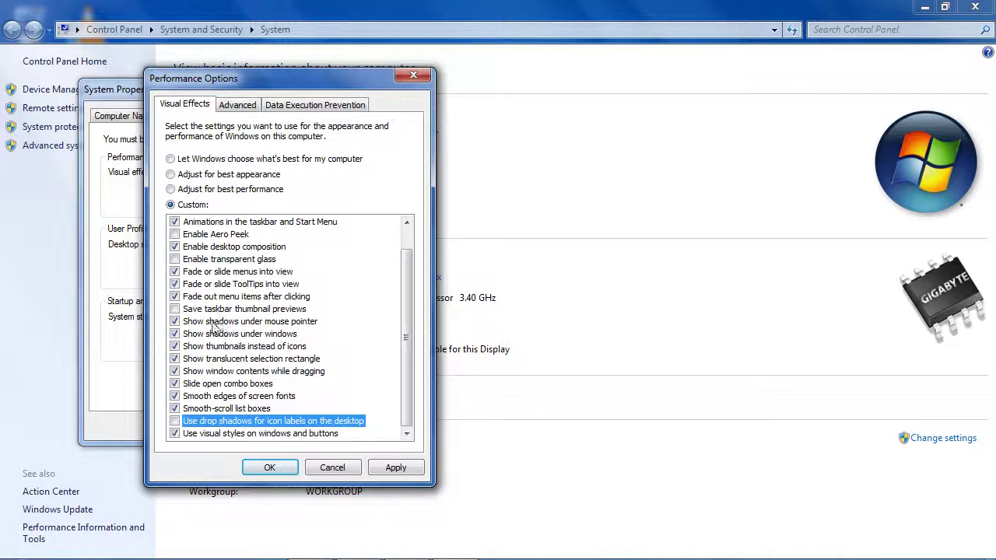
# - Review the list of visual effects, apply the custom selection, and close the System Properties dialog and System window
pyautogui.moveTo(407, 344); pyautogui.dragTo(409, 303)
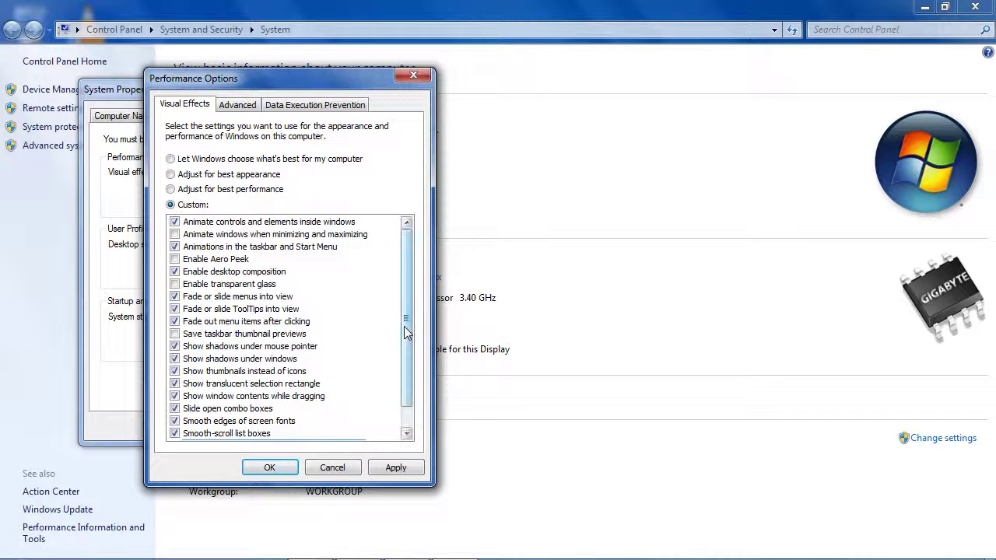
pyautogui.moveTo(404, 326); pyautogui.dragTo(407, 384)
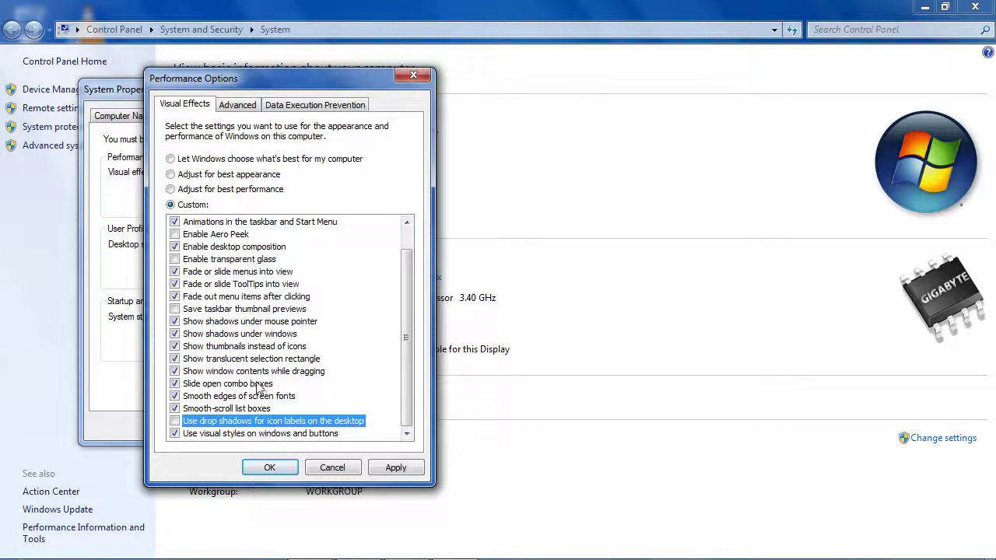
pyautogui.click(391, 467)
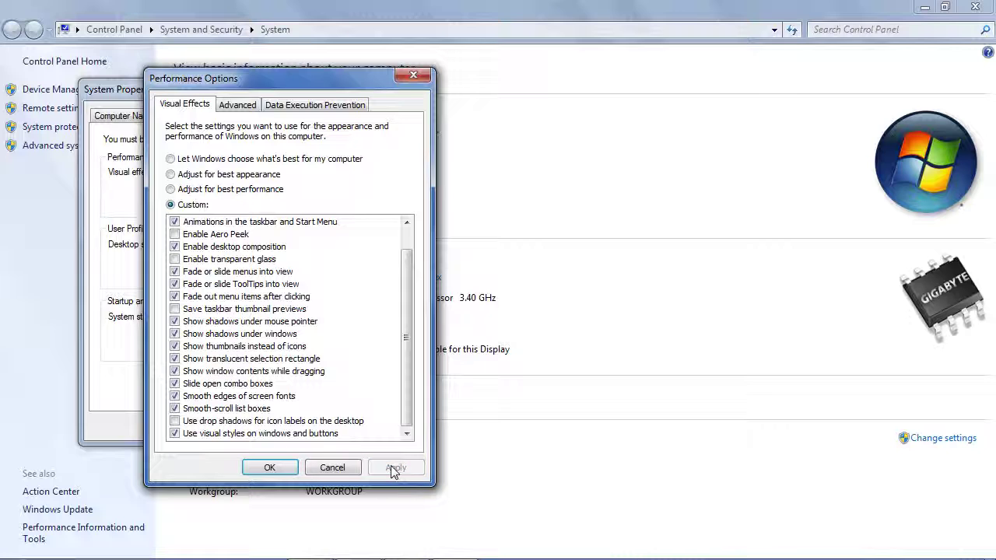
pyautogui.click(270, 468)
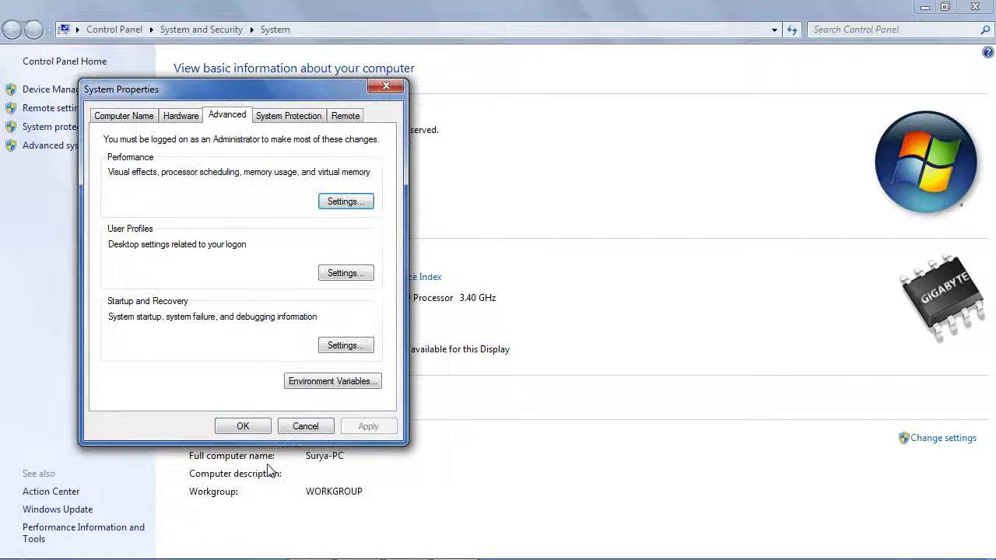
pyautogui.click(240, 422)
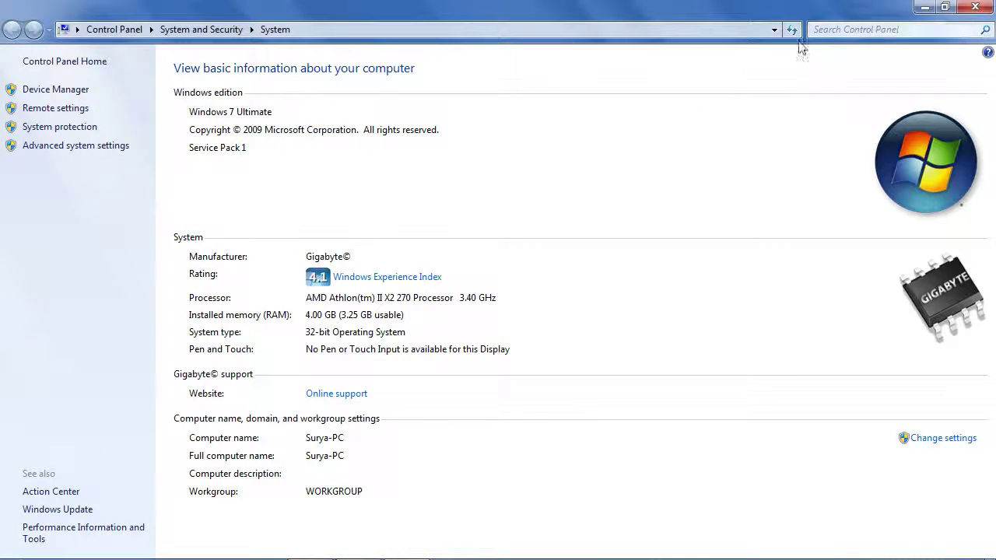
pyautogui.click(974, 7)
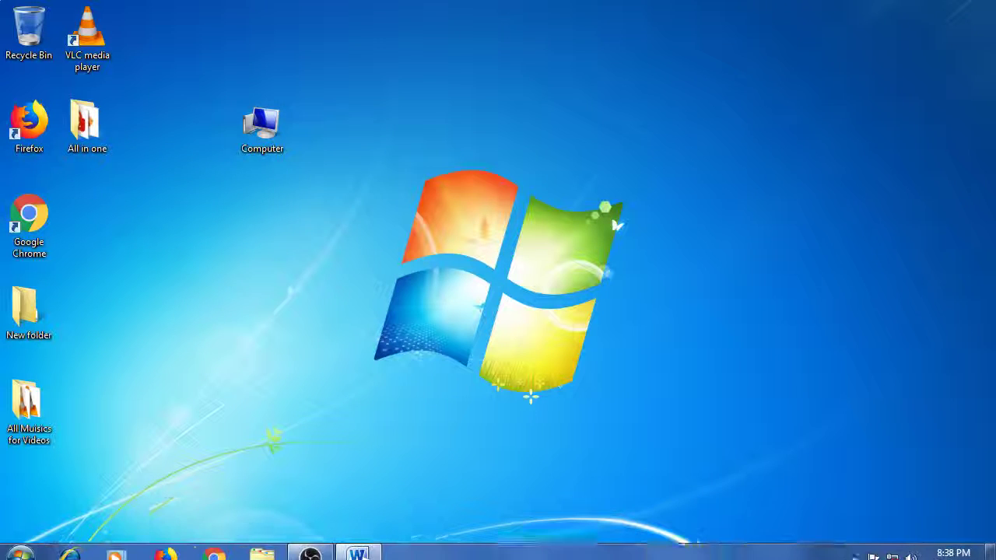
# - Open the Computer window from the Start menu, close it again, and refresh the desktop
pyautogui.click(21, 545)
pyautogui.click(235, 350)
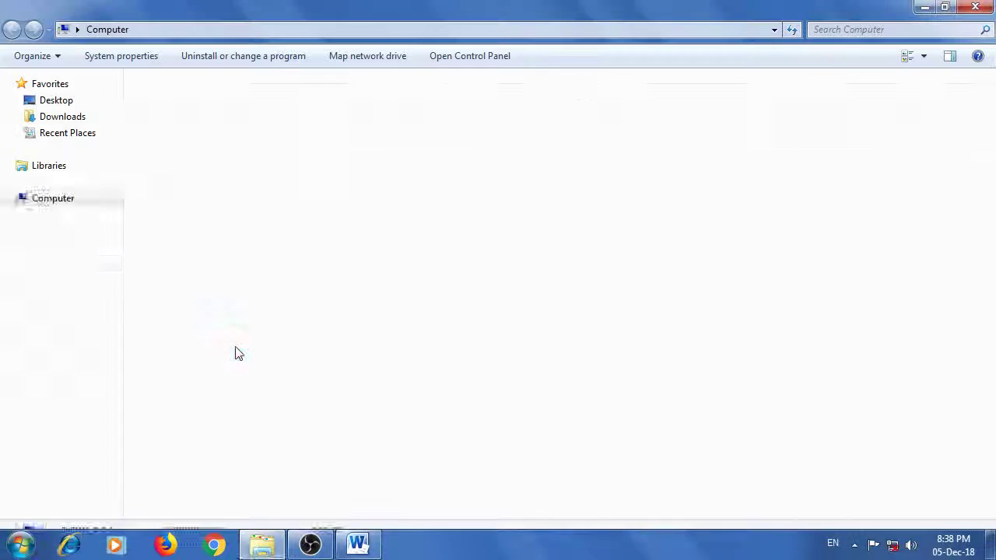
pyautogui.click(974, 7)
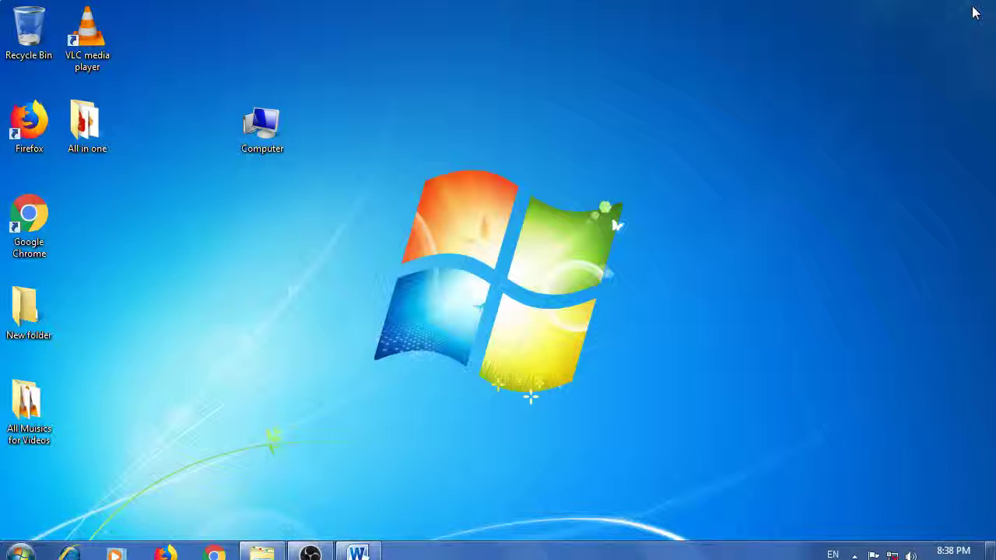
pyautogui.rightClick(543, 95)
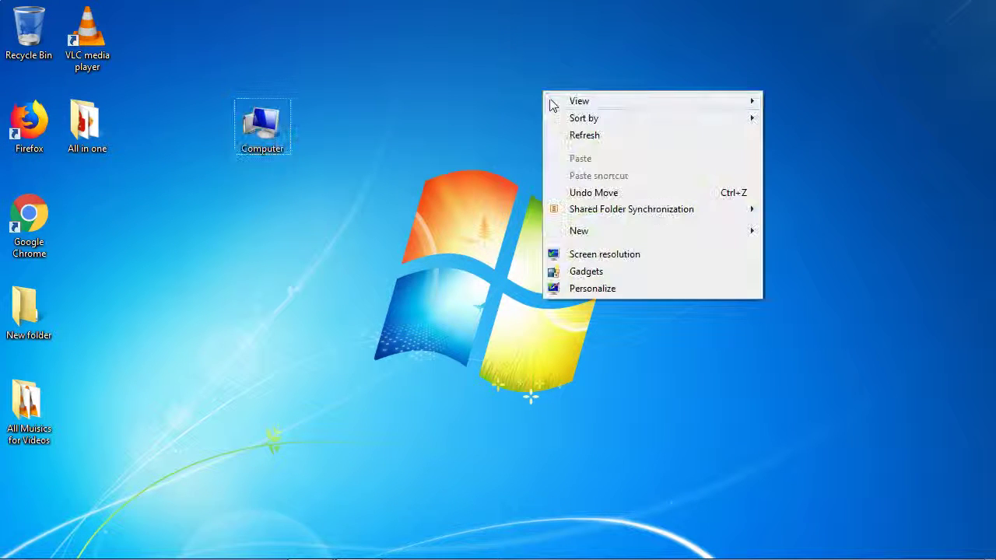
pyautogui.click(557, 132)
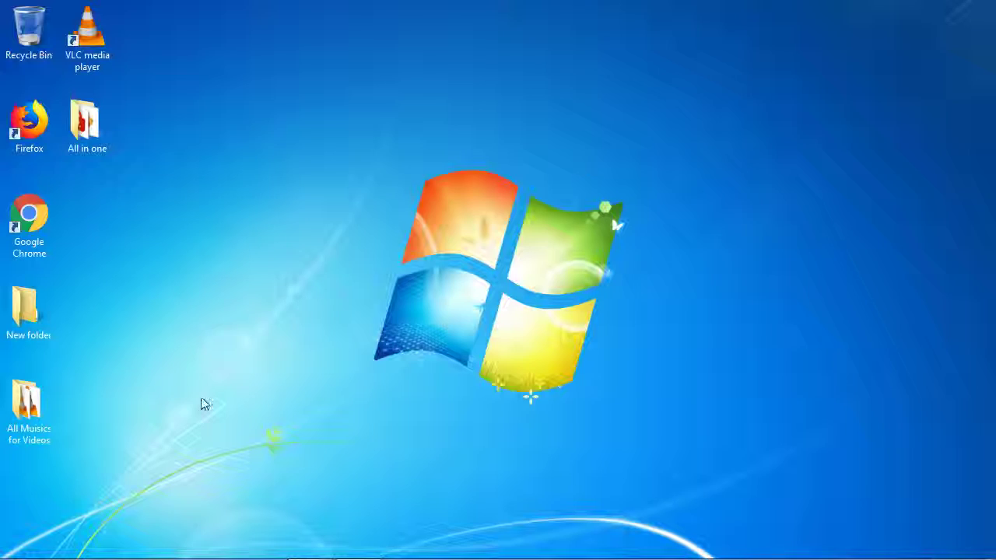
# - Open Control Panel, compare the Large icons and Small icons views, and keep it on Large icons
pyautogui.moveTo(22, 548)
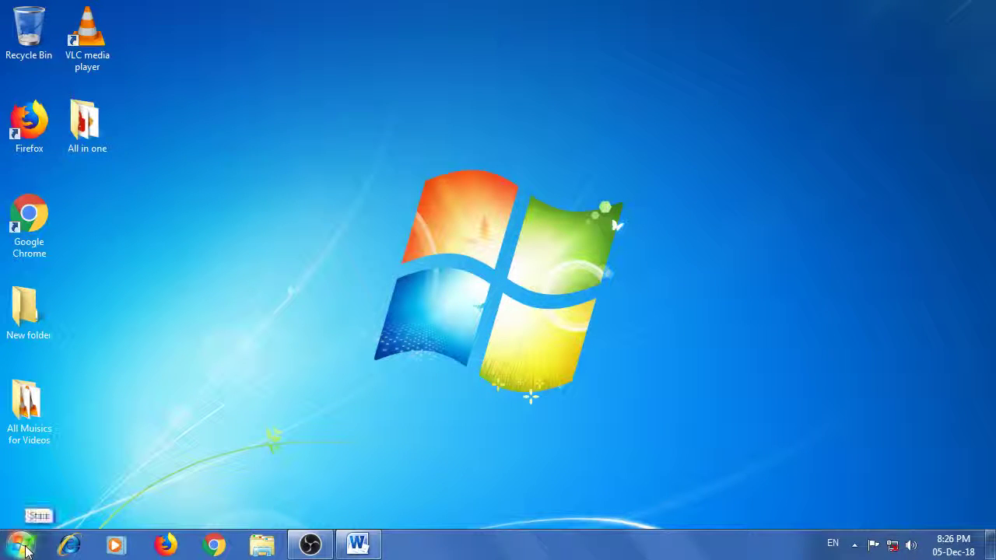
pyautogui.click(22, 546)
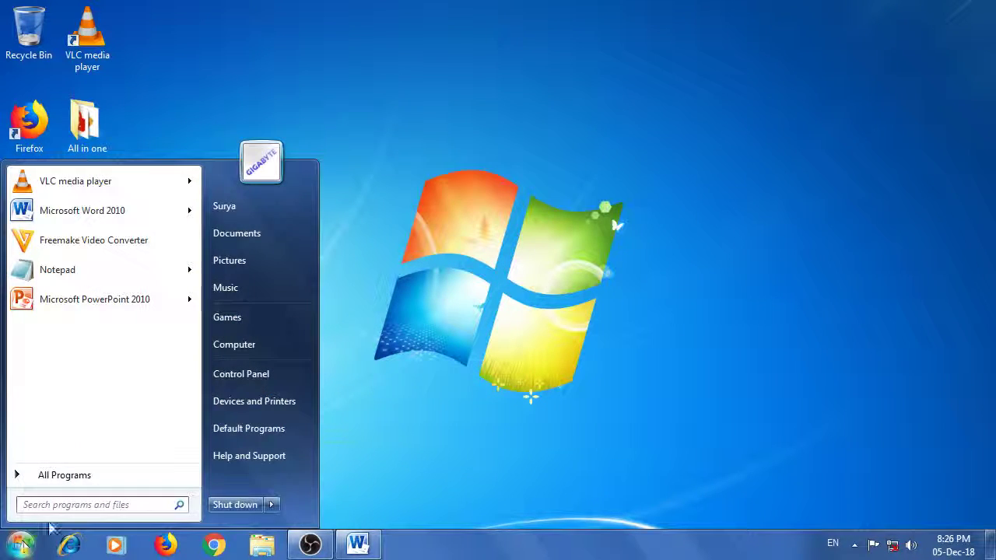
pyautogui.click(250, 374)
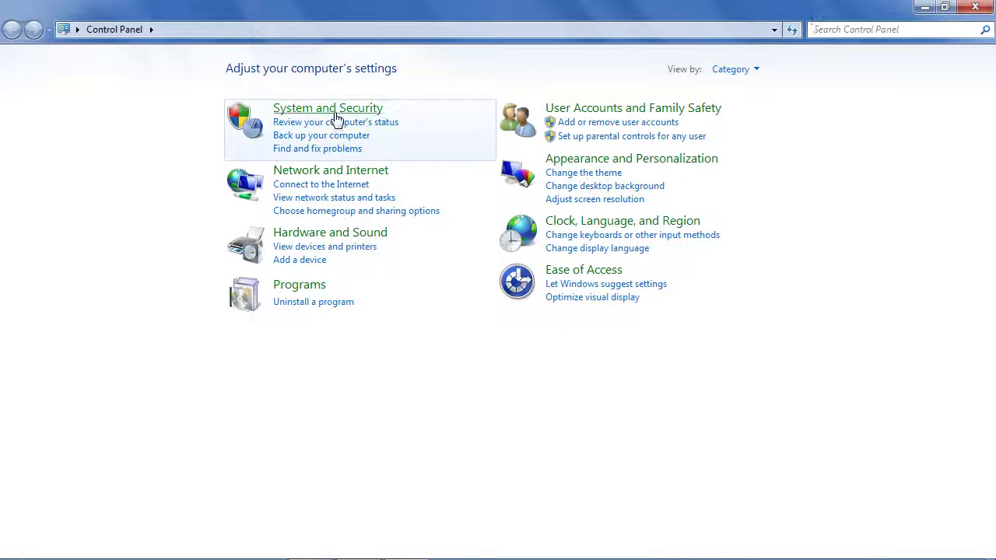
pyautogui.click(751, 70)
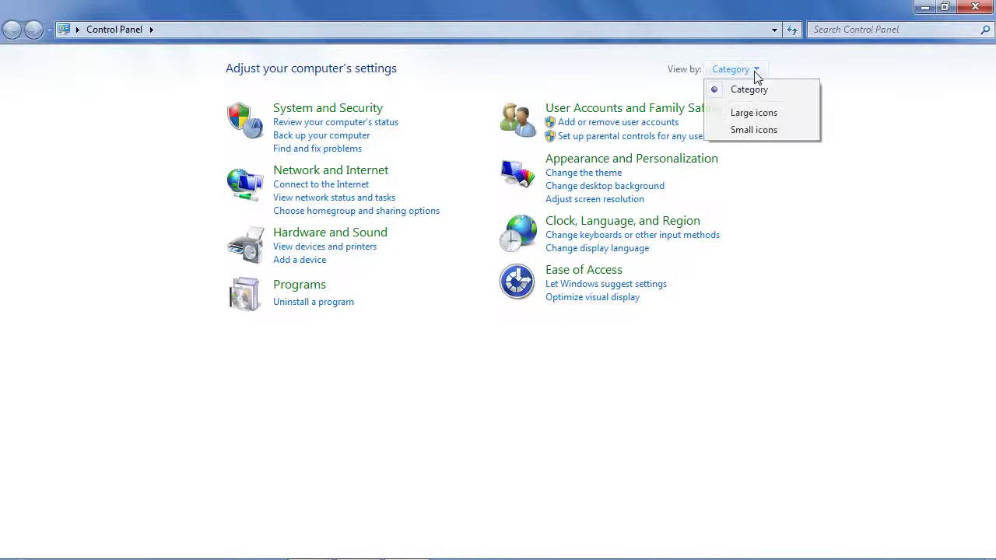
pyautogui.click(753, 114)
pyautogui.click(893, 70)
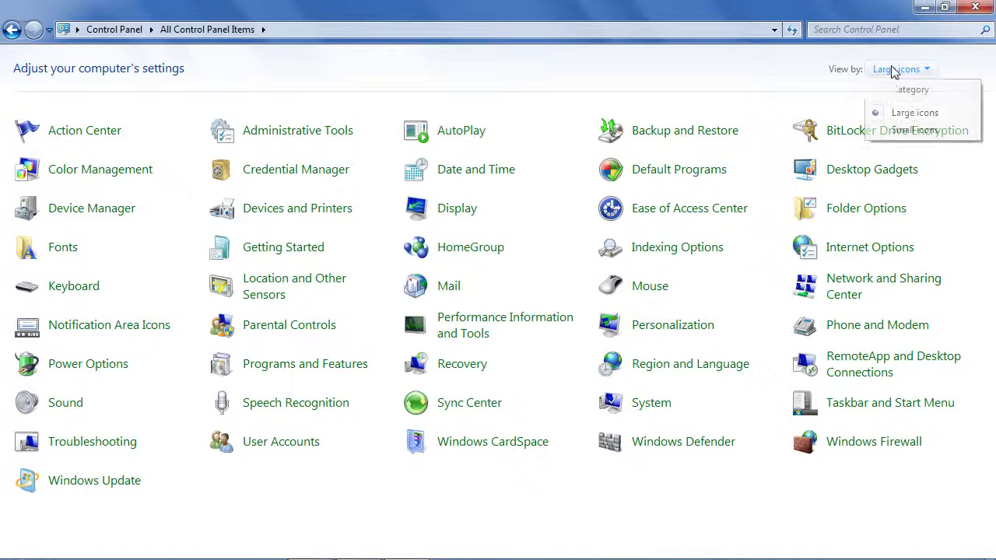
pyautogui.click(900, 131)
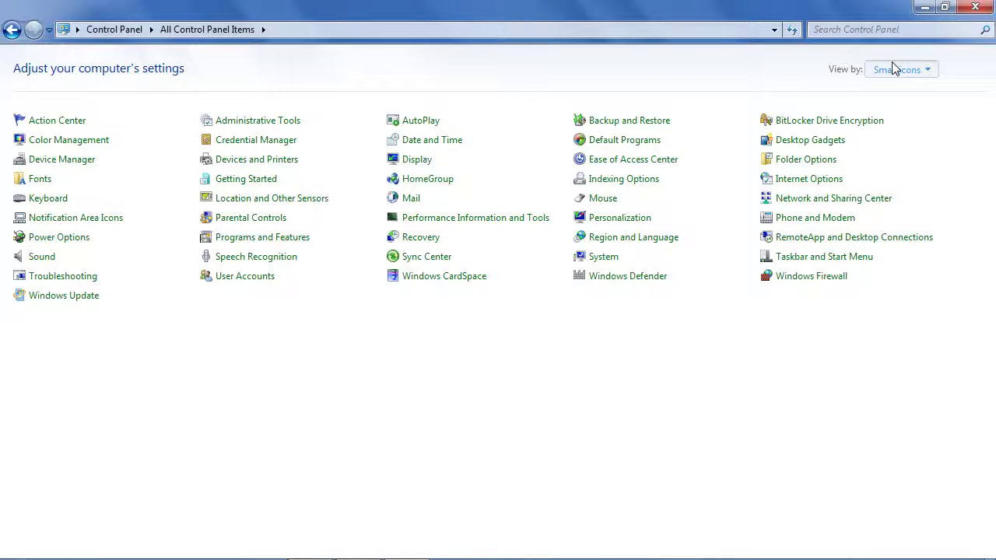
pyautogui.click(895, 69)
pyautogui.click(899, 112)
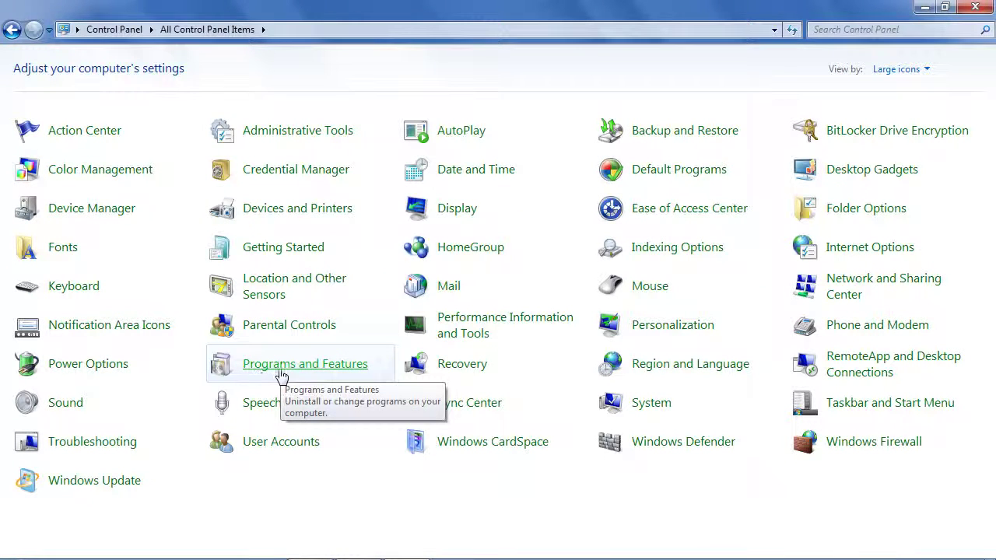
# - Look through the installed programs in Programs and Features, and return to the list of all Control Panel items
pyautogui.click(317, 373)
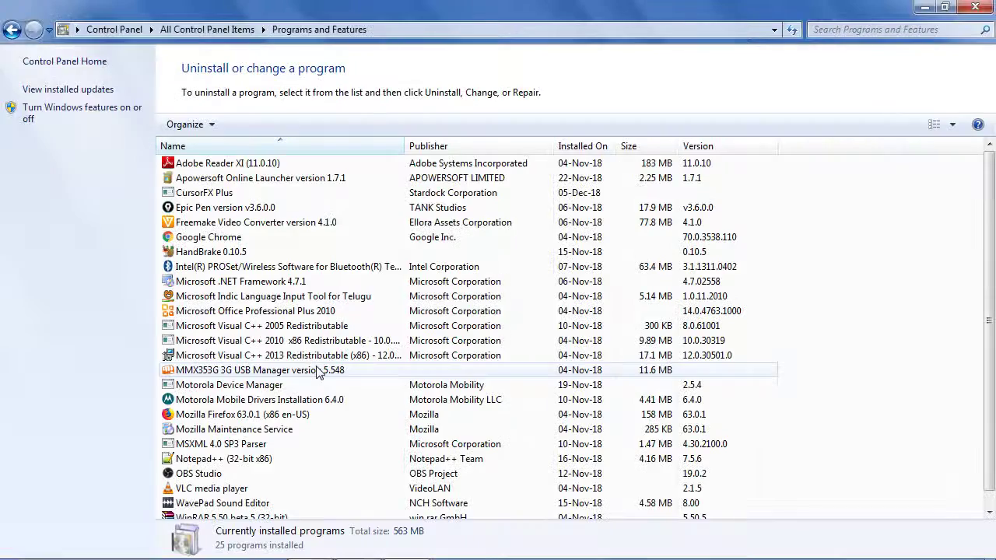
pyautogui.scroll(-1, 251, 335)
pyautogui.scroll(1, 251, 333)
pyautogui.click(11, 29)
# - Switch Control Panel to the Category view, open the program uninstall list, and select CursorFX Plus
pyautogui.click(903, 70)
pyautogui.click(903, 91)
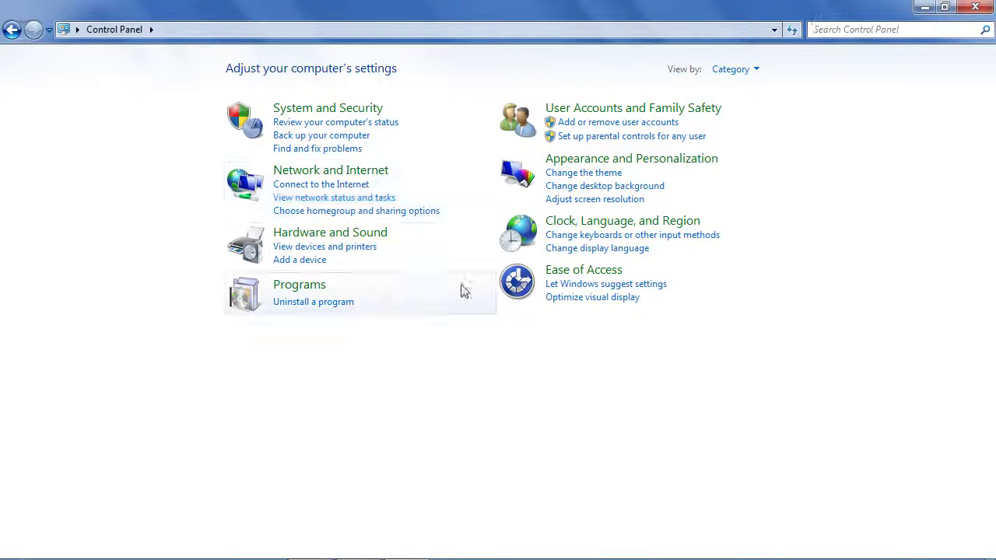
pyautogui.click(305, 303)
pyautogui.scroll(-1, 274, 371)
pyautogui.scroll(1, 274, 372)
pyautogui.click(204, 196)
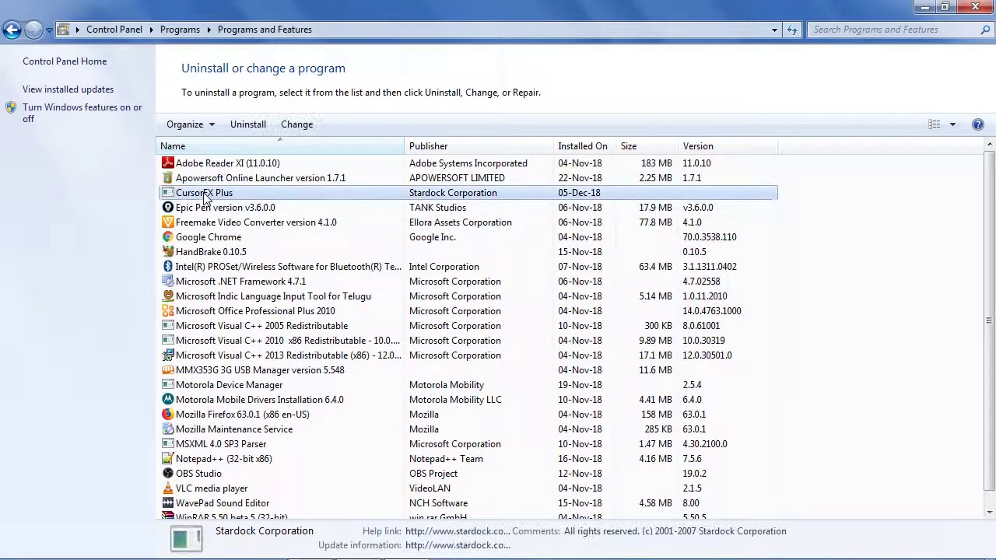
# - Uninstall CursorFX Plus and agree to remove its entry from the Programs and Features list
pyautogui.click(194, 207)
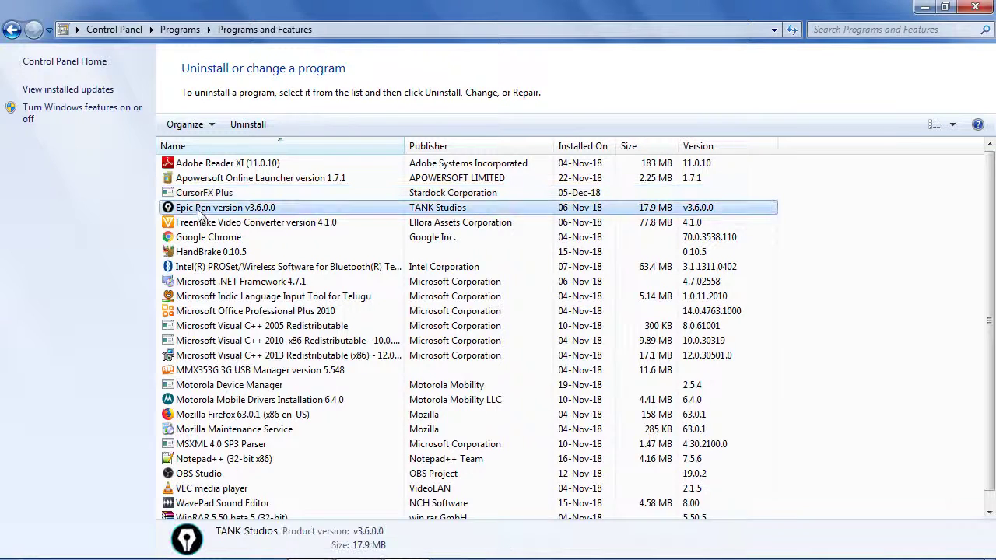
pyautogui.click(200, 195)
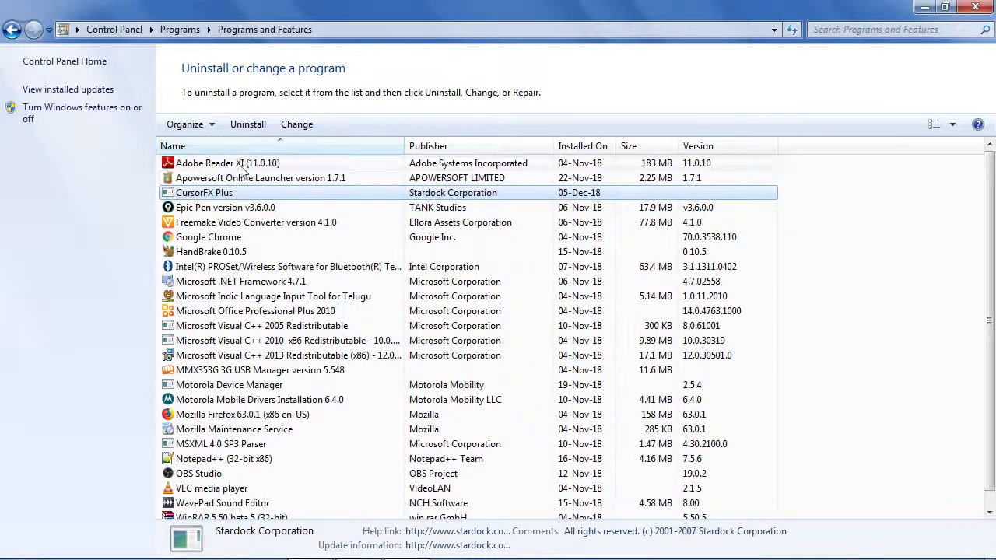
pyautogui.click(246, 126)
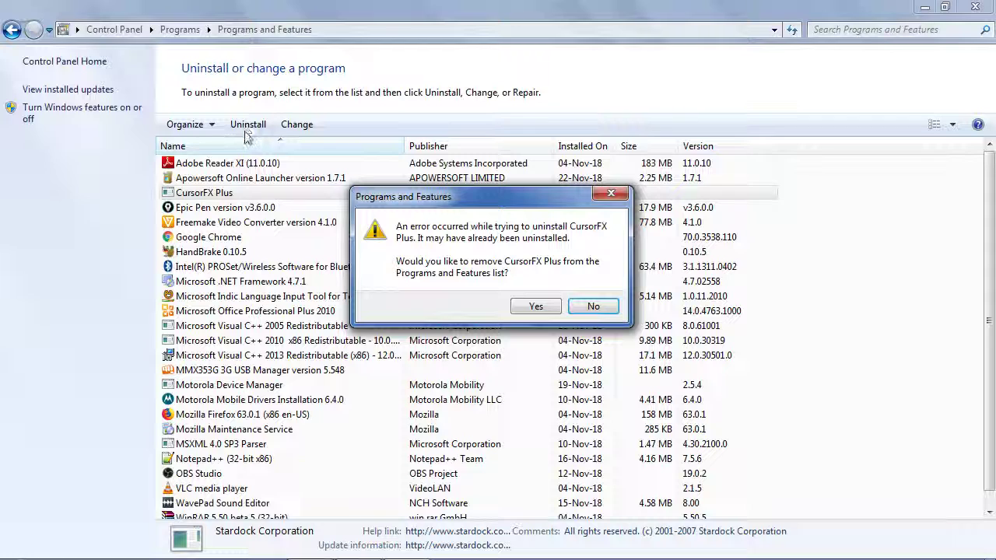
pyautogui.click(536, 310)
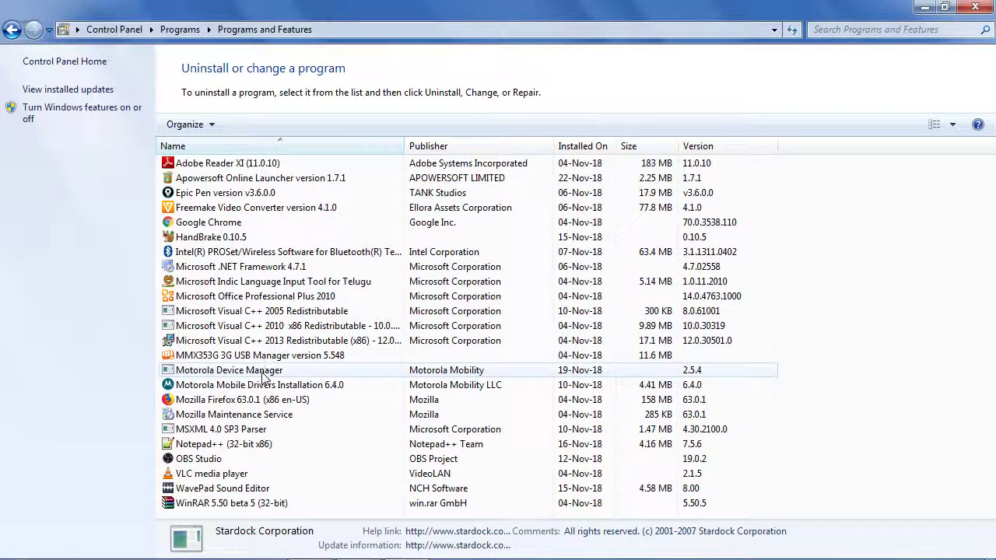
# - Leave the installed programs list, close Control Panel, and refresh the desktop
pyautogui.click(208, 253)
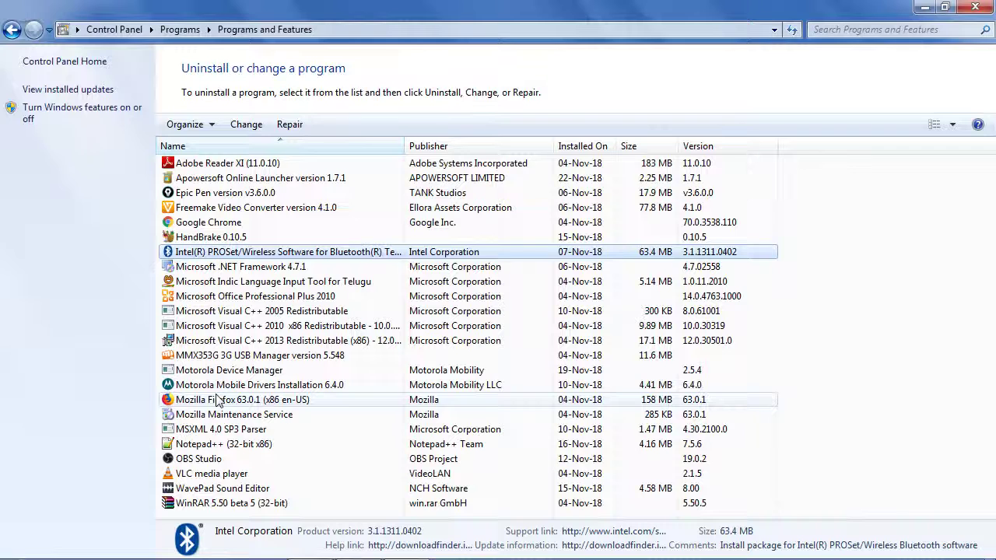
pyautogui.click(12, 29)
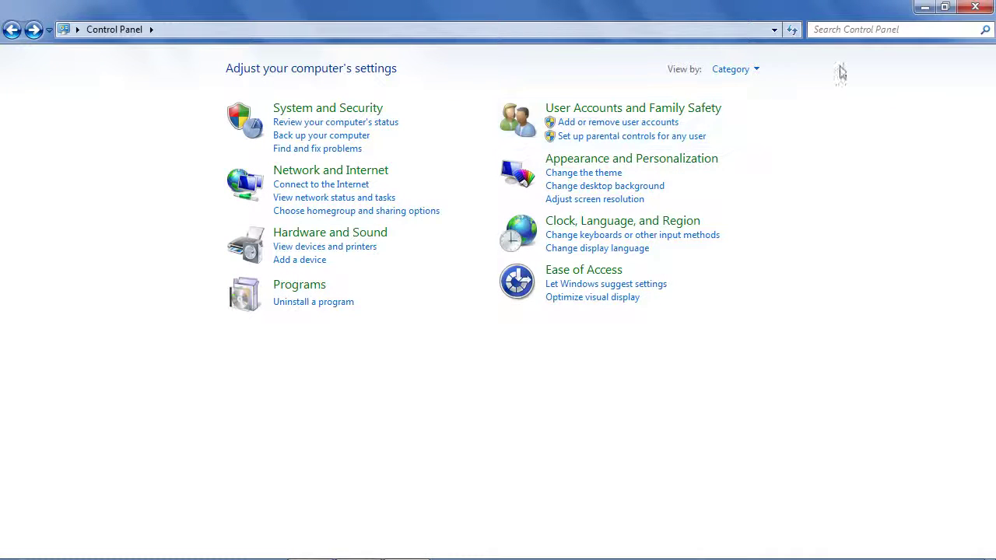
pyautogui.click(978, 7)
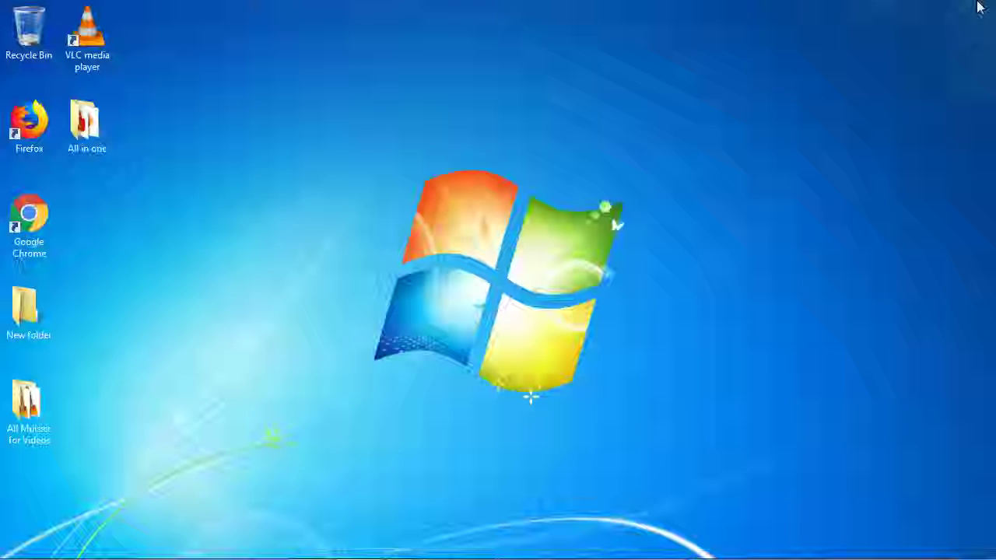
pyautogui.rightClick(473, 91)
pyautogui.click(498, 134)
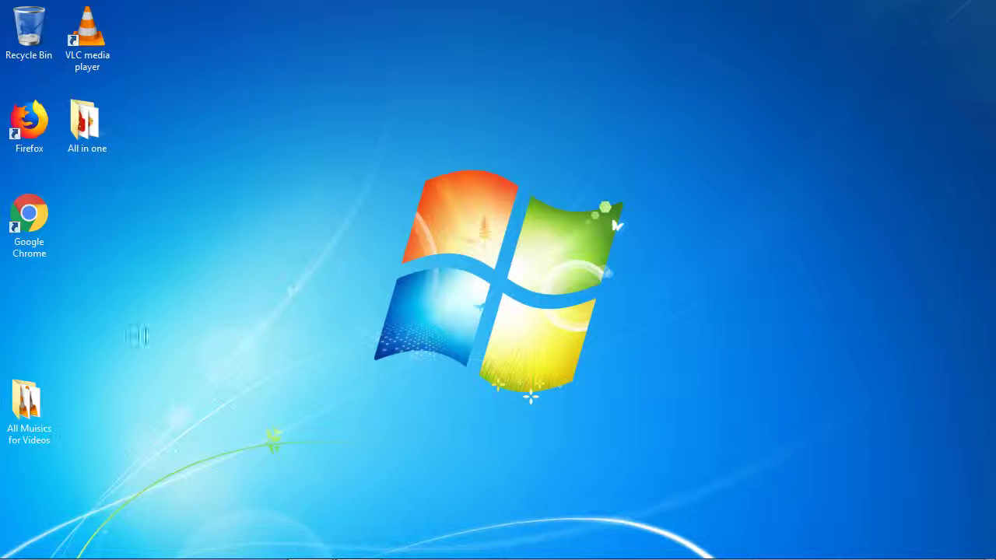
# - Open the Computer window maximized and open the properties of Local Disk (C:)
pyautogui.click(20, 547)
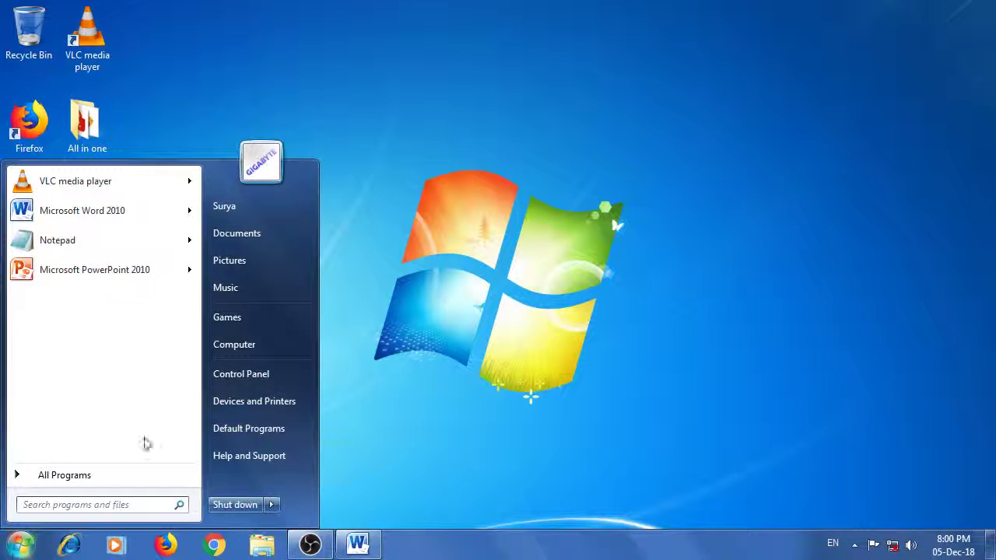
pyautogui.click(250, 355)
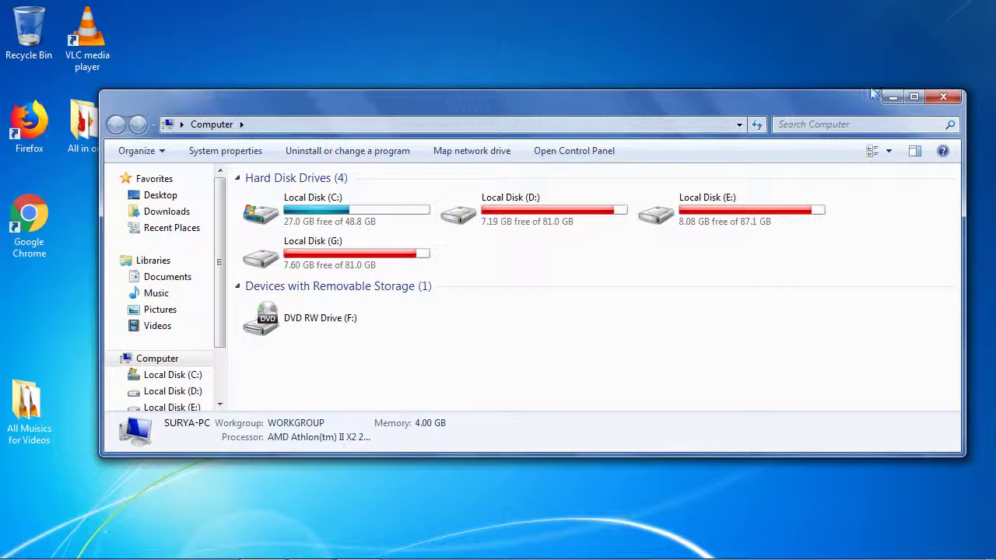
pyautogui.click(914, 98)
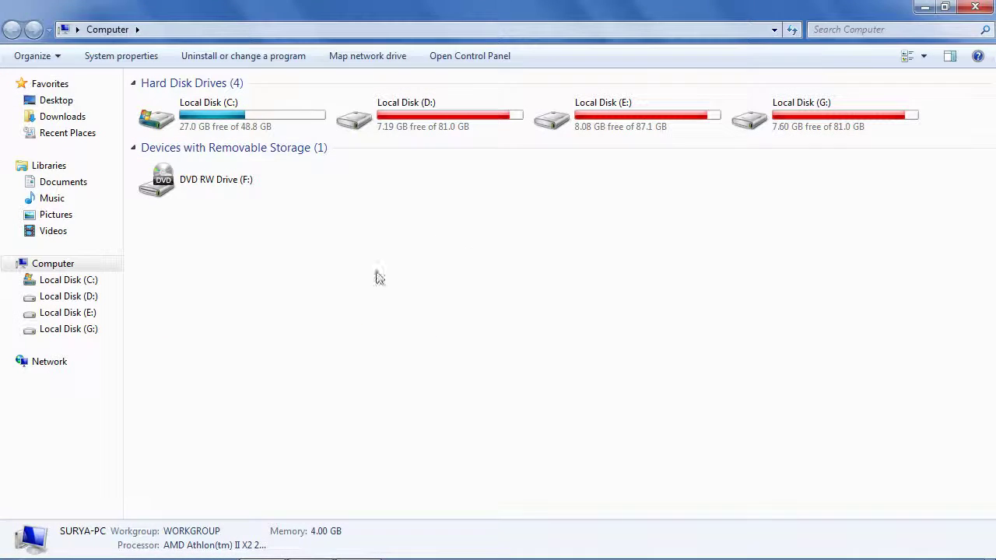
pyautogui.click(222, 116)
pyautogui.rightClick(223, 117)
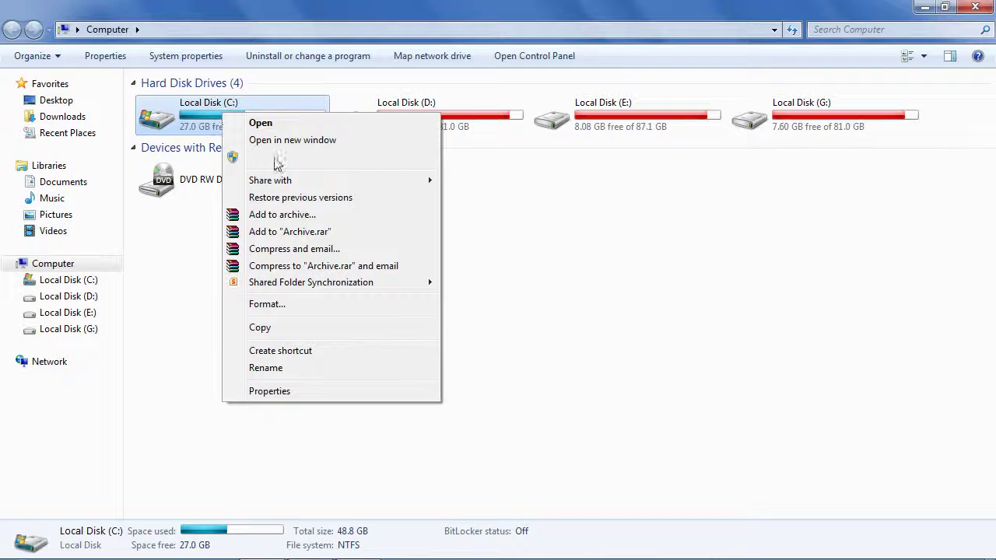
pyautogui.click(257, 392)
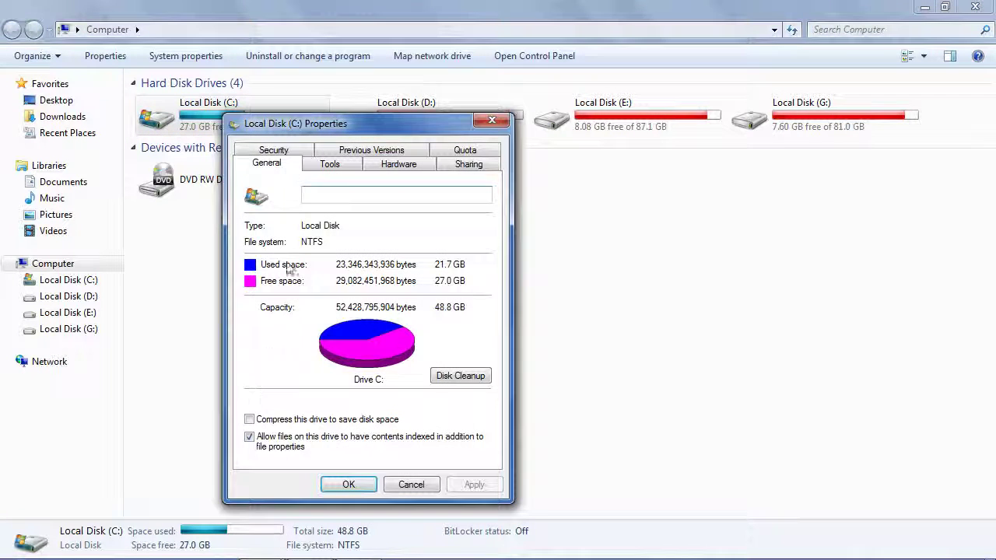
# - Launch Disk Defragmenter from the drive tools in the Local Disk (C:) properties
pyautogui.moveTo(292, 132); pyautogui.dragTo(431, 88)
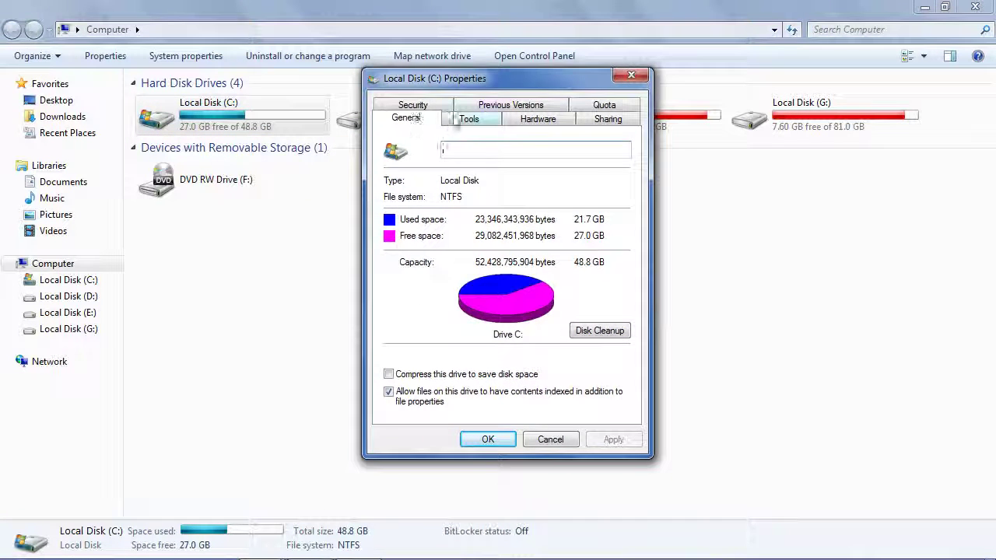
pyautogui.click(468, 121)
pyautogui.click(405, 120)
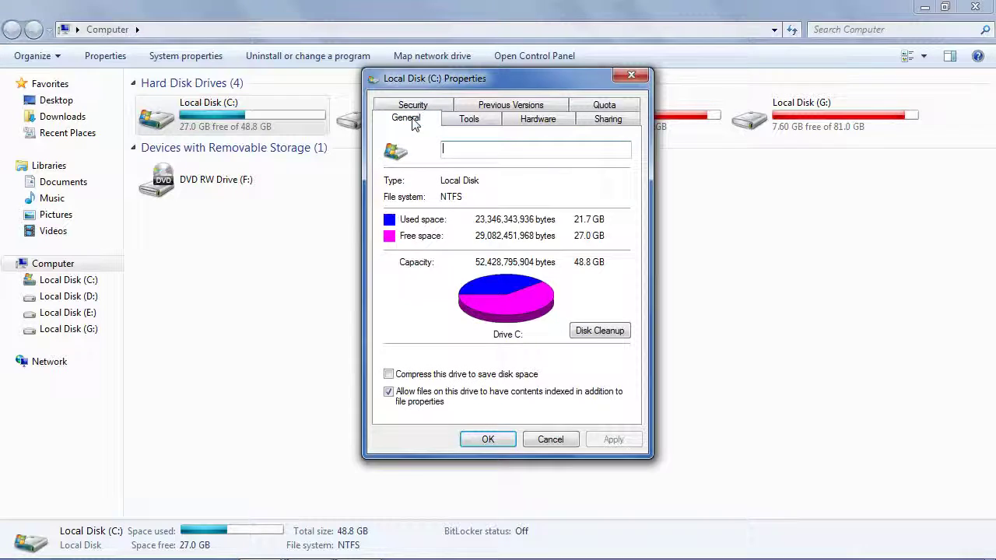
pyautogui.click(470, 121)
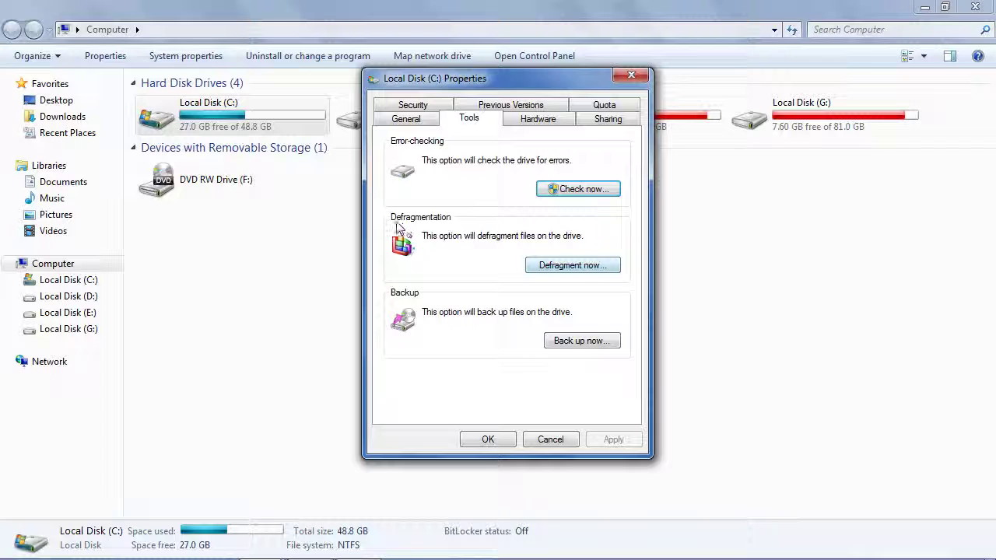
pyautogui.click(567, 266)
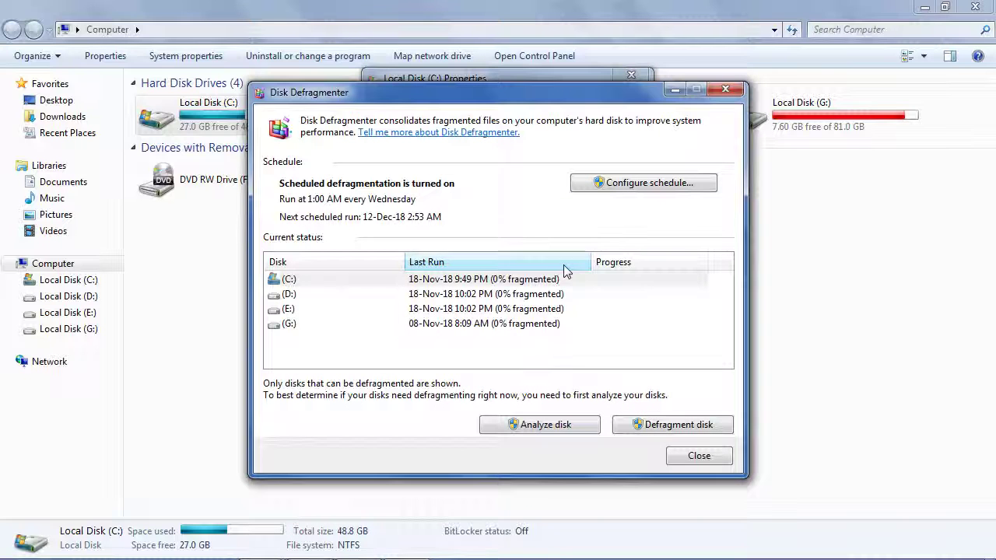
# - Start a fragmentation analysis of drive C: in Disk Defragmenter
pyautogui.moveTo(493, 103); pyautogui.dragTo(441, 48)
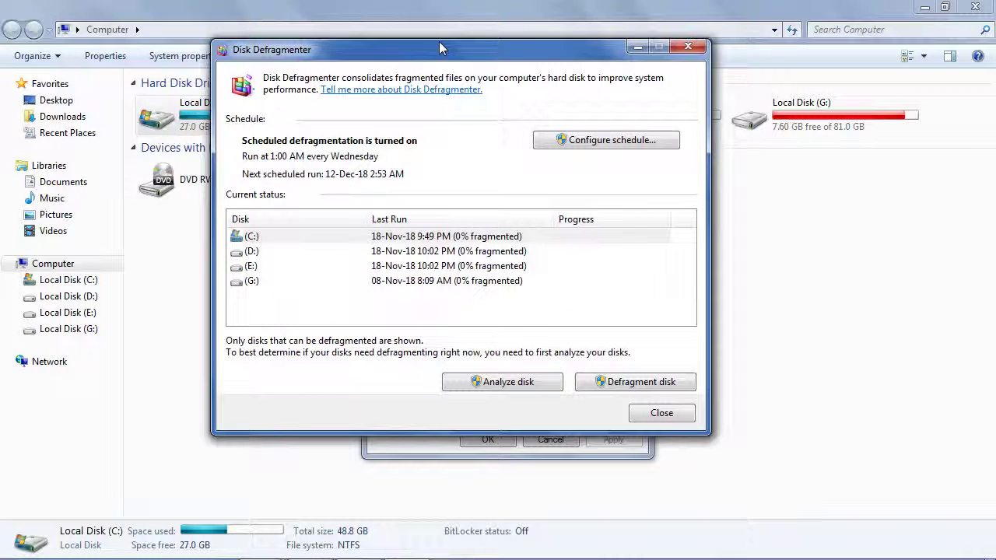
pyautogui.click(302, 239)
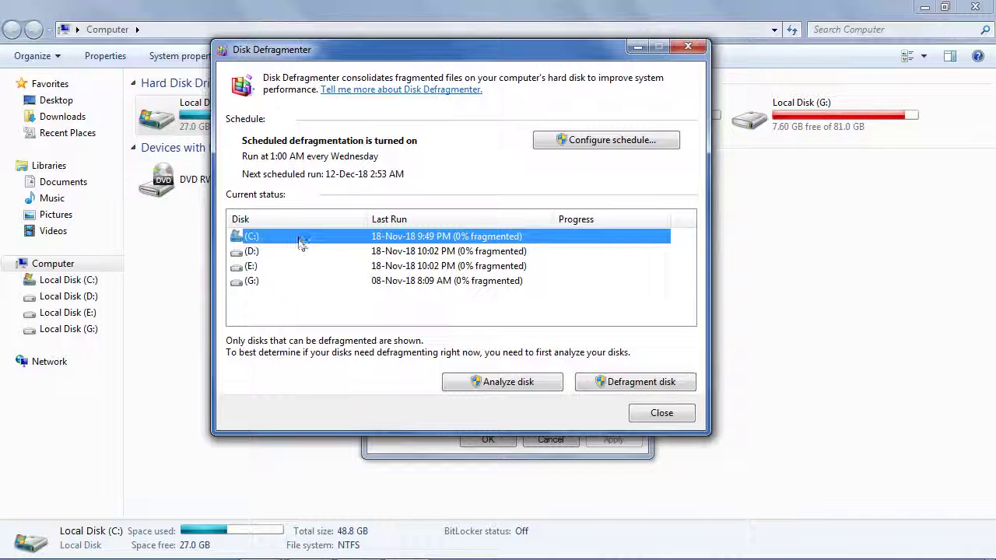
pyautogui.click(297, 253)
pyautogui.click(293, 266)
pyautogui.click(289, 238)
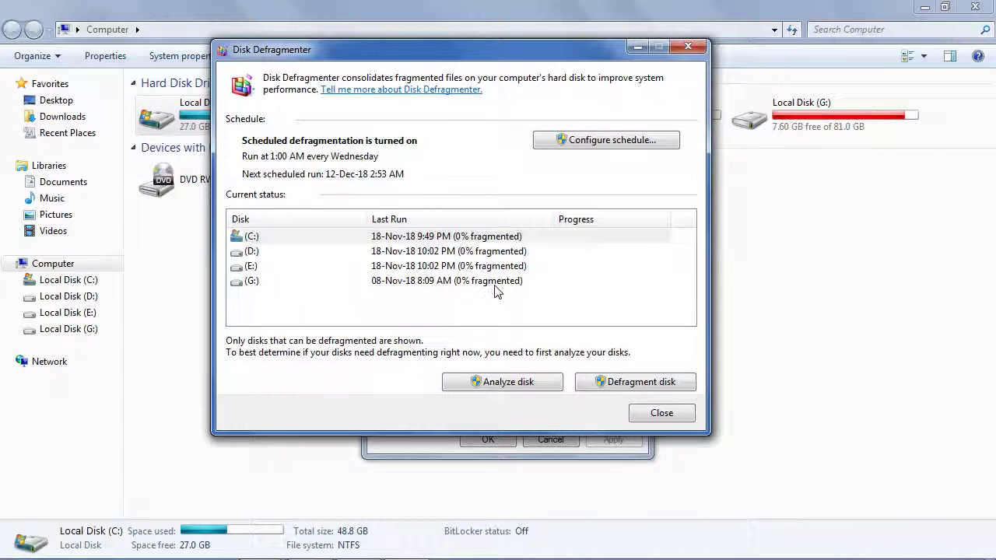
pyautogui.click(461, 239)
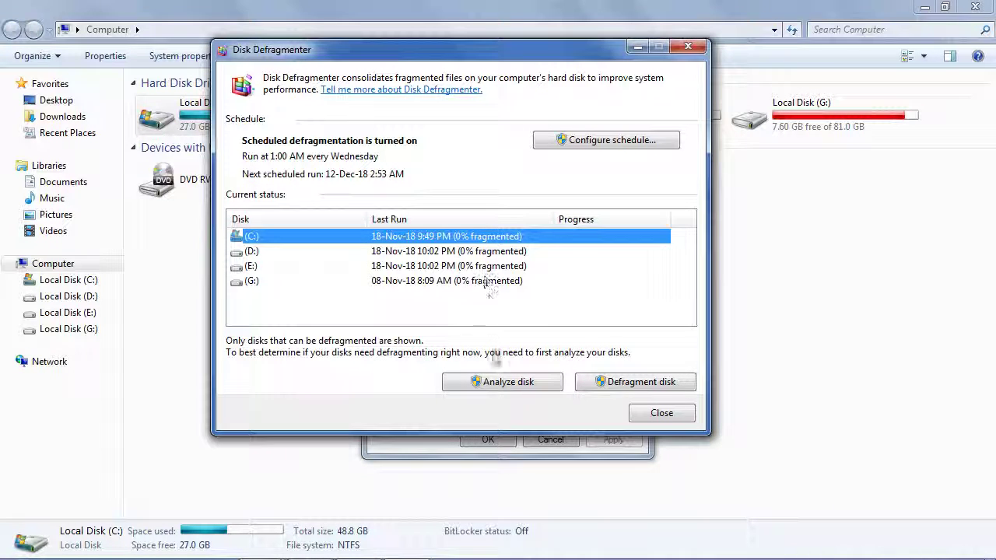
pyautogui.click(495, 383)
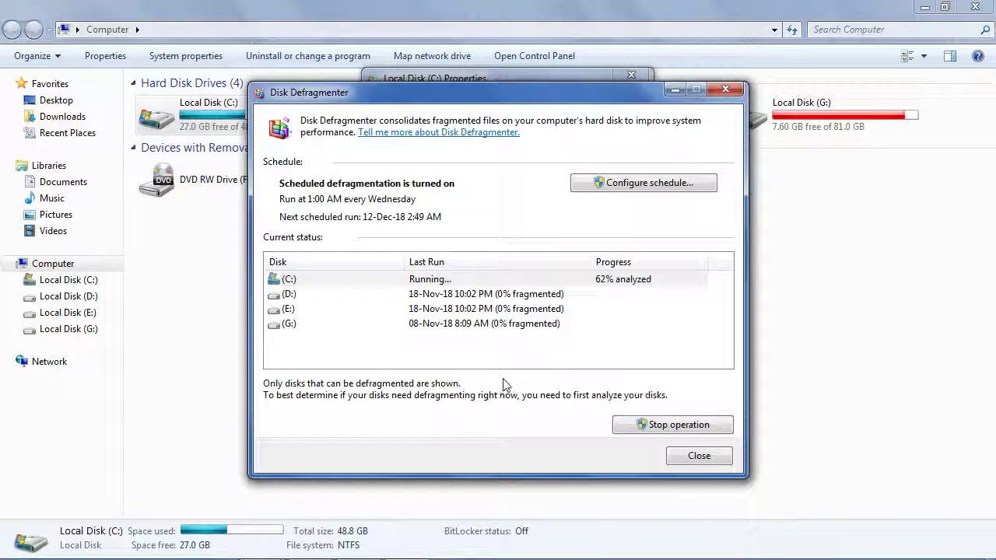
# - Start fragmentation analyses of drives D:, E: and G: as well
pyautogui.click(483, 298)
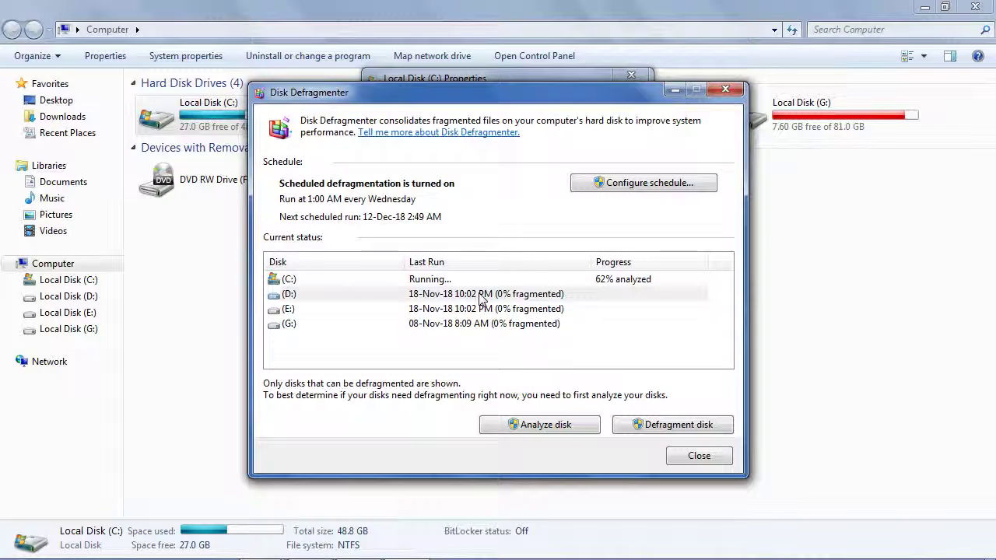
pyautogui.click(529, 427)
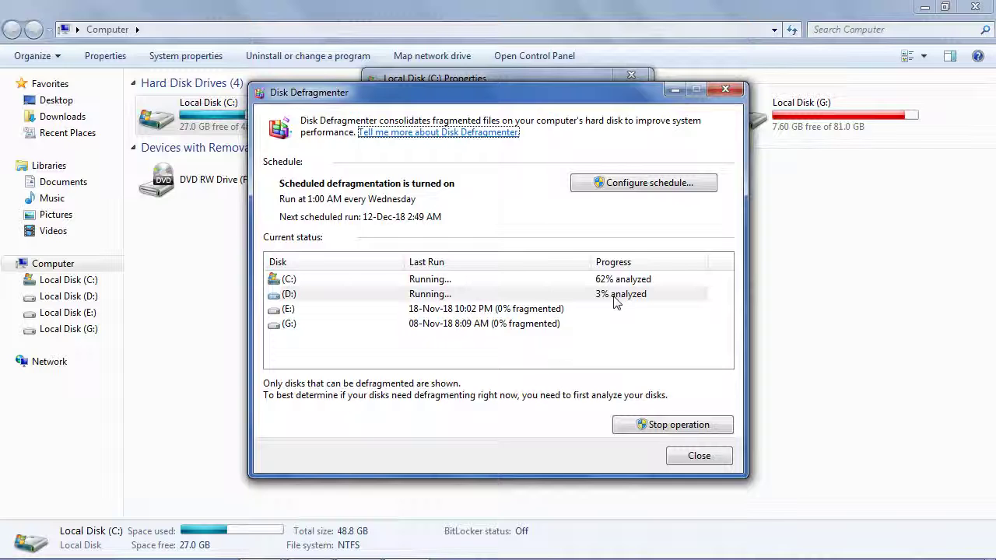
pyautogui.click(517, 314)
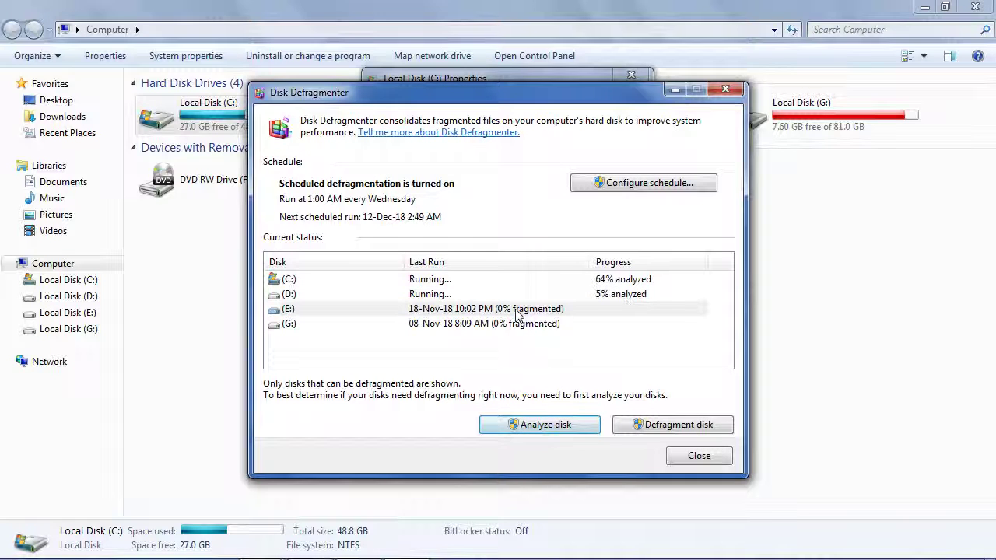
pyautogui.click(510, 429)
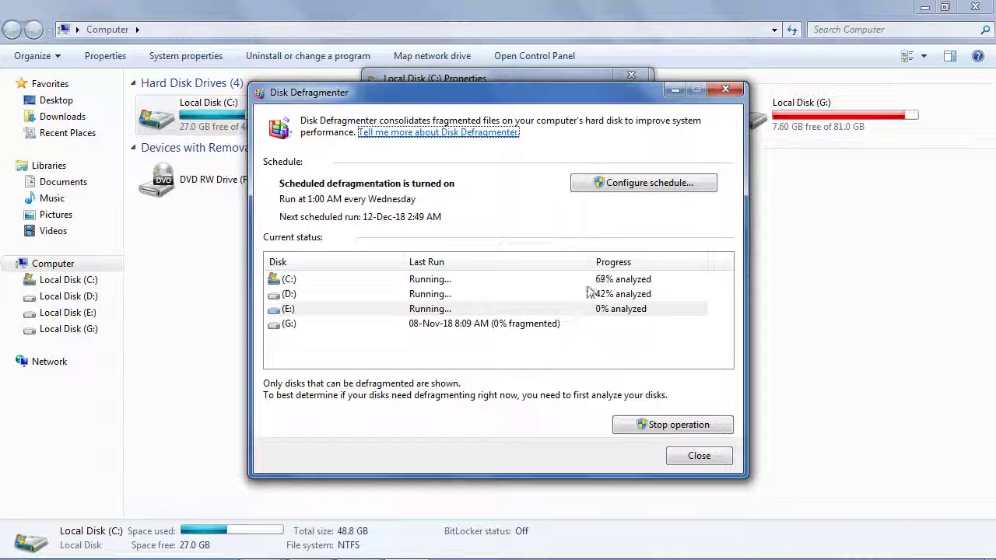
pyautogui.click(520, 327)
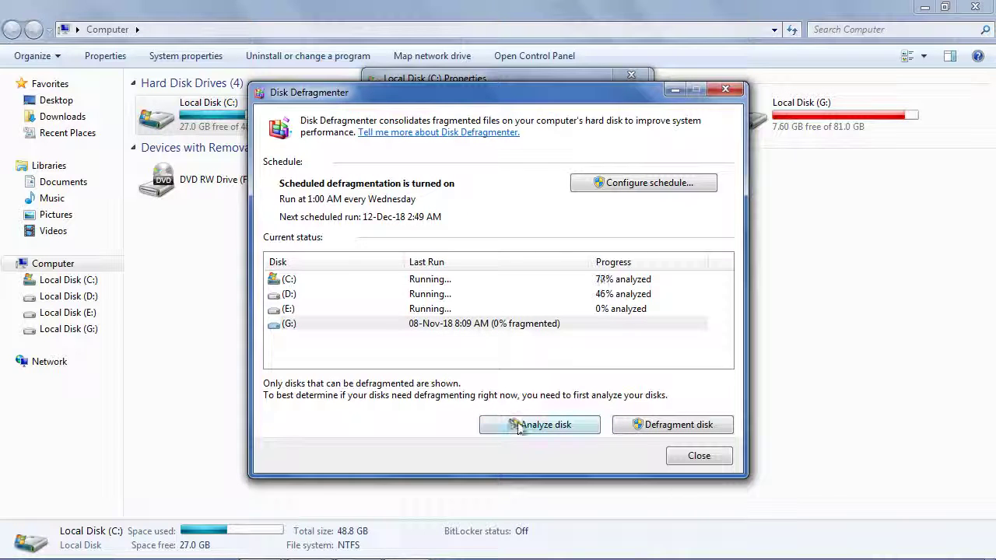
pyautogui.click(520, 421)
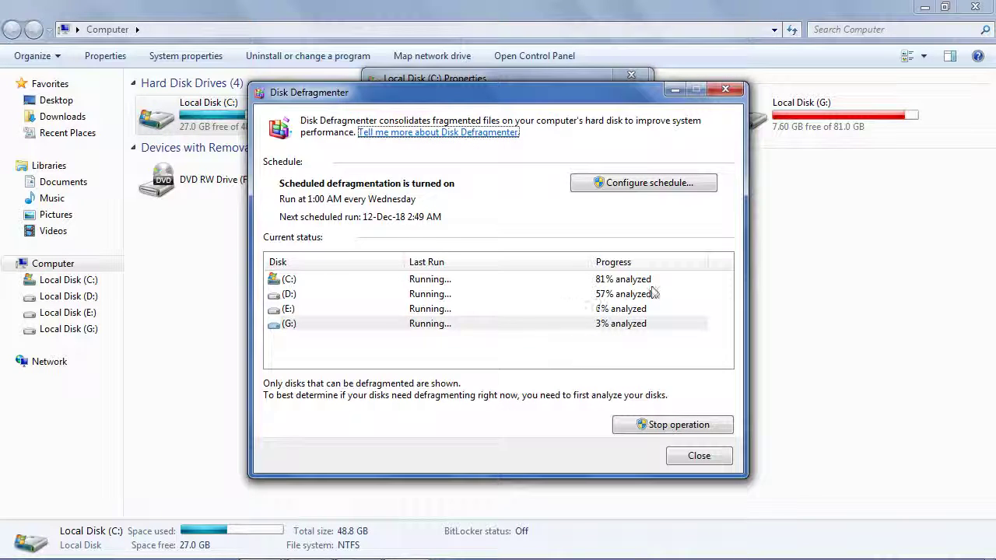
# - Move the Disk Defragmenter window aside and check the analysis status of drives C:, D:, E: and G:
pyautogui.moveTo(570, 87); pyautogui.dragTo(740, 75)
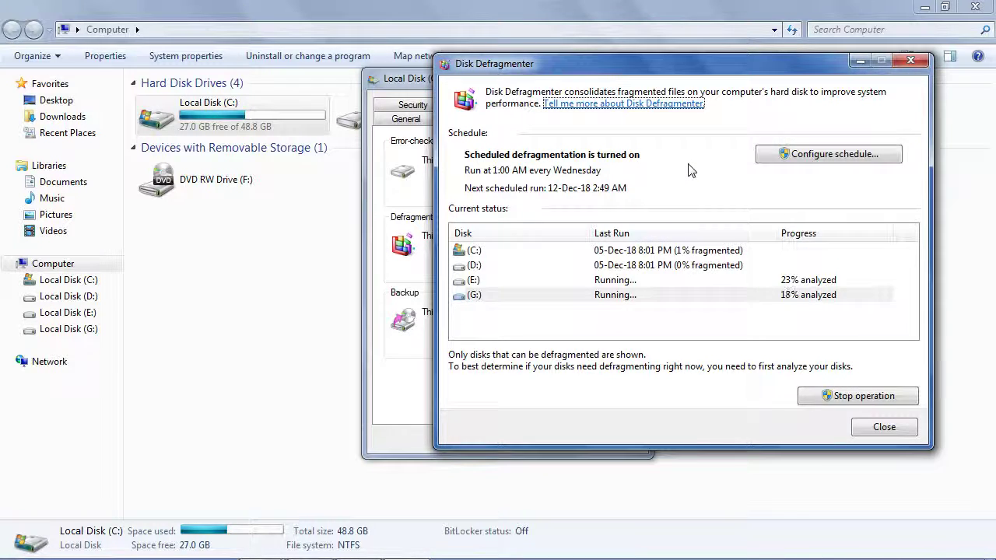
pyautogui.click(678, 254)
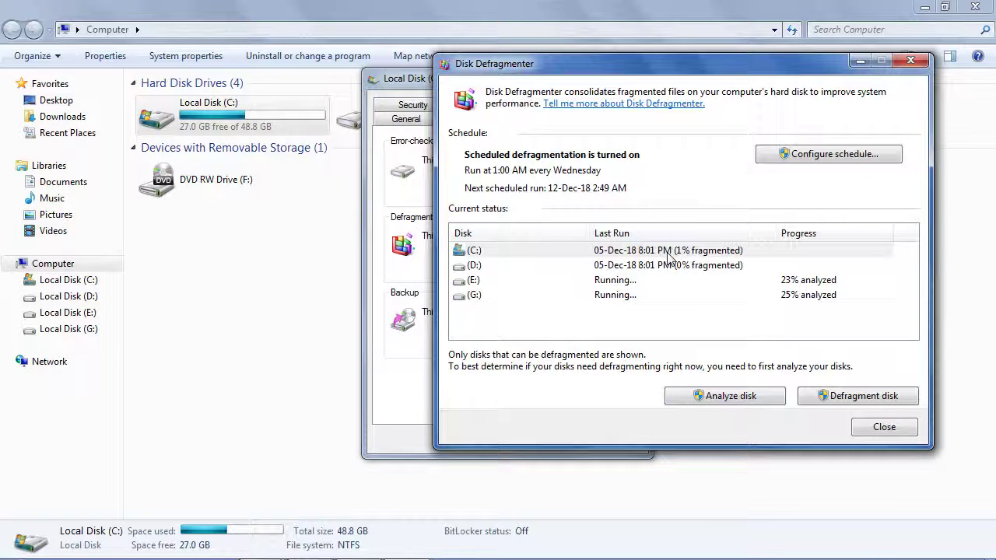
pyautogui.click(674, 266)
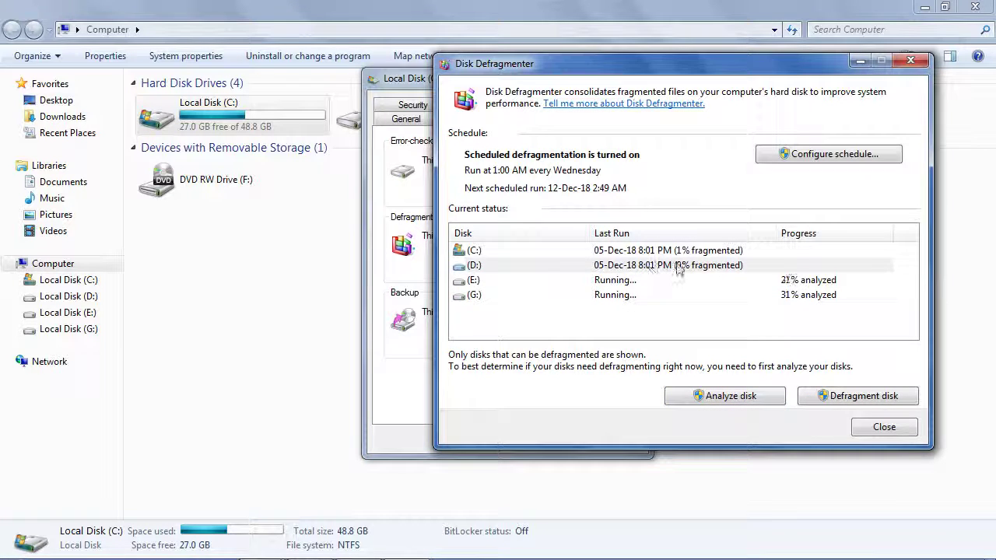
pyautogui.click(666, 297)
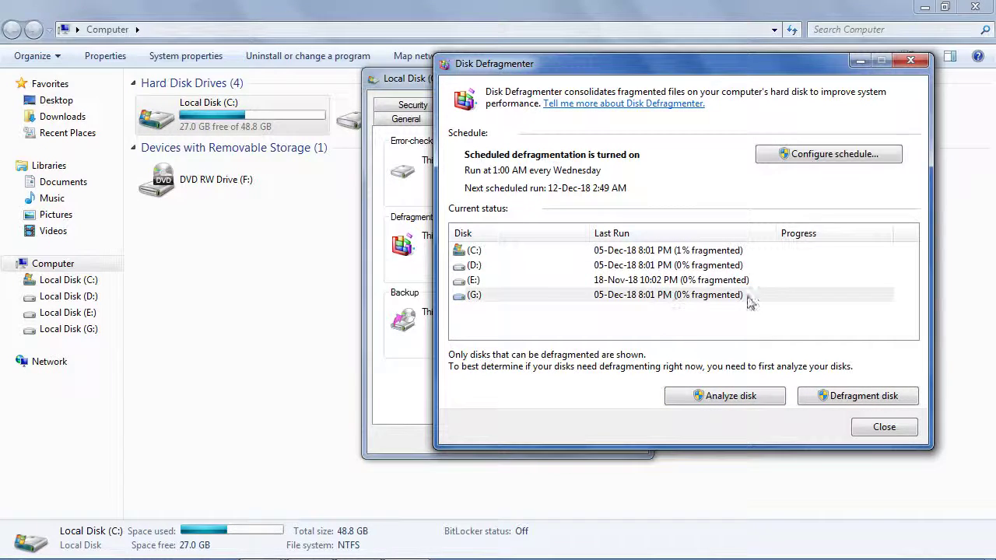
pyautogui.click(667, 266)
pyautogui.click(665, 277)
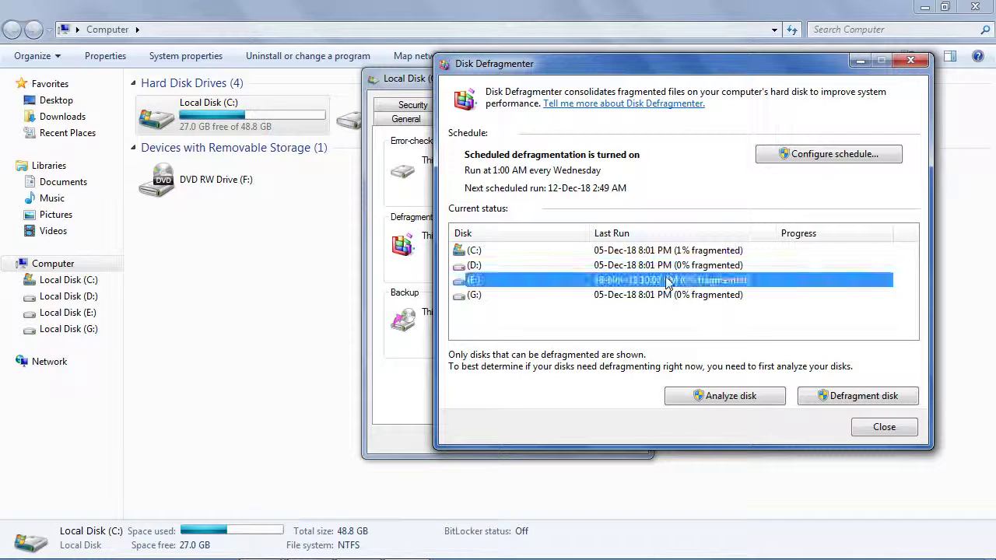
pyautogui.click(665, 271)
pyautogui.click(663, 281)
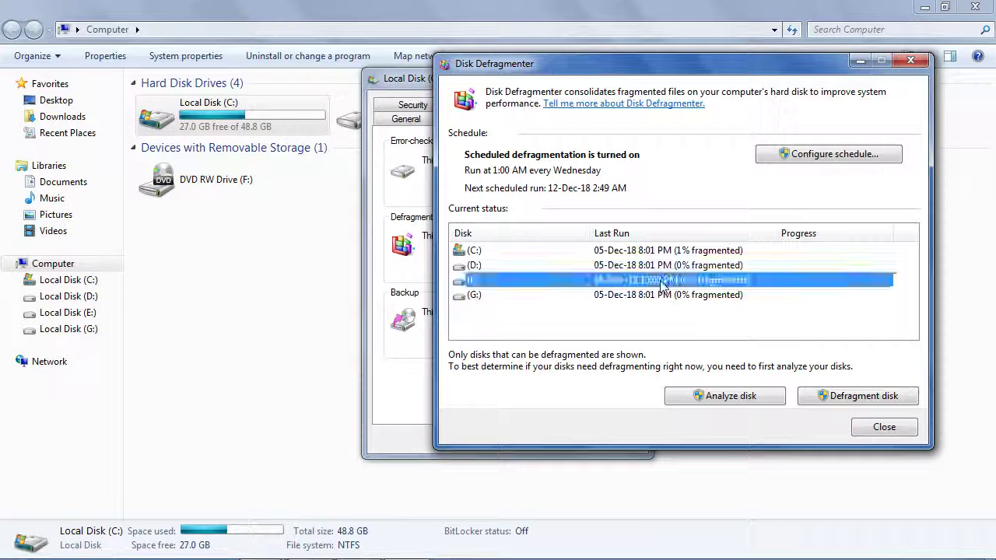
pyautogui.click(660, 297)
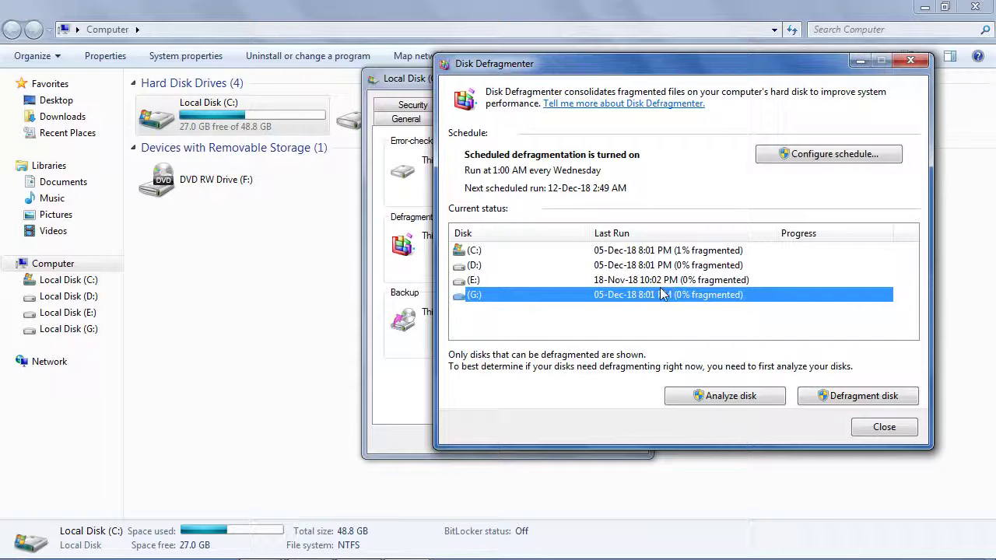
# - Defragment drive C: in Disk Defragmenter and move its window aside while the operation runs
pyautogui.click(653, 251)
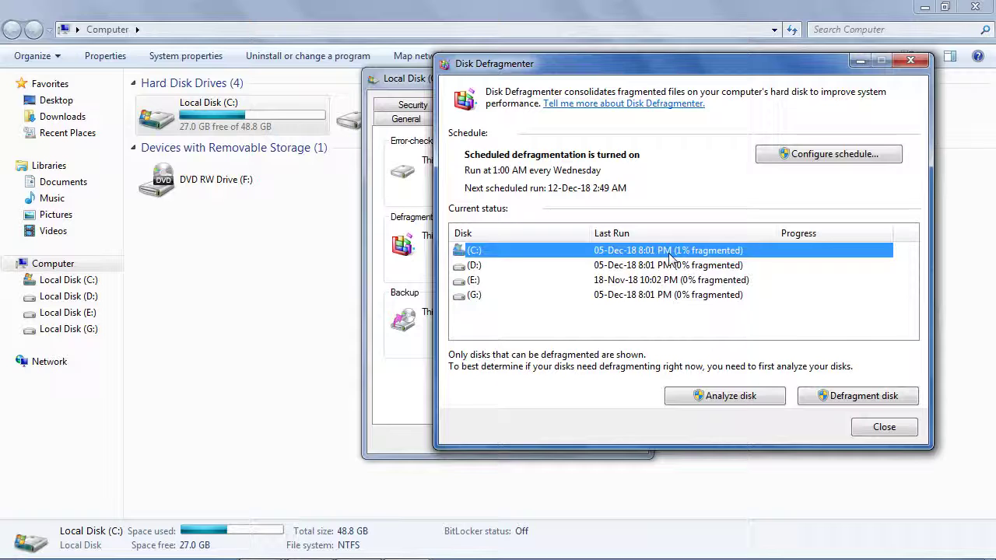
pyautogui.click(863, 397)
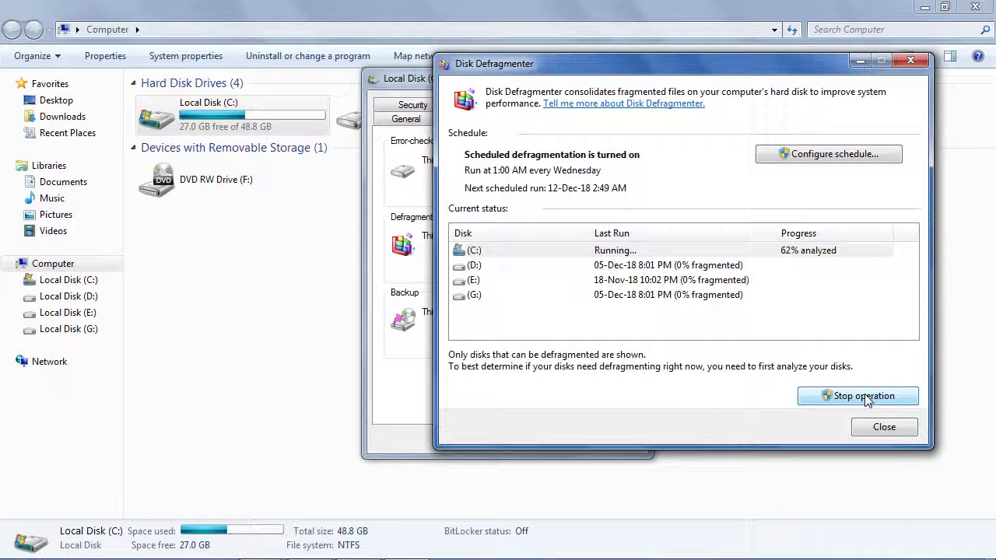
pyautogui.moveTo(754, 64); pyautogui.dragTo(717, 39)
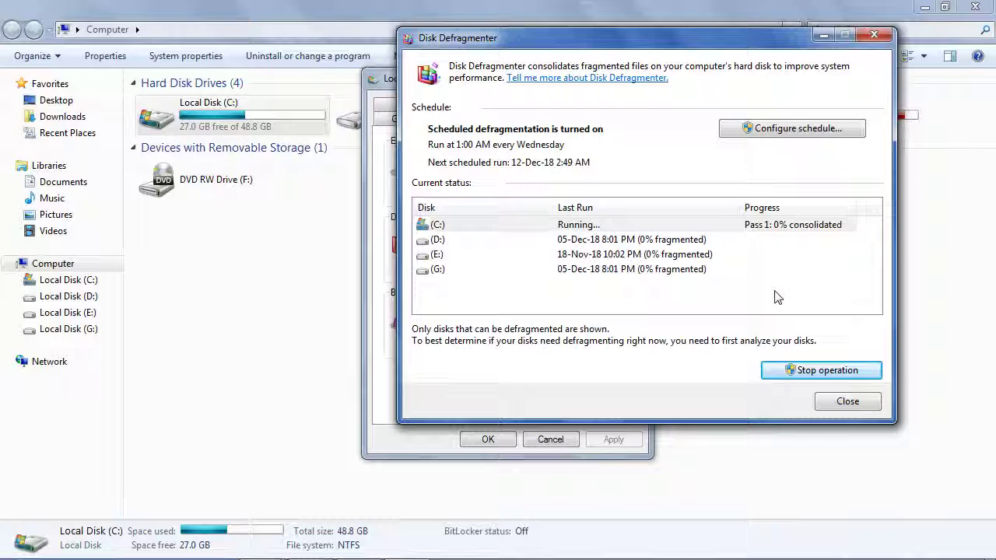
pyautogui.click(650, 228)
pyautogui.click(654, 239)
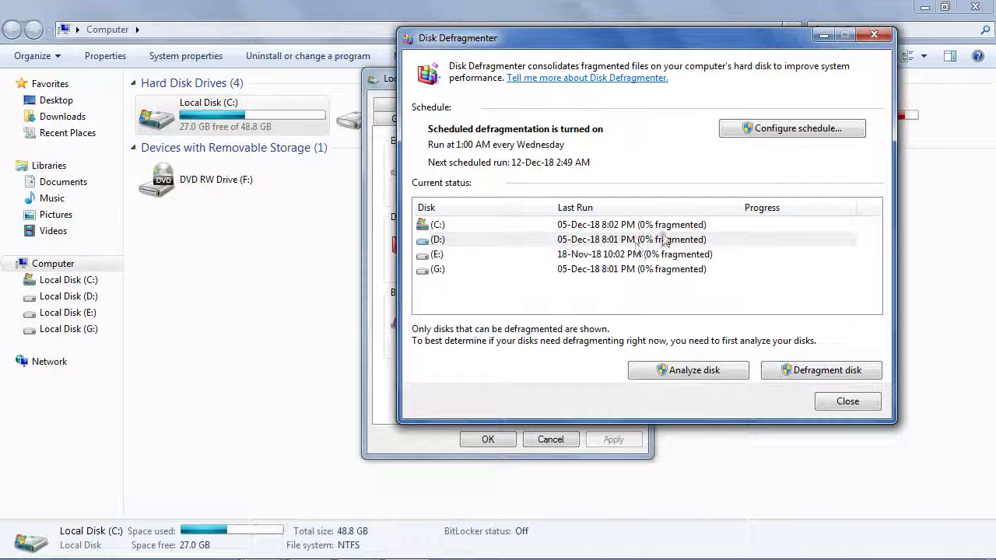
# - Close Disk Defragmenter, the Local Disk (C:) properties and the Computer window
pyautogui.click(847, 401)
pyautogui.click(489, 440)
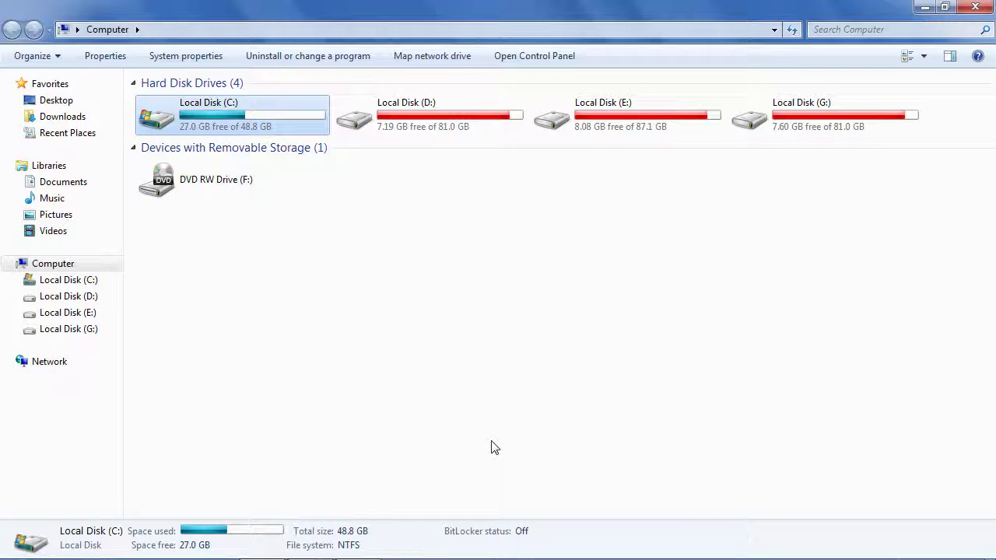
pyautogui.click(973, 7)
pyautogui.rightClick(530, 112)
pyautogui.click(574, 156)
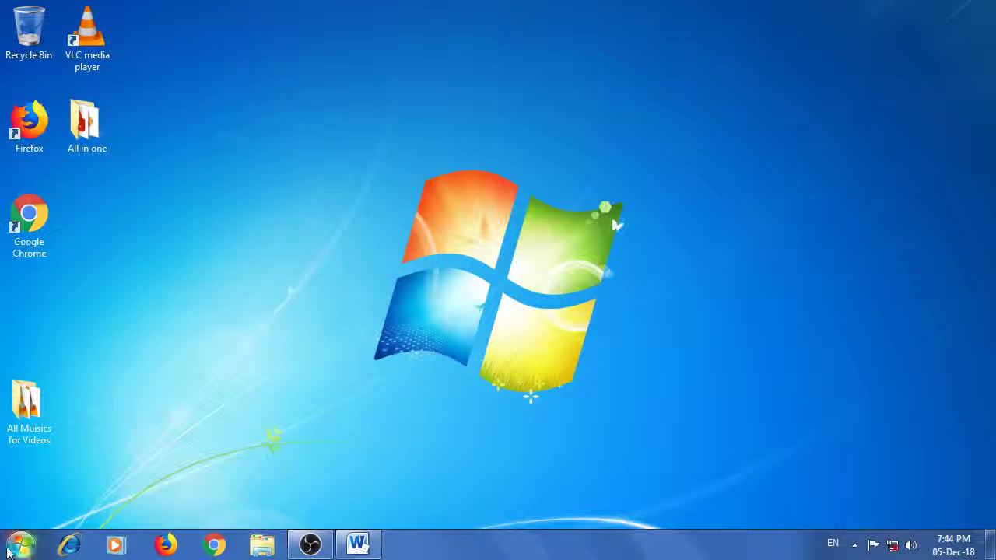
# - Reopen the Computer window and show the properties of Local Disk (C:)
pyautogui.click(14, 549)
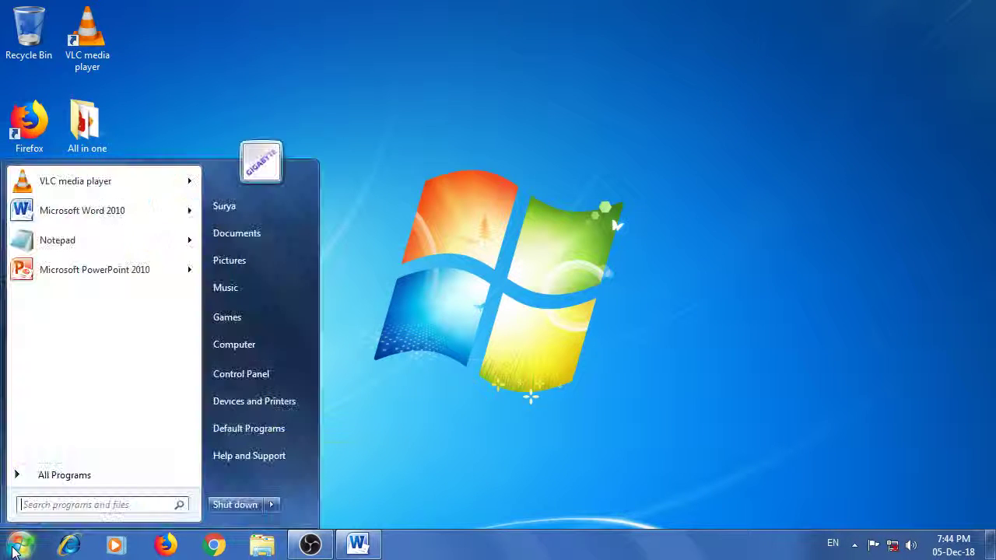
pyautogui.click(252, 351)
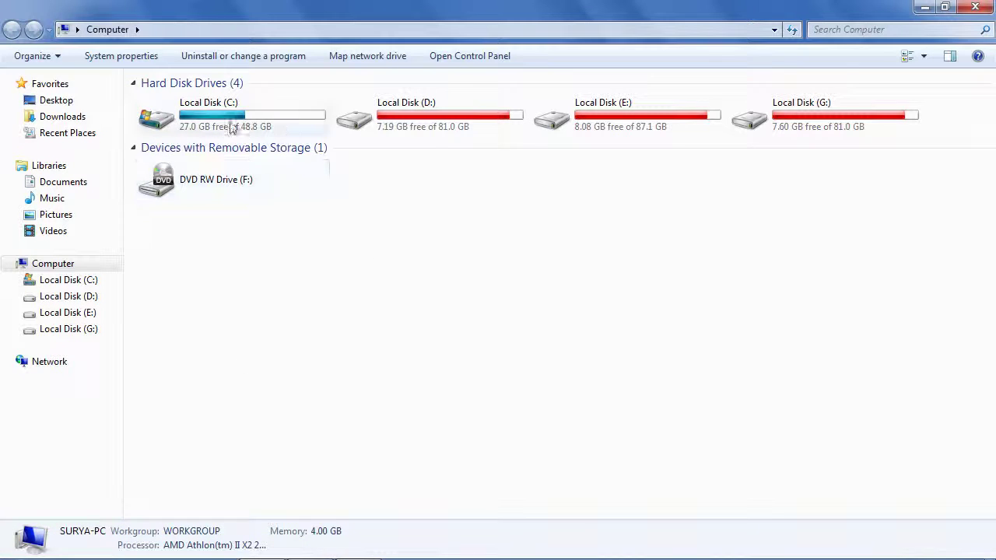
pyautogui.rightClick(243, 123)
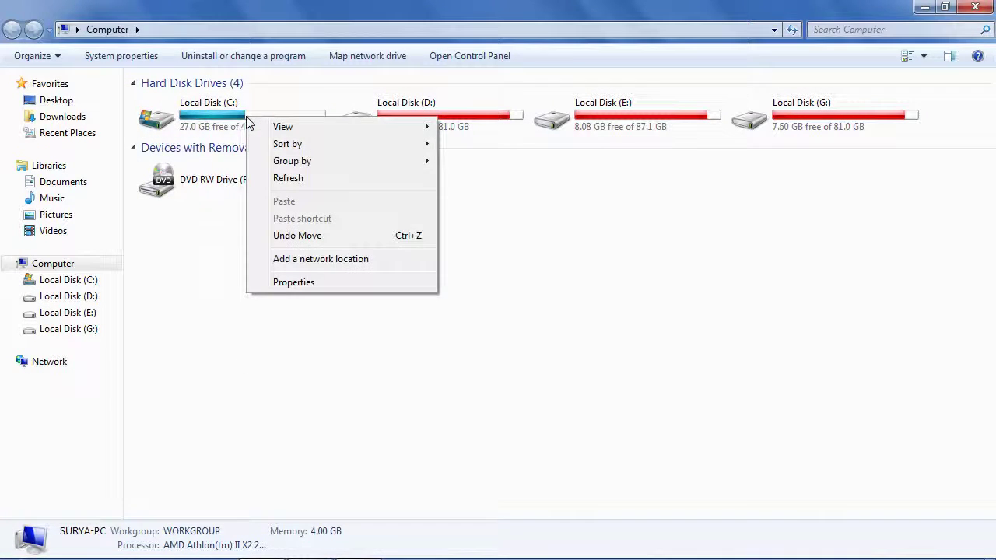
pyautogui.click(229, 122)
pyautogui.rightClick(229, 122)
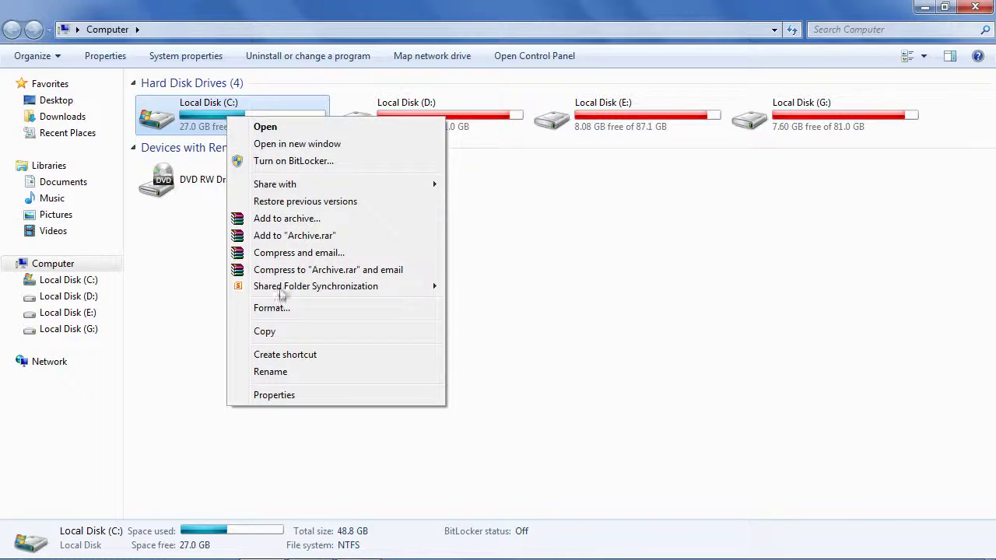
pyautogui.click(277, 396)
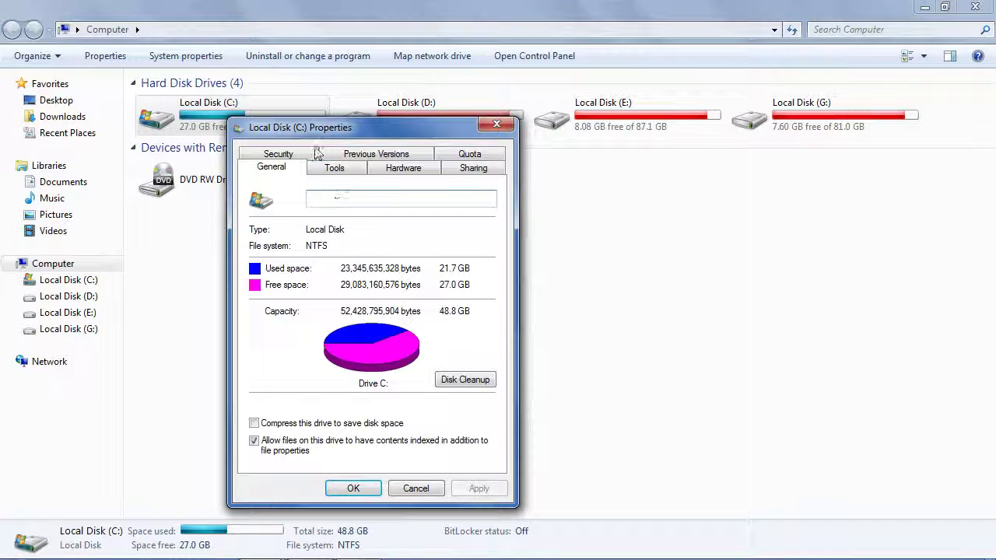
# - Move the Local Disk (C:) properties aside and launch Disk Cleanup for the drive
pyautogui.moveTo(316, 137); pyautogui.dragTo(468, 71)
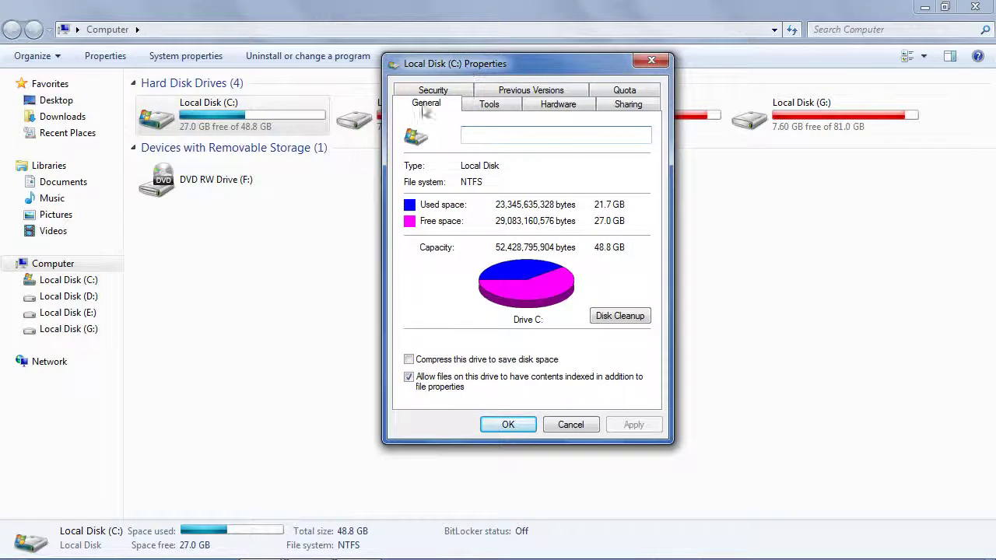
pyautogui.click(428, 91)
pyautogui.click(427, 91)
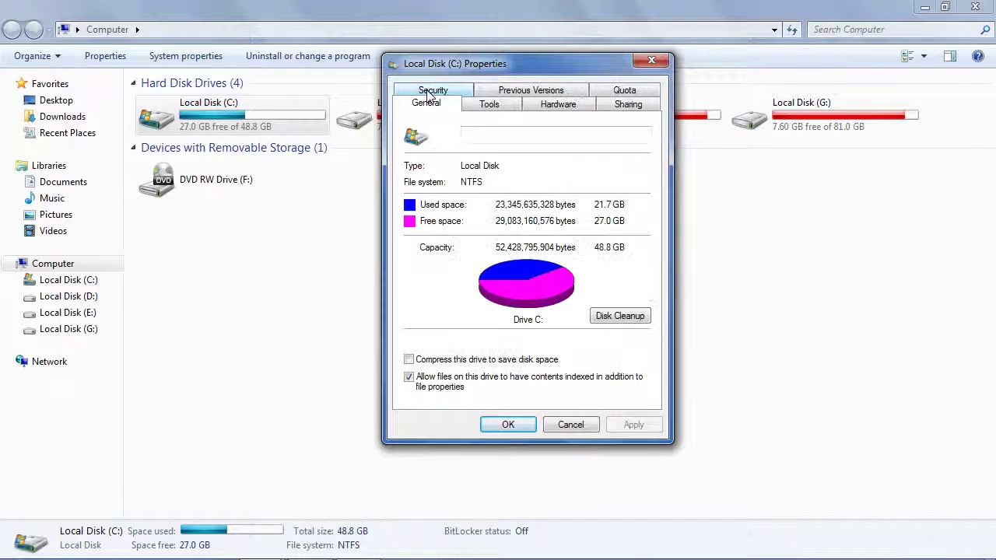
pyautogui.click(609, 319)
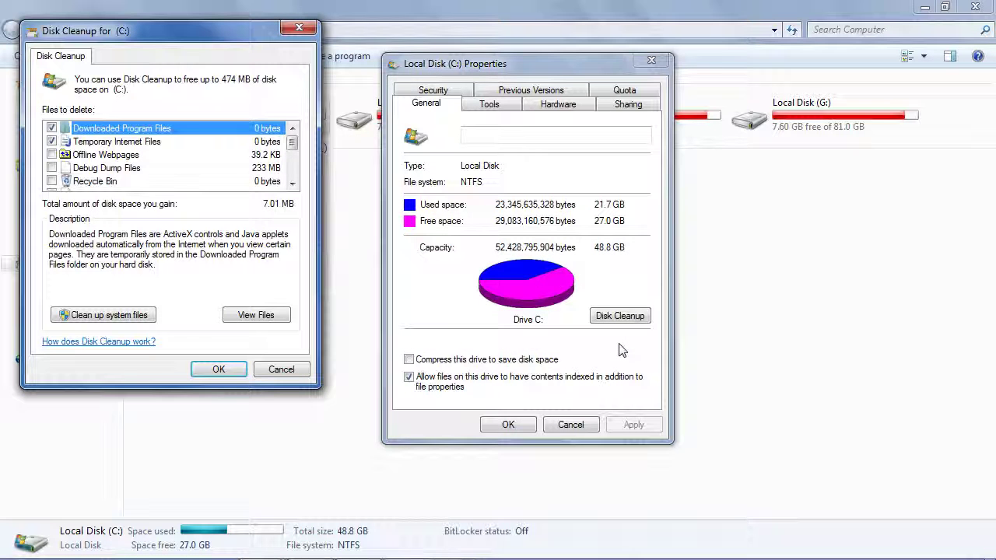
# - Mark Offline Webpages, Debug Dump Files and Recycle Bin for deletion in the Disk Cleanup of C:
pyautogui.moveTo(209, 29); pyautogui.dragTo(386, 68)
pyautogui.click(472, 215)
pyautogui.click(472, 216)
pyautogui.scroll(4, 469, 206)
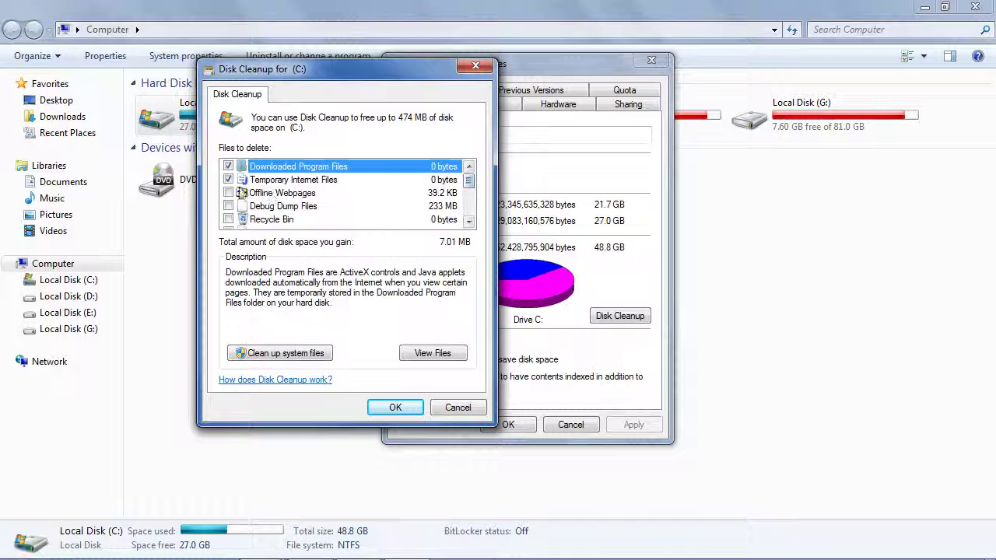
pyautogui.click(228, 193)
pyautogui.click(228, 206)
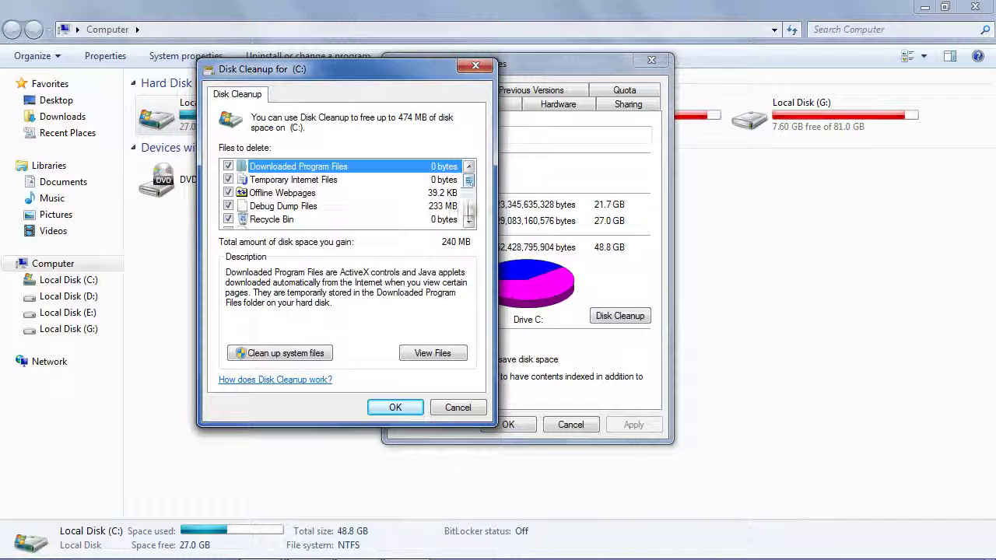
# - Include Setup Log Files and System error memory dump files in the cleanup of drive C:
pyautogui.click(469, 223)
pyautogui.click(469, 223)
pyautogui.click(228, 207)
pyautogui.click(228, 219)
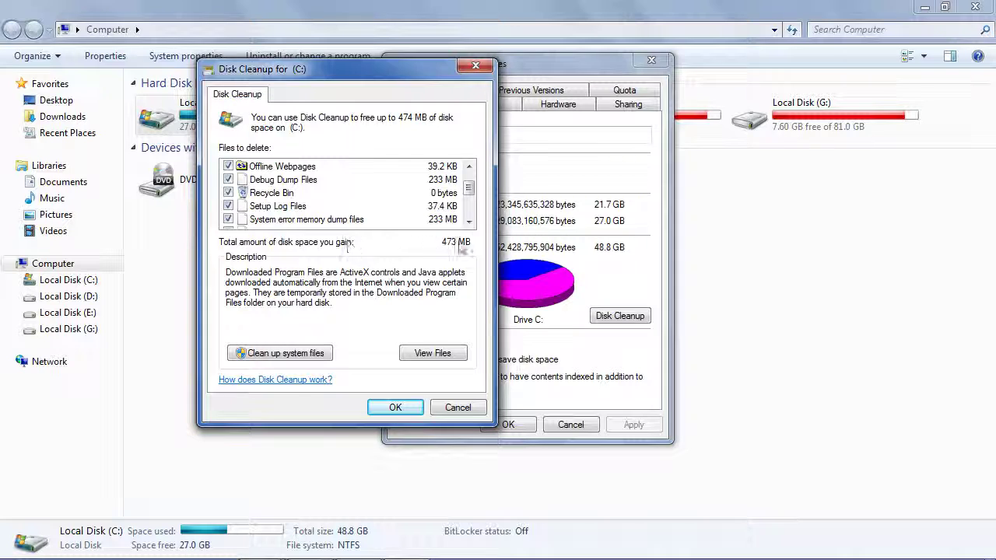
# - Include Temporary files and all per user and system, archived and queued Windows Error Reporting files in the C: cleanup
pyautogui.click(469, 222)
pyautogui.click(469, 222)
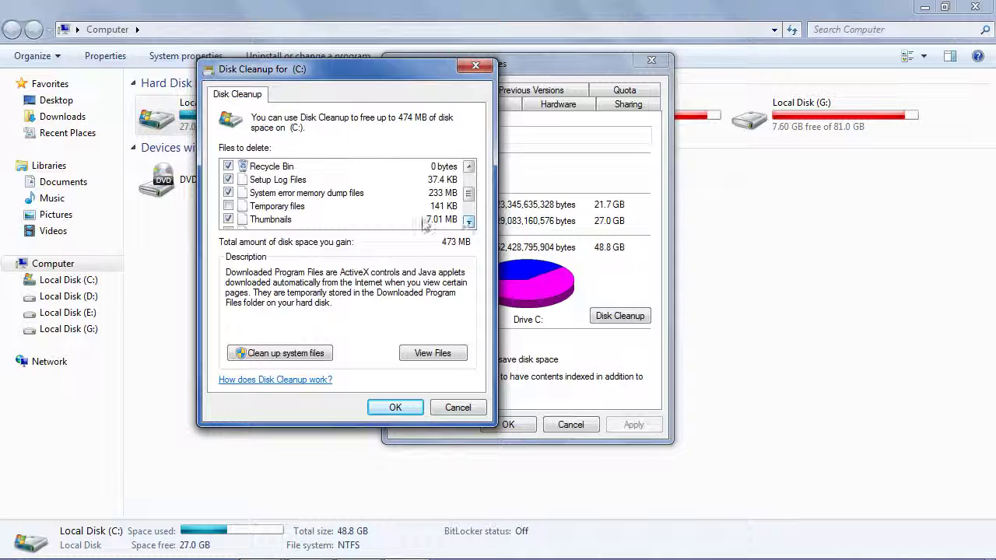
pyautogui.click(469, 223)
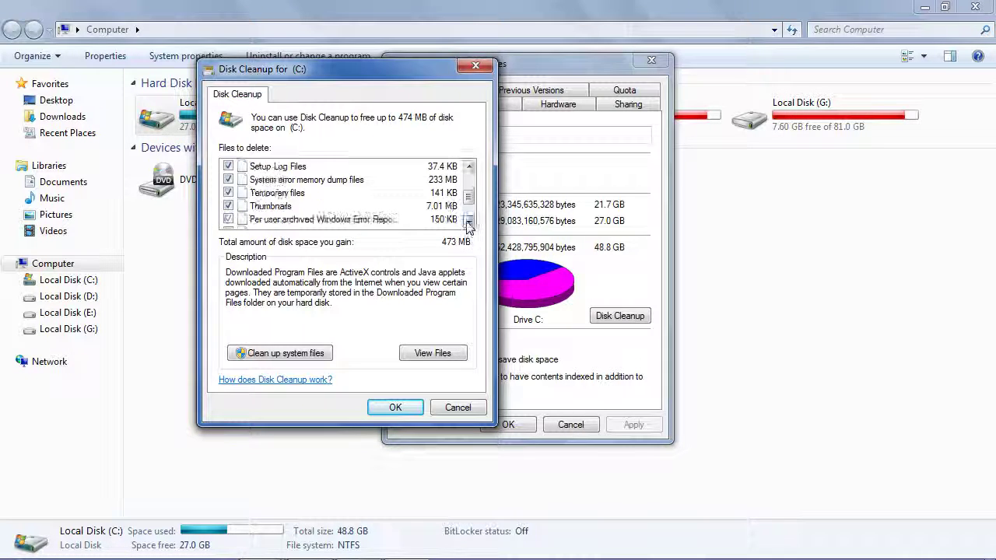
pyautogui.click(469, 222)
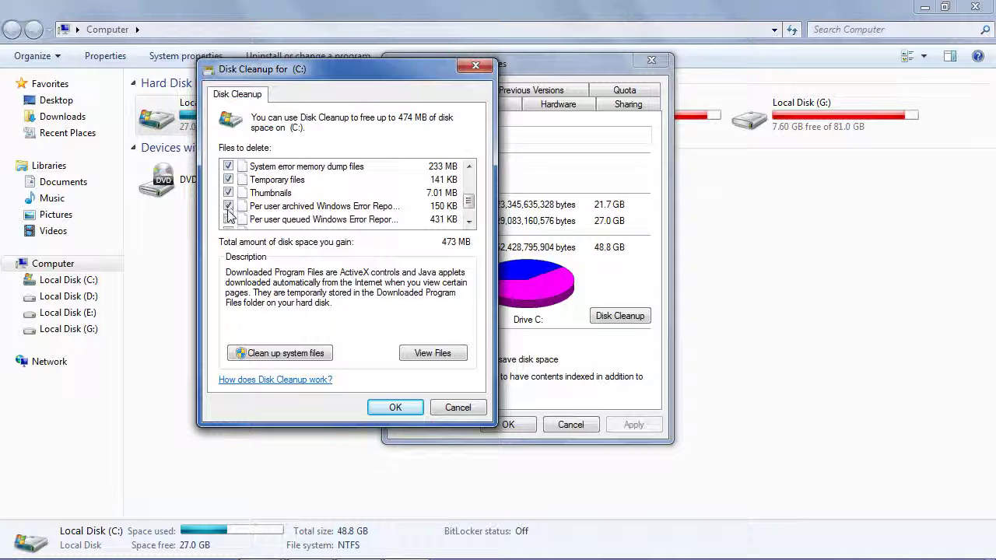
pyautogui.click(469, 223)
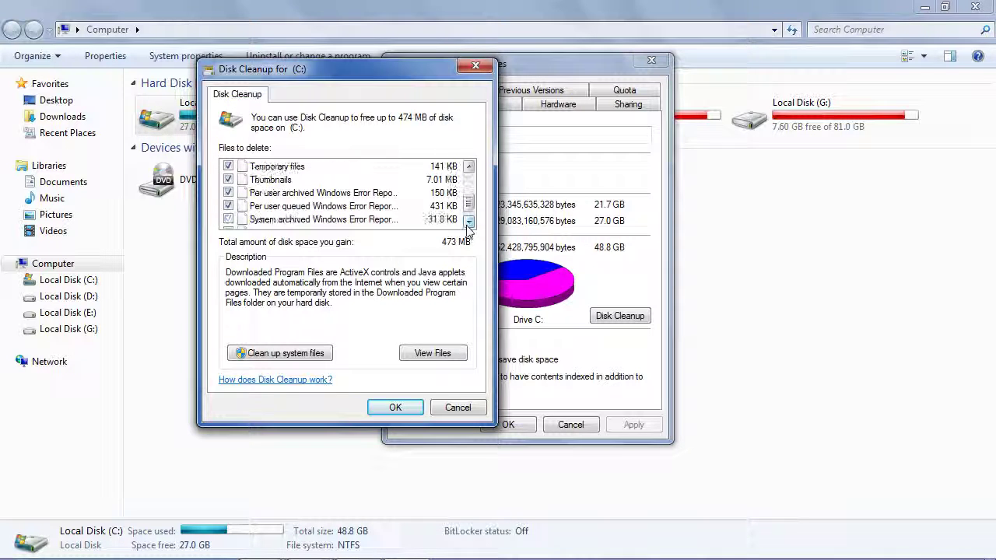
pyautogui.click(469, 222)
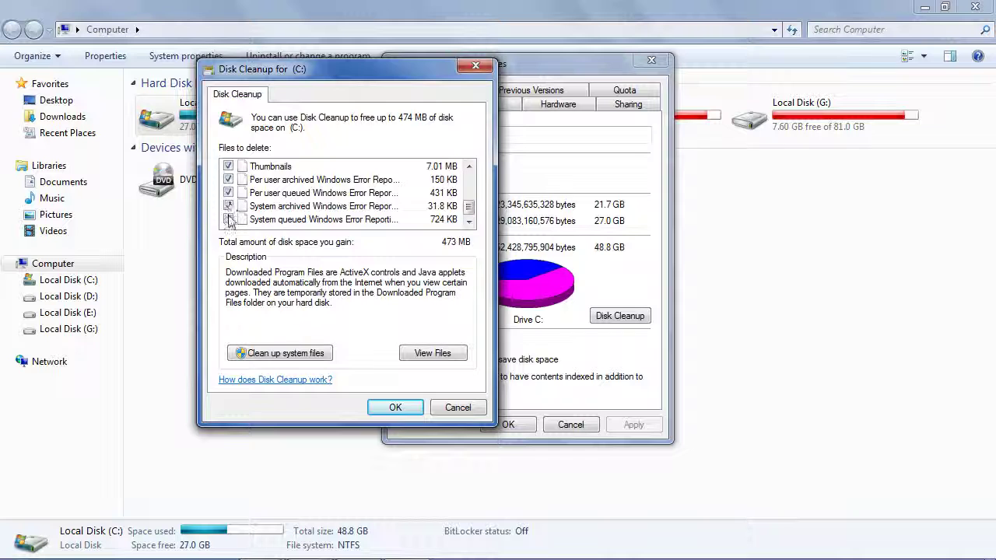
# - Review the selected file types, permanently delete them from drive C: and close the drive's properties
pyautogui.scroll(3, 470, 176)
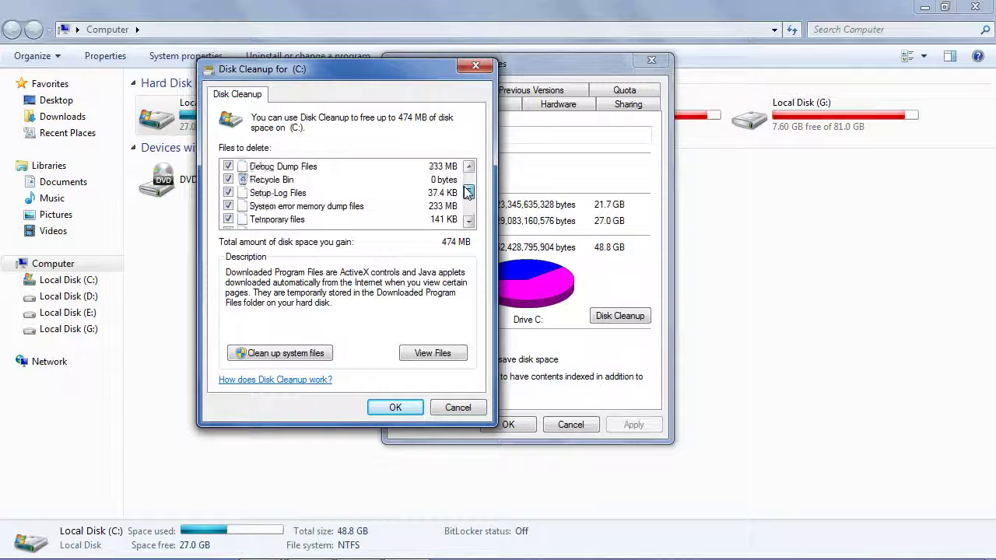
pyautogui.moveTo(470, 177); pyautogui.dragTo(468, 203)
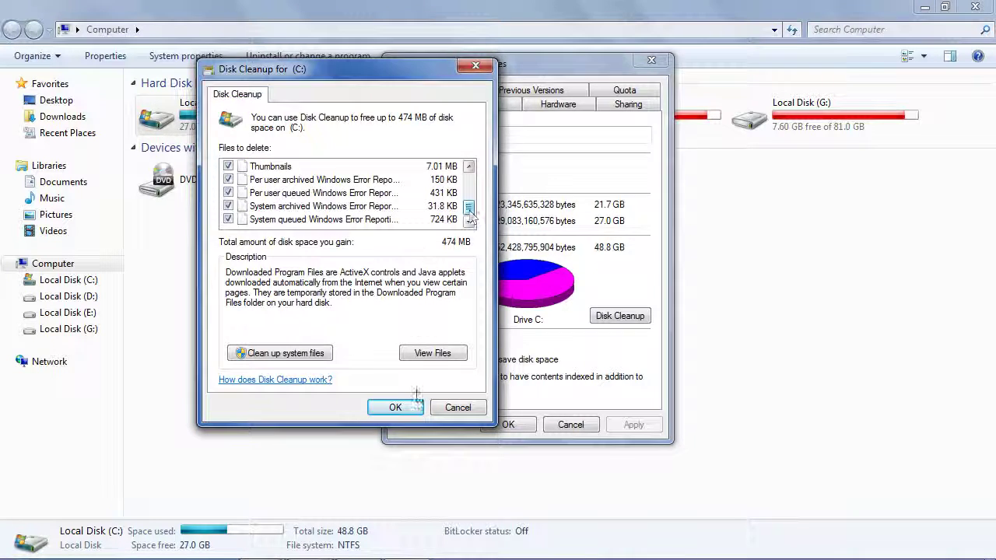
pyautogui.click(395, 409)
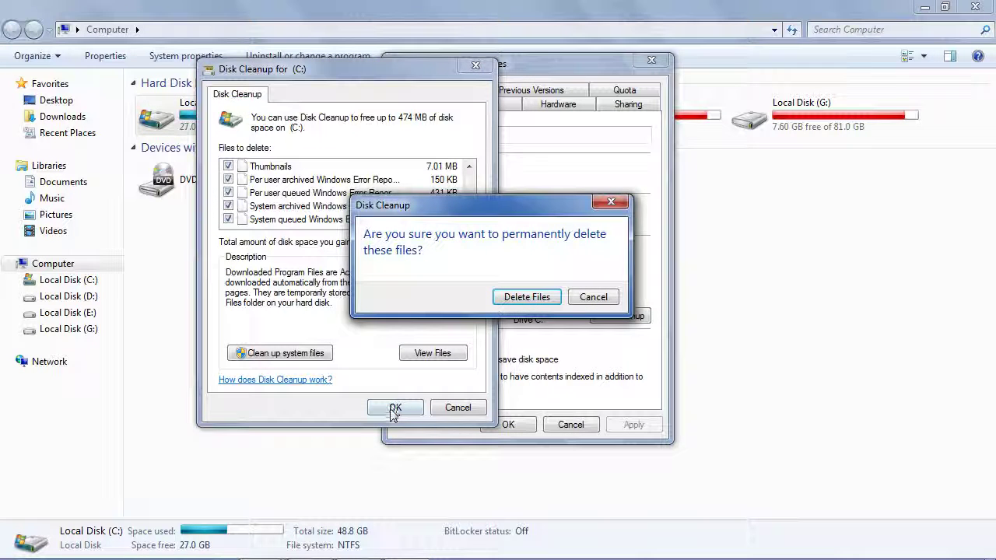
pyautogui.click(528, 298)
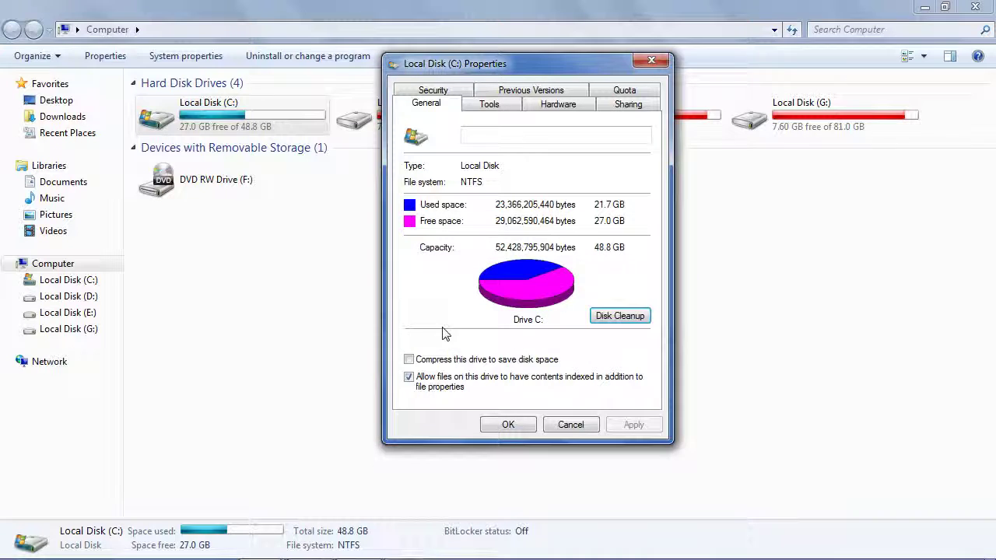
pyautogui.click(510, 424)
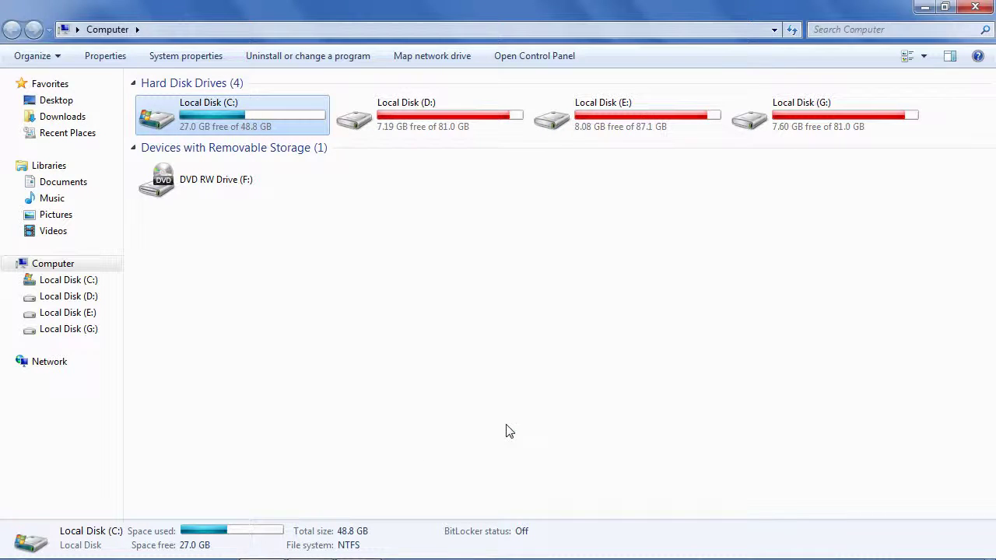
# - Run Disk Cleanup on Local Disk (D:) with Recycle Bin selected, confirm the deletion and close the drive's properties
pyautogui.click(443, 111)
pyautogui.rightClick(444, 110)
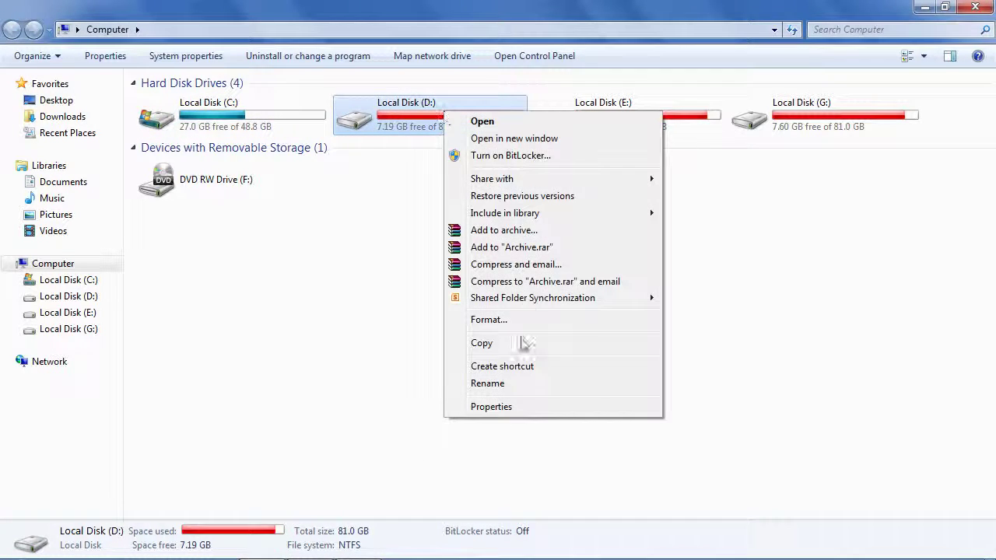
pyautogui.click(493, 411)
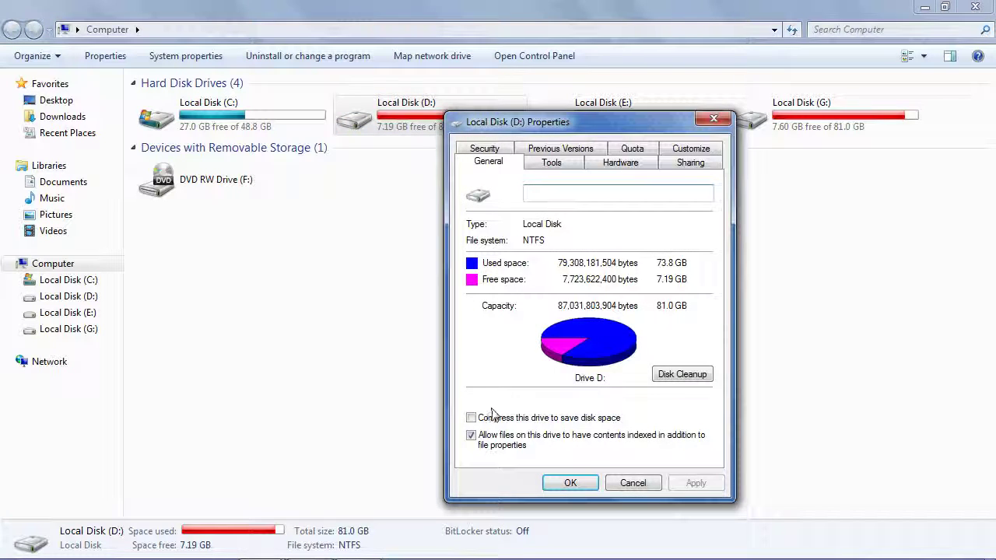
pyautogui.click(673, 379)
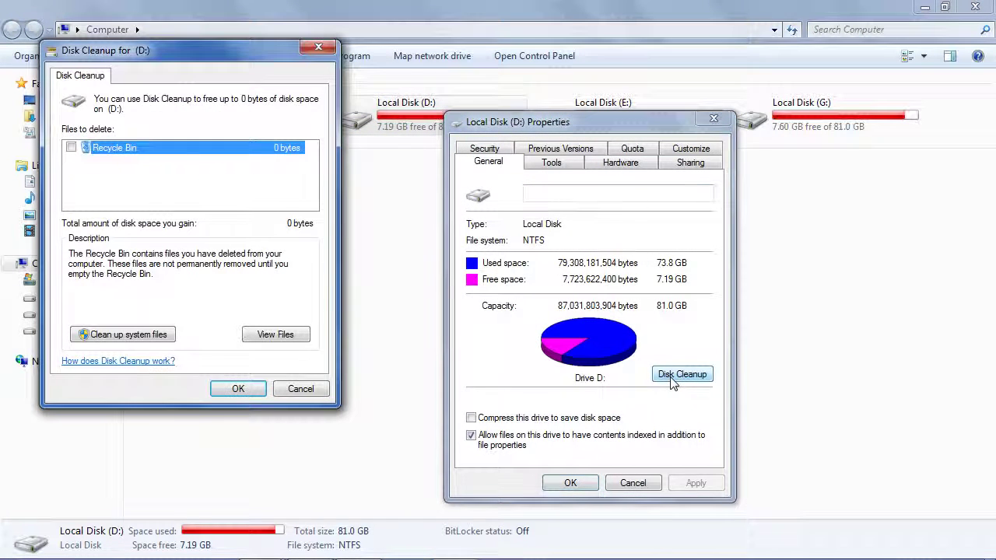
pyautogui.click(76, 149)
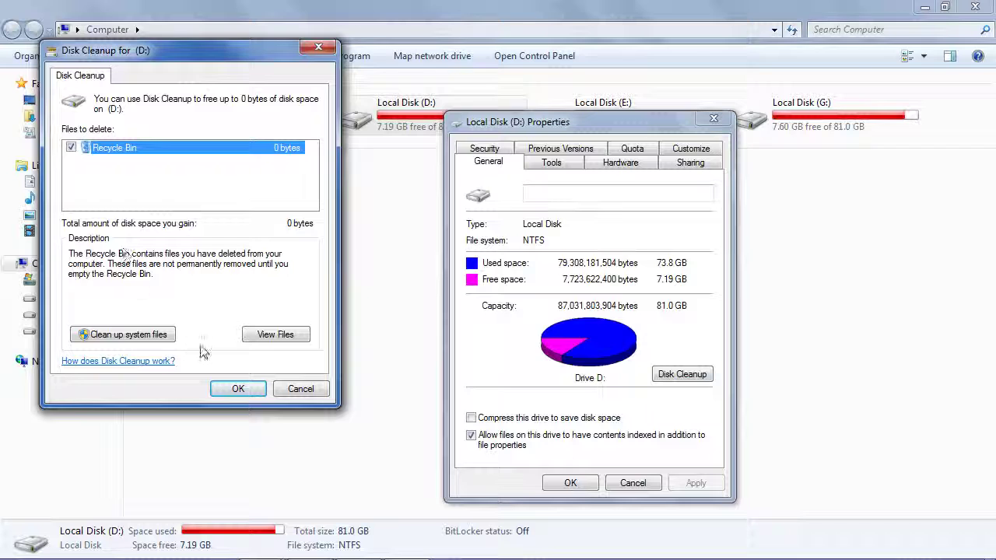
pyautogui.click(227, 391)
pyautogui.click(521, 299)
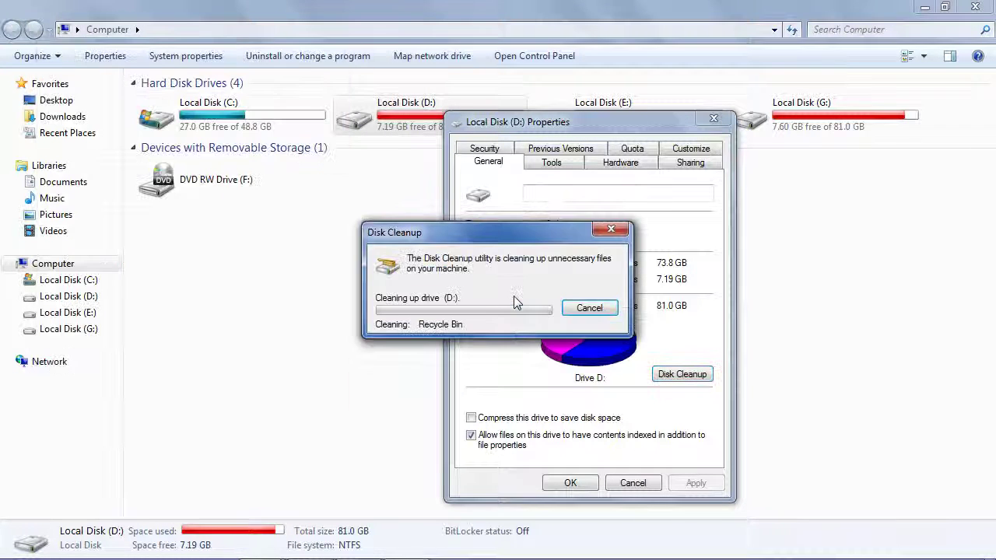
pyautogui.click(571, 482)
# - Run Disk Cleanup on Local Disk (E:) with Recycle Bin selected, confirm the deletion and close the drive's properties
pyautogui.rightClick(597, 127)
pyautogui.click(622, 419)
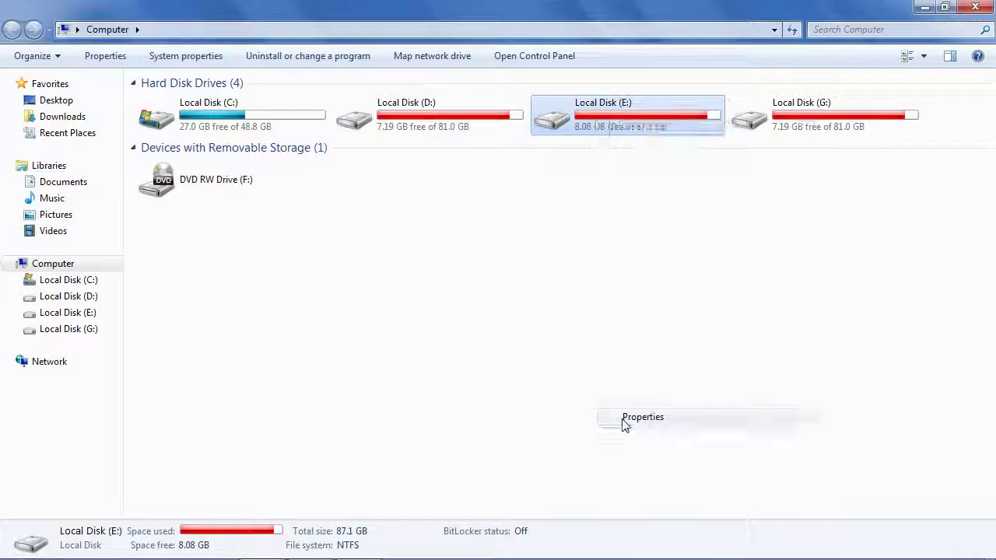
pyautogui.click(834, 384)
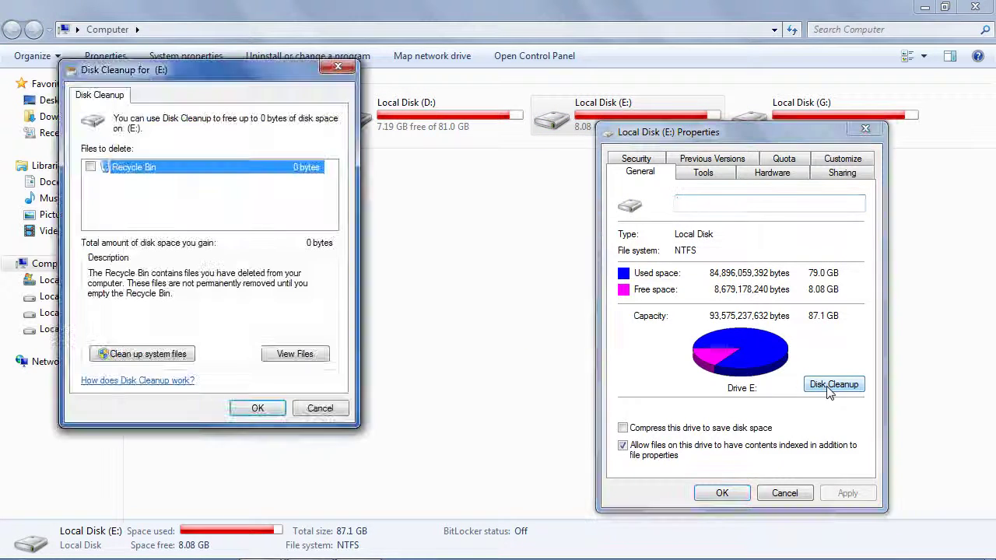
pyautogui.click(91, 166)
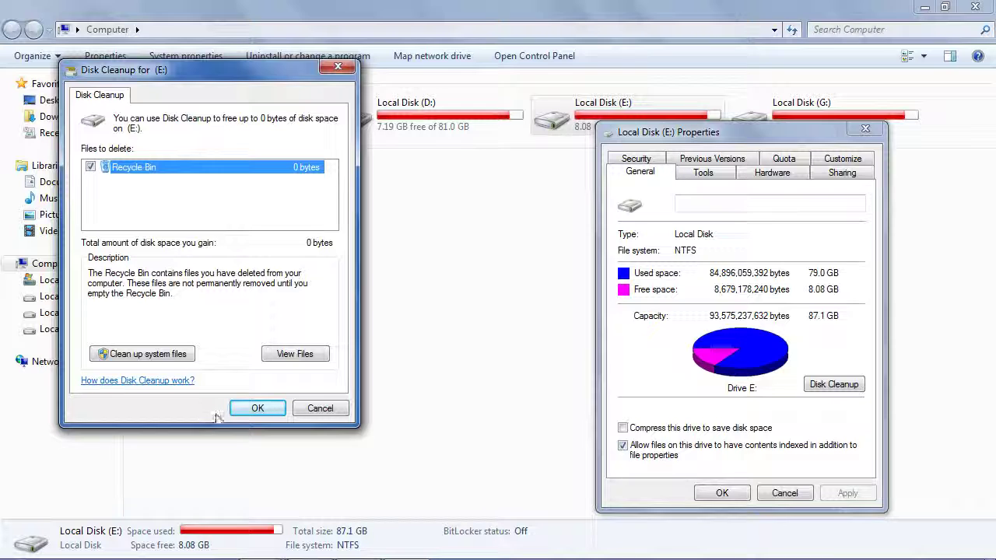
pyautogui.click(257, 409)
pyautogui.click(510, 299)
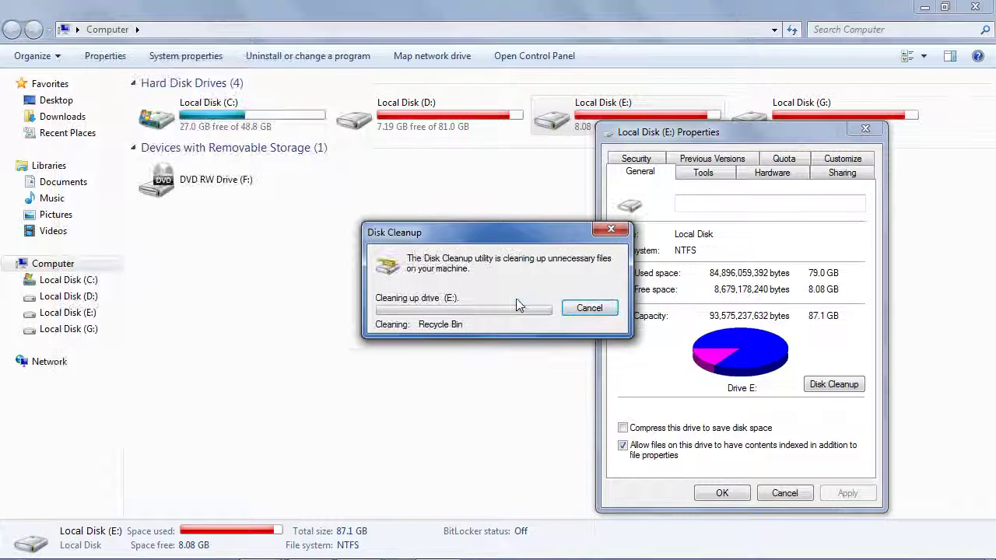
pyautogui.click(724, 492)
# - Run Disk Cleanup on Local Disk (G:) with Recycle Bin selected, permanently delete the files and close the drive's properties
pyautogui.click(805, 116)
pyautogui.rightClick(804, 116)
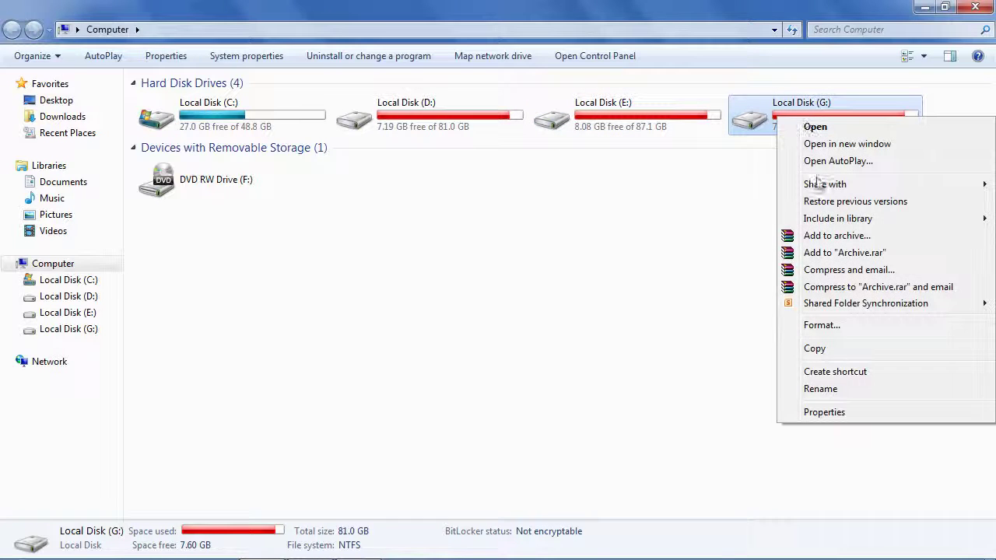
pyautogui.click(818, 411)
pyautogui.moveTo(868, 128); pyautogui.dragTo(474, 102)
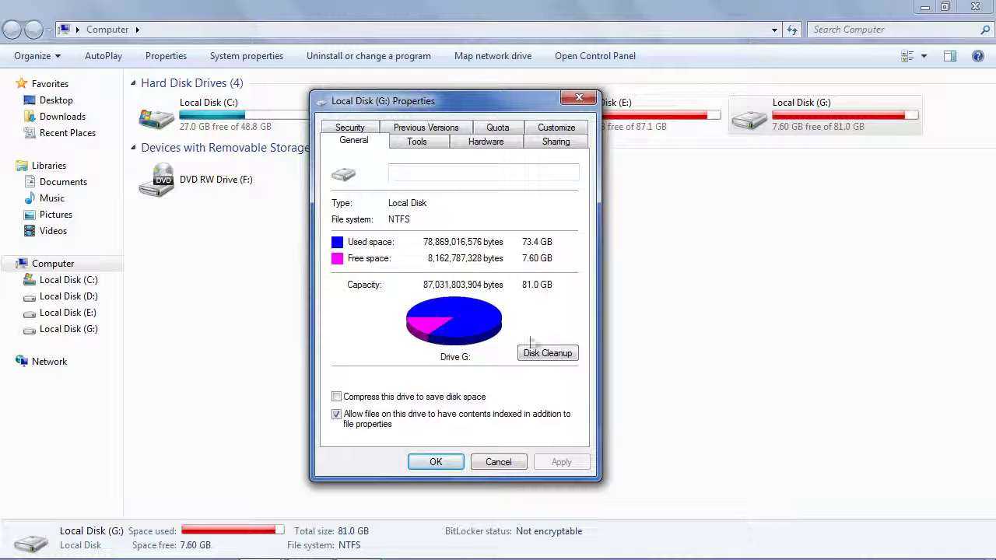
pyautogui.click(539, 355)
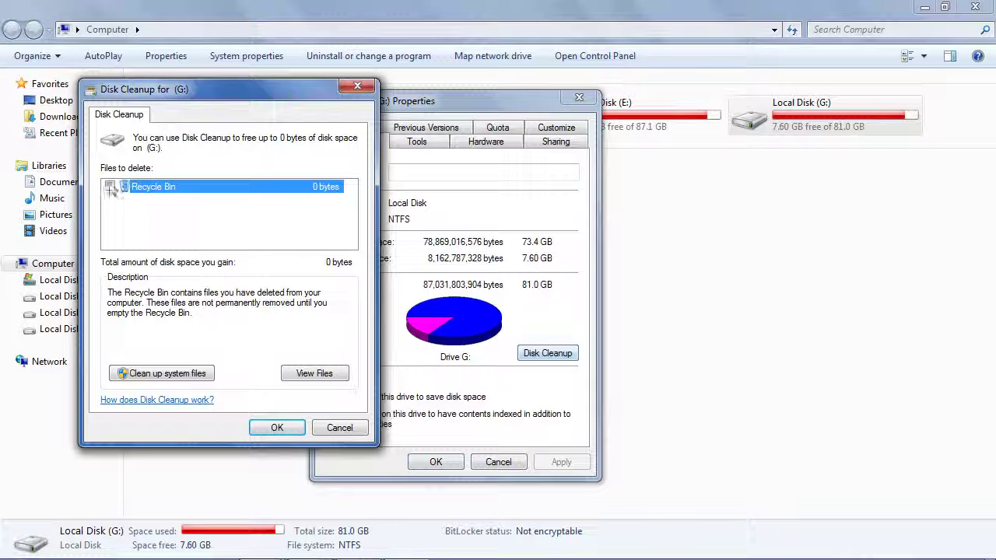
pyautogui.click(272, 428)
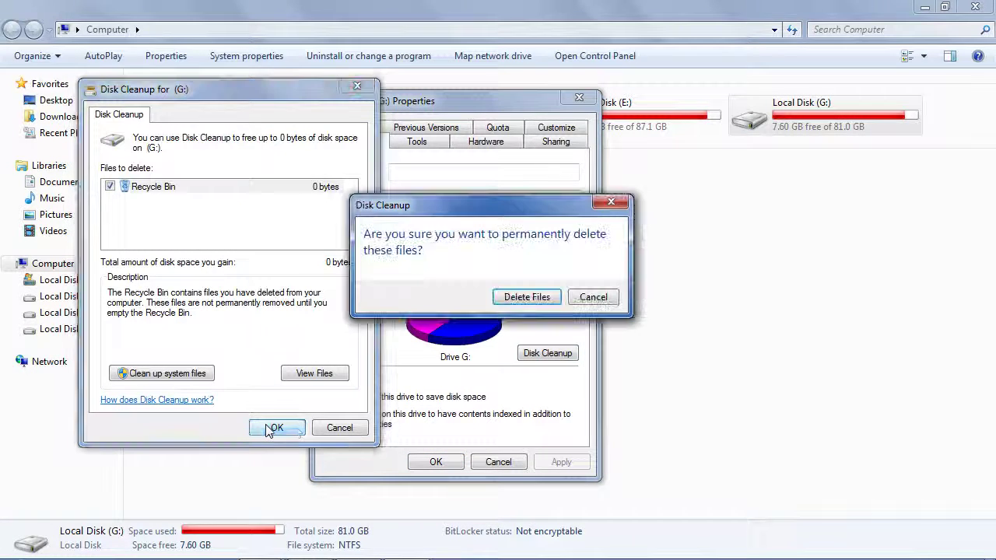
pyautogui.click(526, 296)
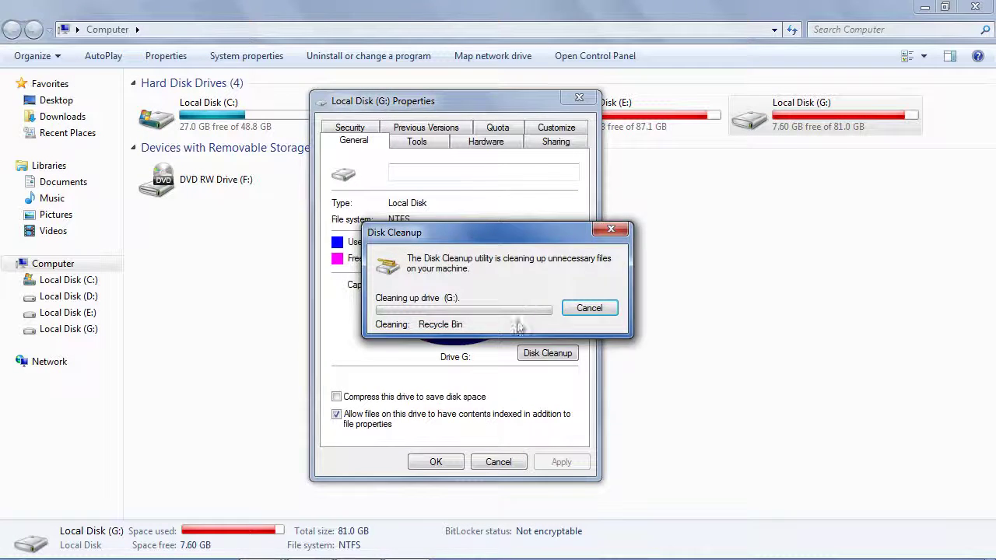
pyautogui.click(437, 463)
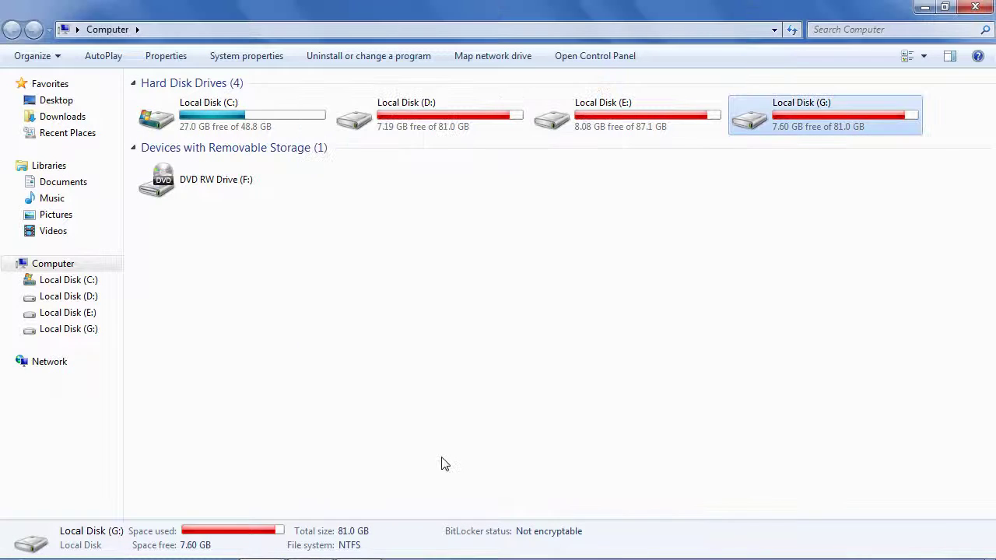
# - Close the Computer window and refresh the desktop
pyautogui.click(965, 10)
pyautogui.rightClick(391, 94)
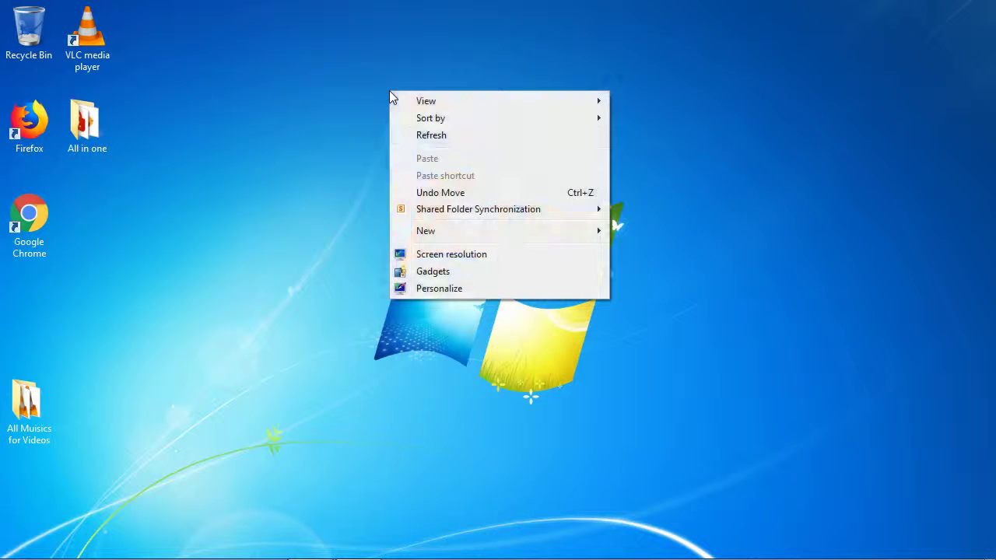
pyautogui.click(414, 134)
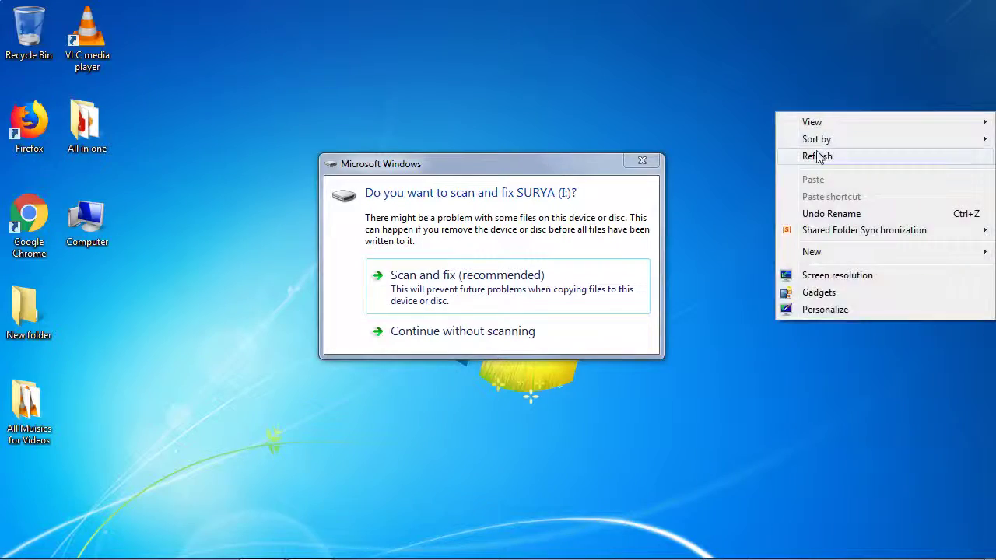
# - Refresh the desktop, continue without scanning removable drive (I:) and dismiss its AutoPlay window
pyautogui.click(818, 156)
pyautogui.moveTo(529, 170); pyautogui.dragTo(563, 81)
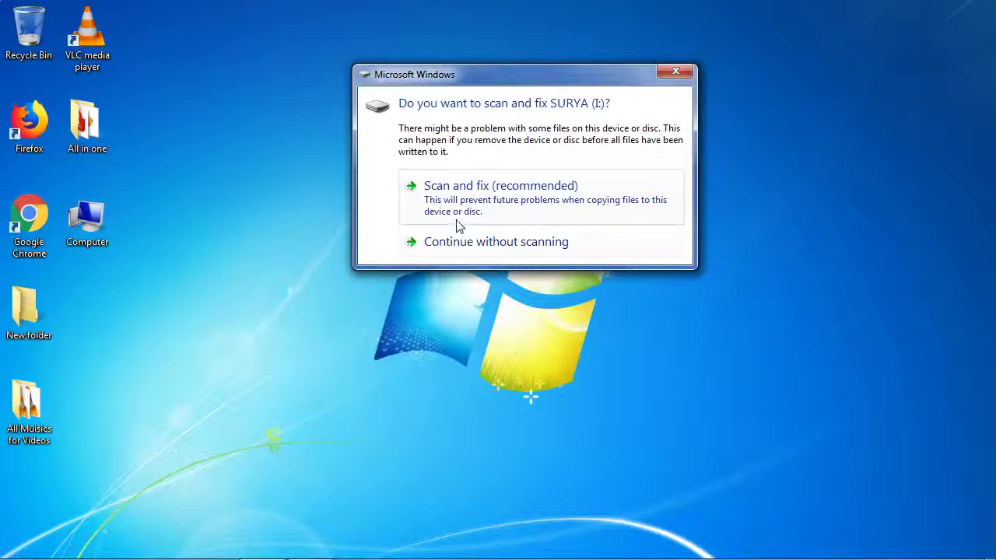
pyautogui.click(487, 246)
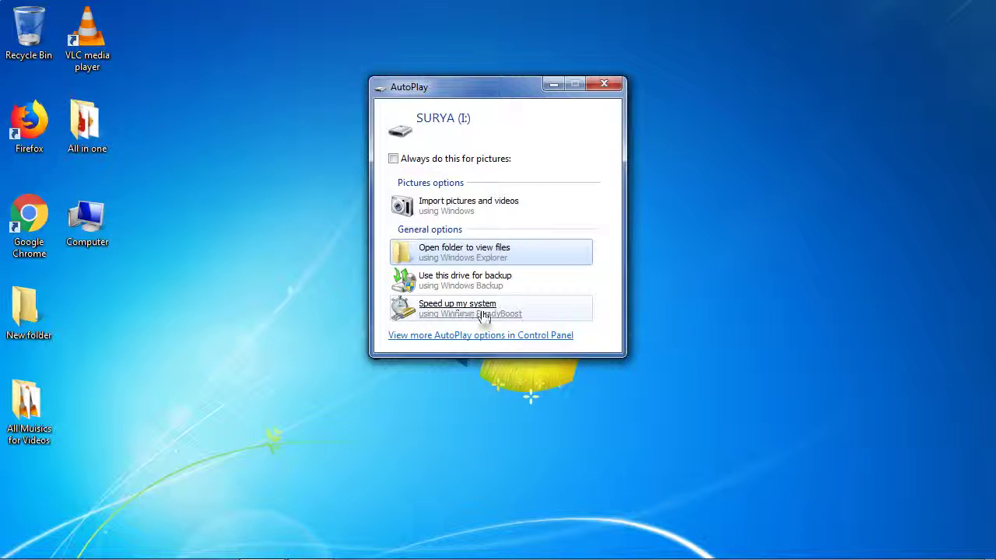
pyautogui.click(604, 84)
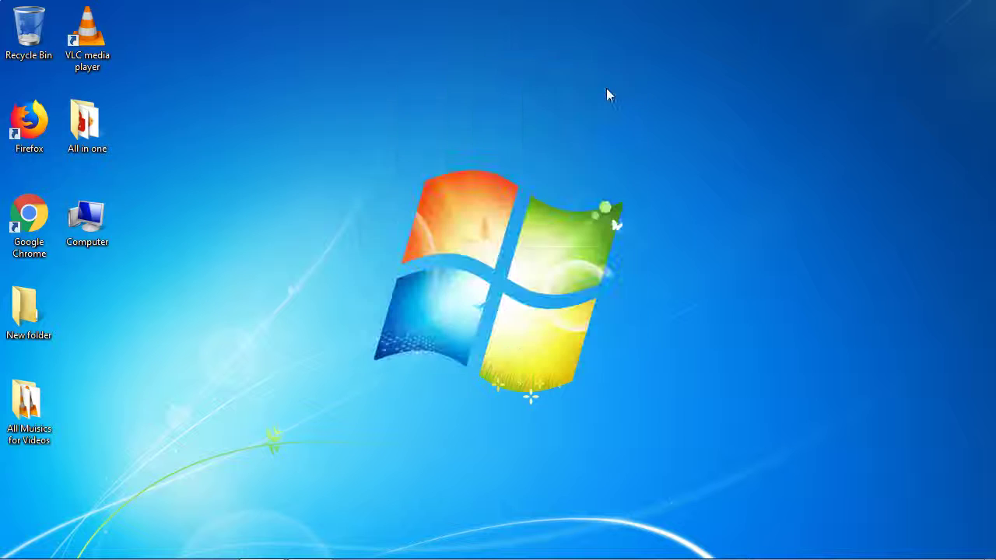
# - Open the properties of removable drive (I:) from Computer and close the Computer window behind them
pyautogui.click(20, 545)
pyautogui.click(250, 346)
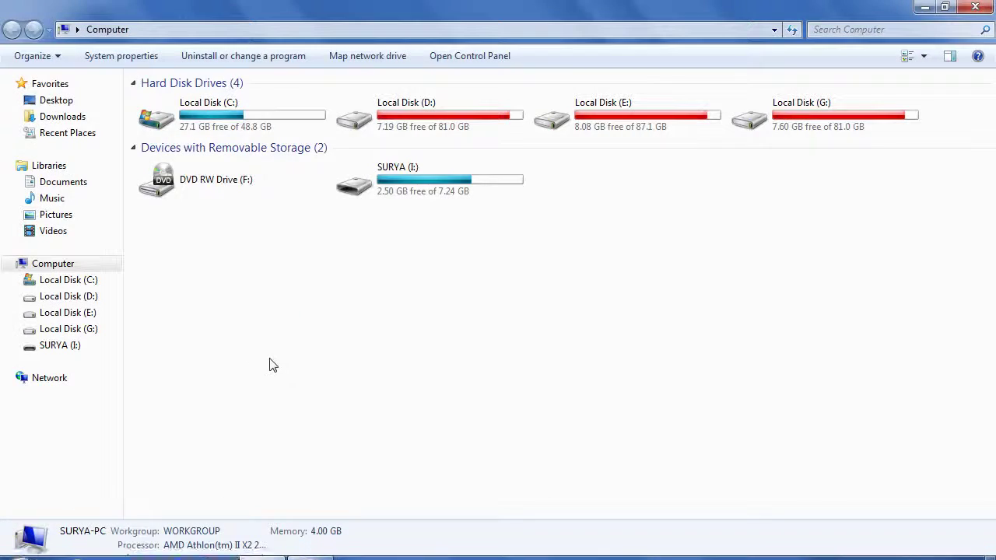
pyautogui.click(425, 182)
pyautogui.rightClick(426, 181)
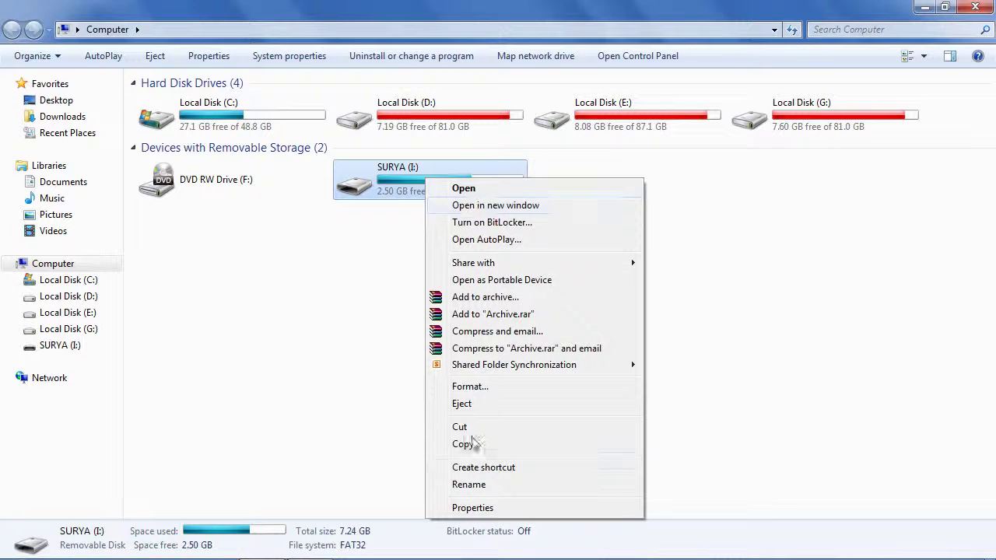
pyautogui.click(467, 509)
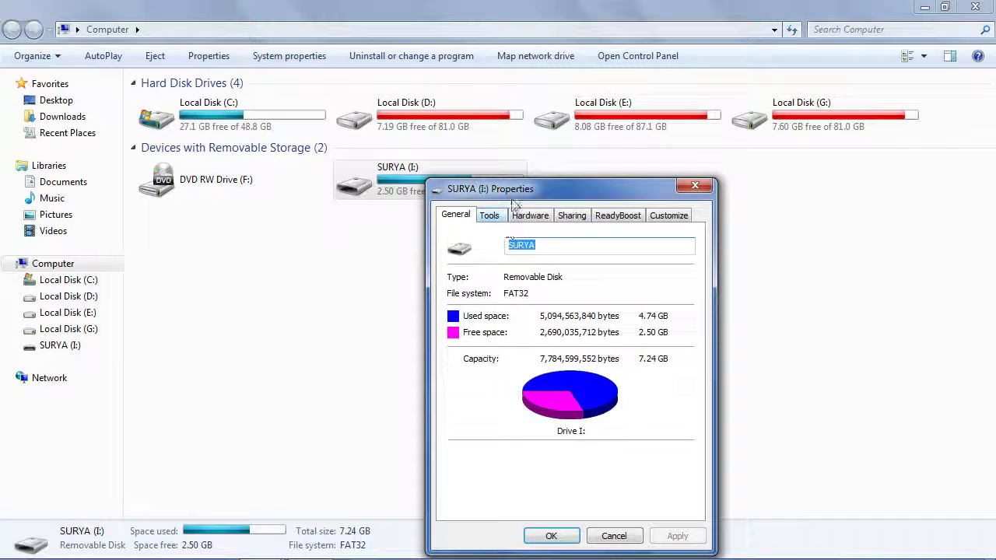
pyautogui.click(975, 6)
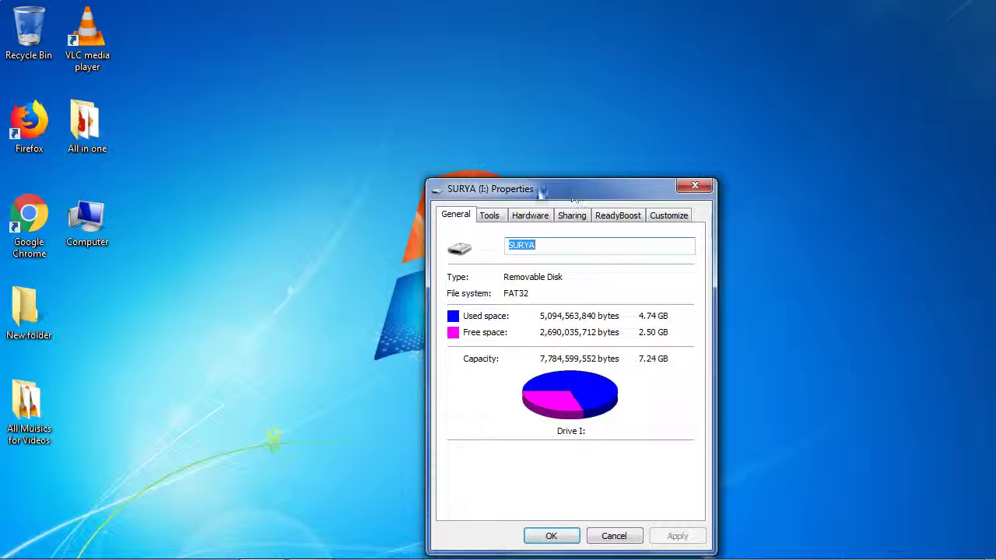
pyautogui.moveTo(531, 199); pyautogui.dragTo(485, 70)
pyautogui.click(766, 158)
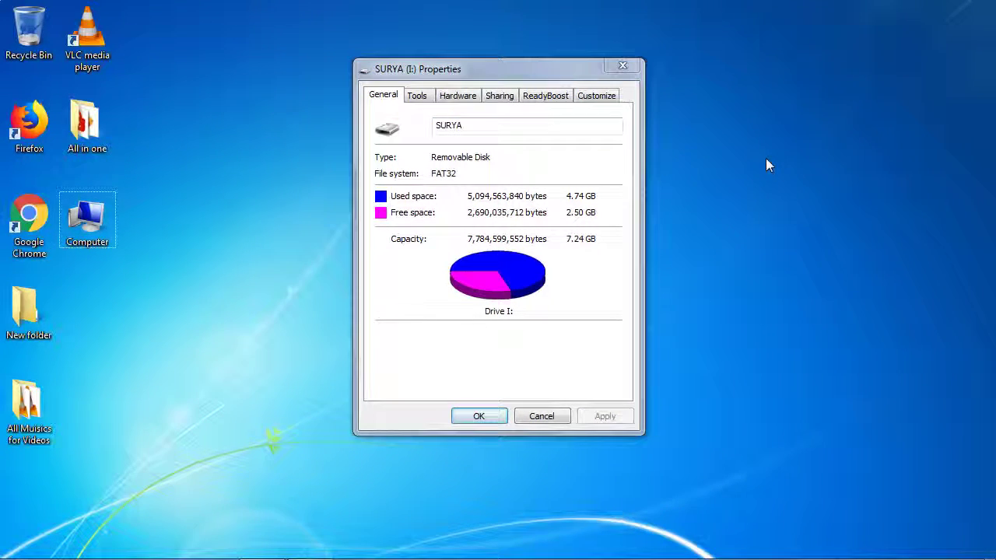
# - In the removable drive's ReadyBoost settings, try Dedicate this device to ReadyBoost, then choose Use this device with 2560 MB reserved
pyautogui.click(547, 98)
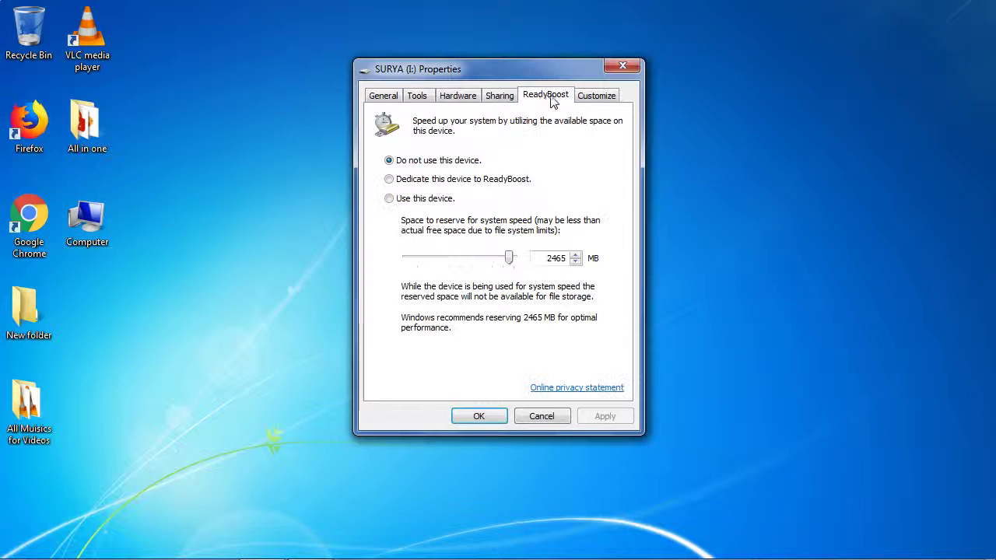
pyautogui.click(405, 162)
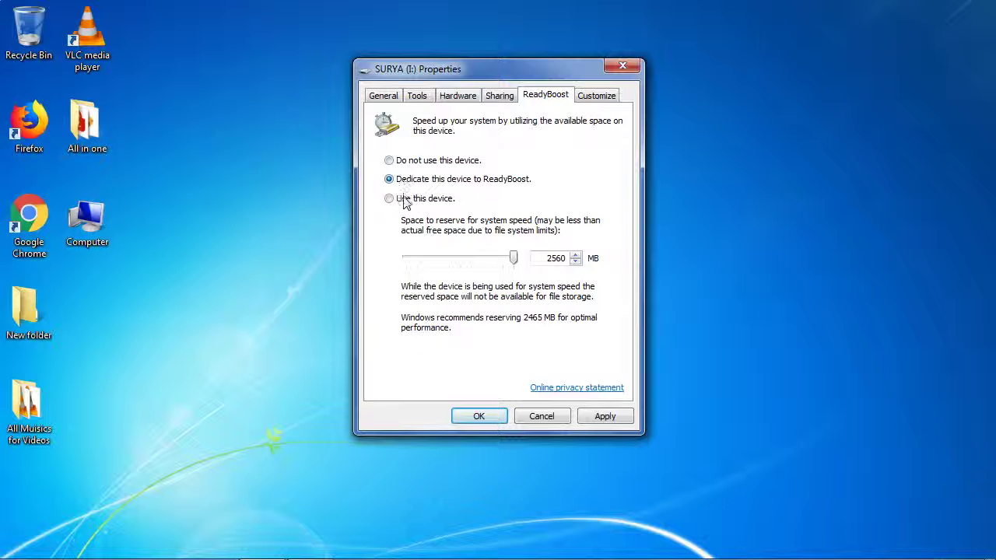
pyautogui.click(401, 164)
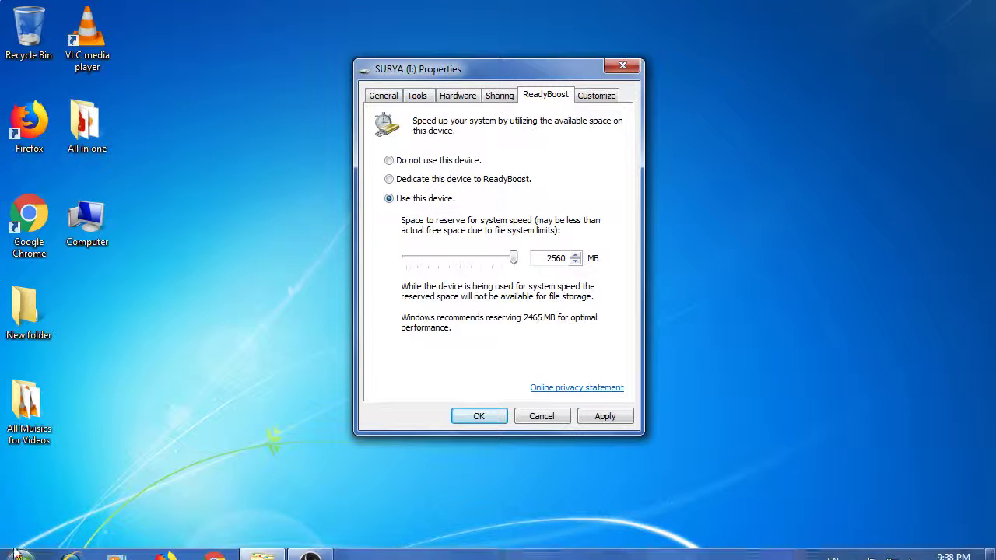
# - Check the free space of removable drive (I:) in Computer and close that window
pyautogui.click(21, 545)
pyautogui.click(235, 349)
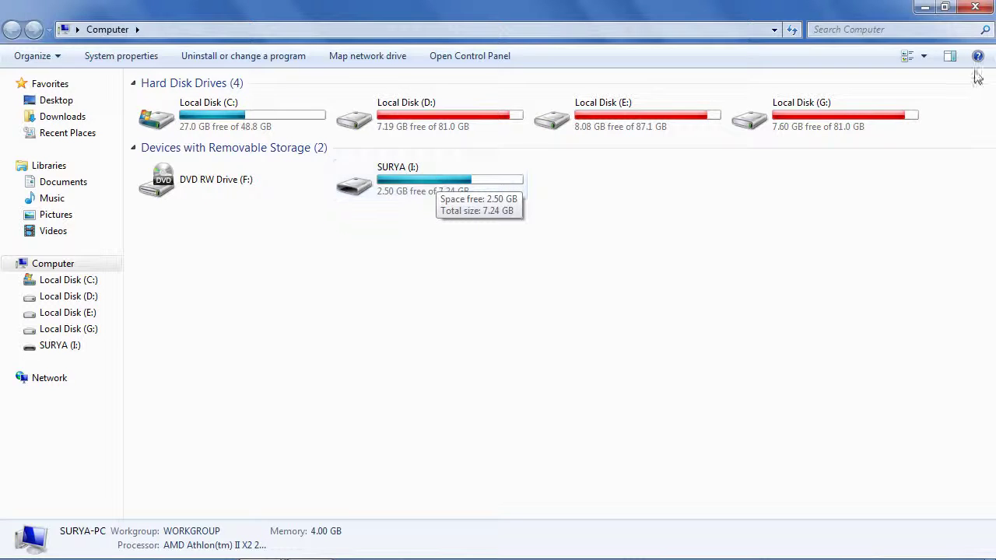
pyautogui.click(970, 9)
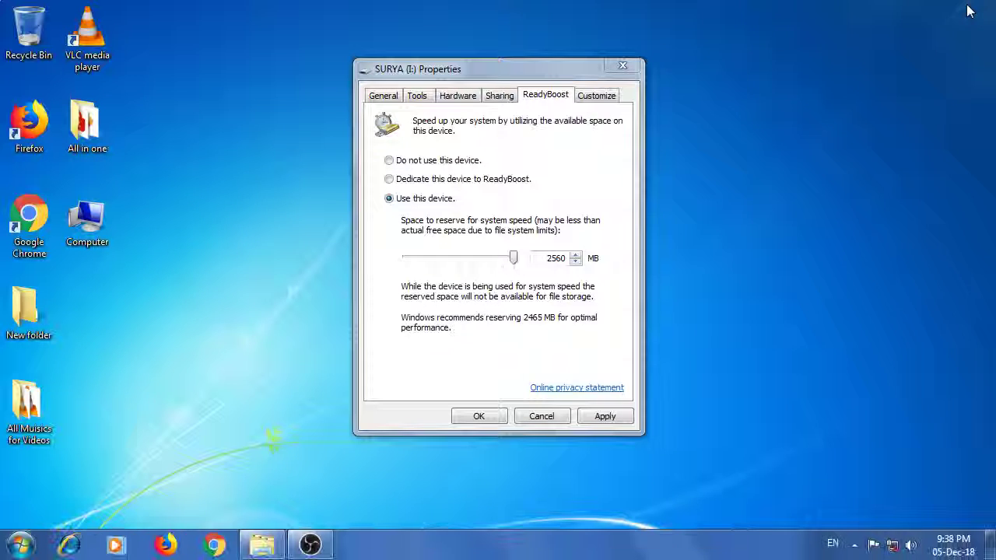
# - Apply Use this device for ReadyBoost with 2560 MB reserved and close the drive's properties
pyautogui.click(399, 204)
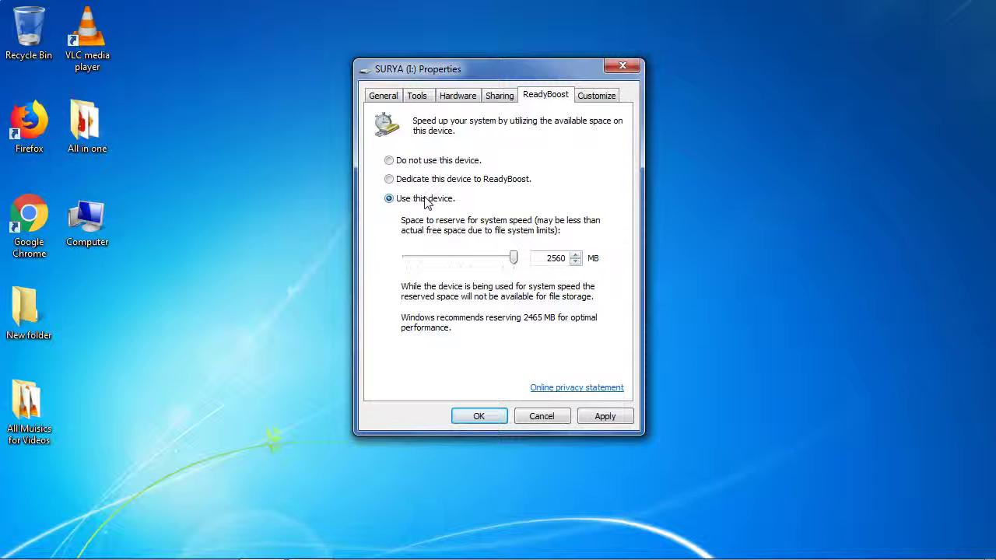
pyautogui.click(604, 417)
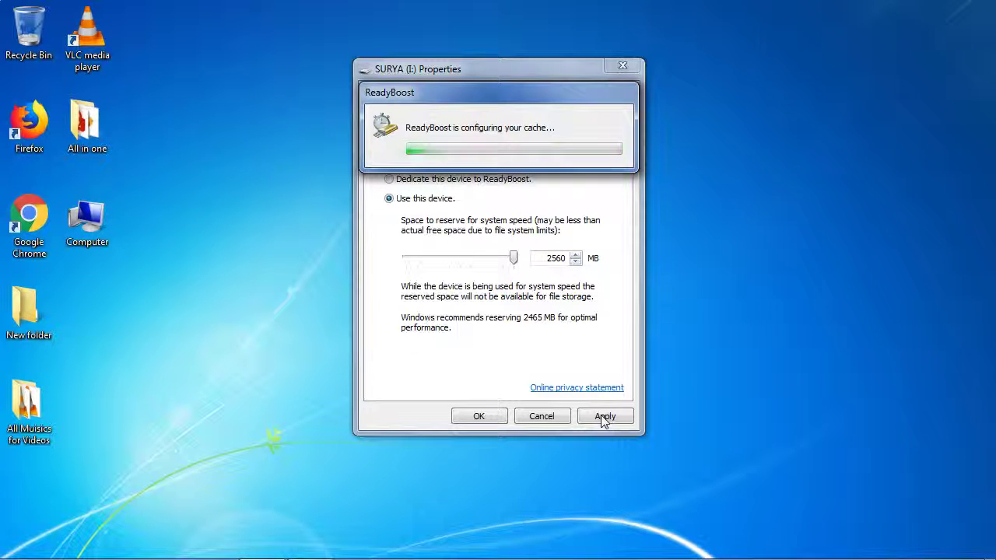
pyautogui.click(479, 416)
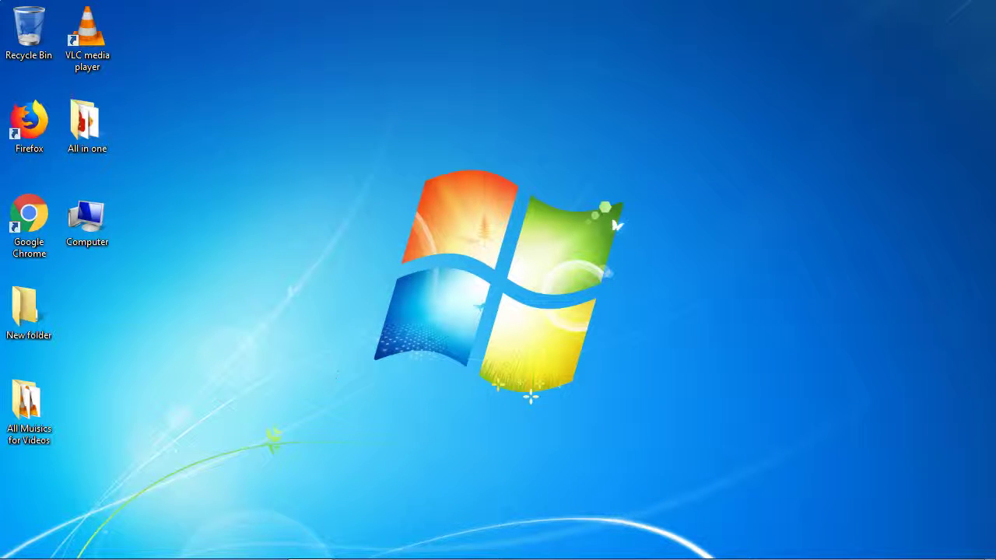
# - Browse the contents of removable drive (I:) to check for the ReadyBoost cache file, and close the Explorer window
pyautogui.click(22, 548)
pyautogui.click(233, 344)
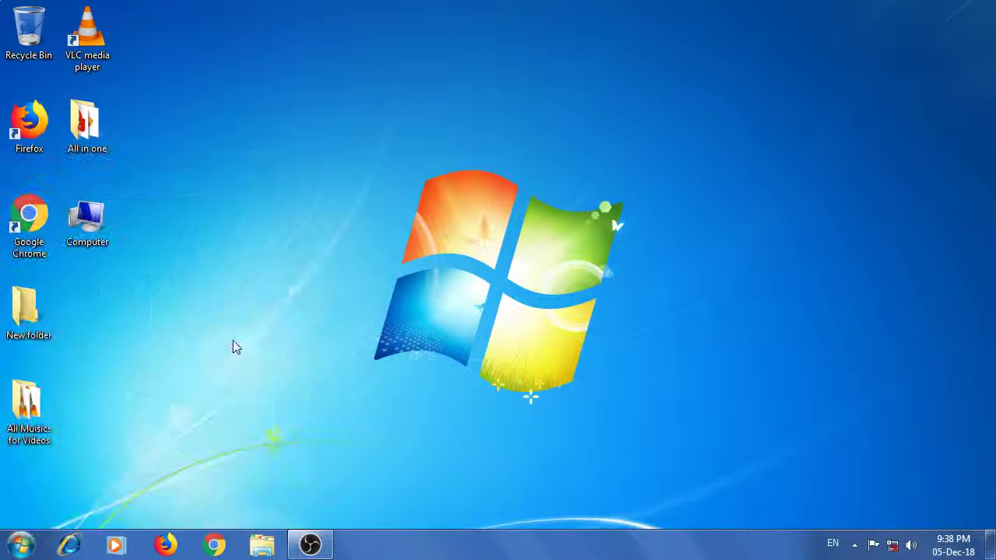
pyautogui.click(58, 117)
pyautogui.click(69, 86)
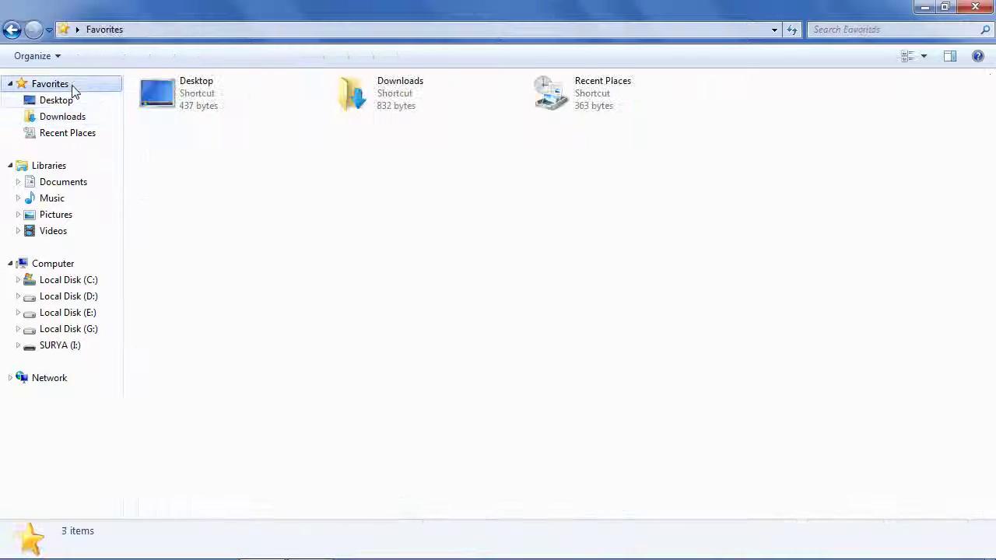
pyautogui.click(54, 101)
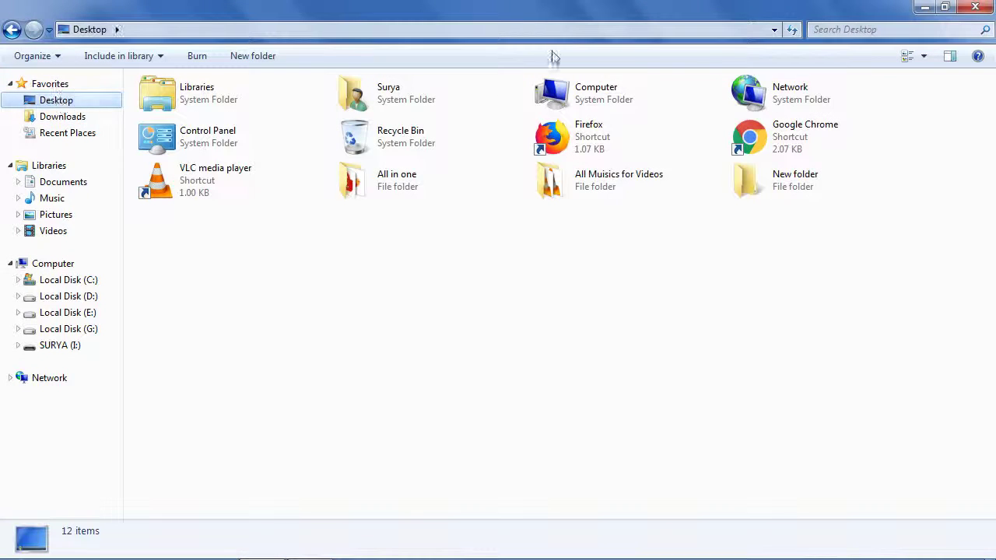
pyautogui.click(49, 332)
pyautogui.click(48, 348)
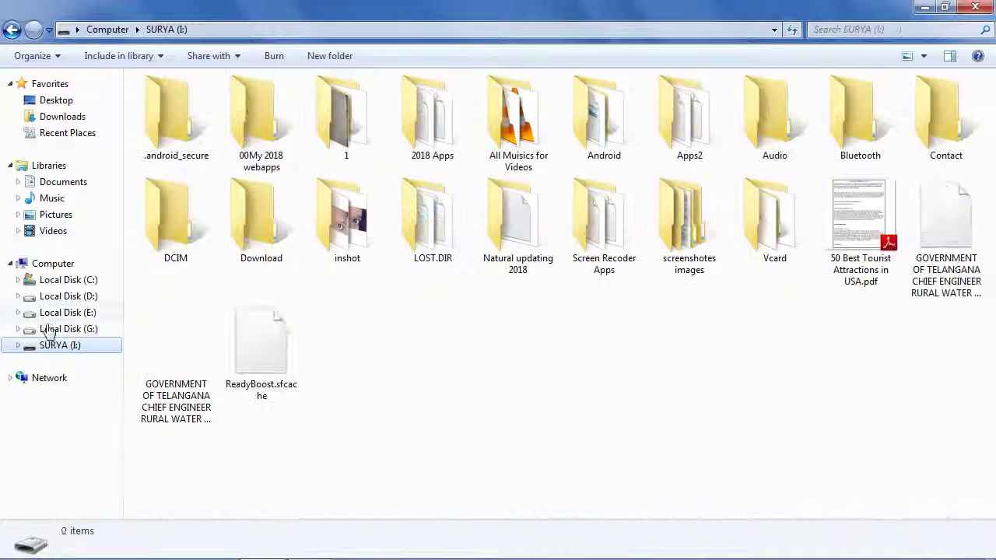
pyautogui.click(56, 105)
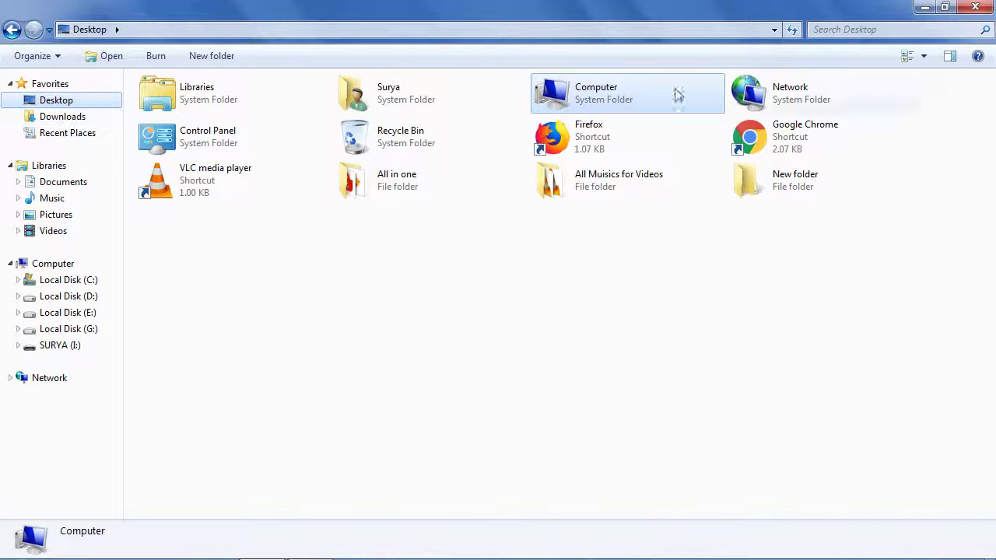
pyautogui.click(974, 7)
# - Refresh the desktop and open the ReadyBoost settings in the properties of removable drive (I:) from Computer
pyautogui.rightClick(492, 104)
pyautogui.click(533, 147)
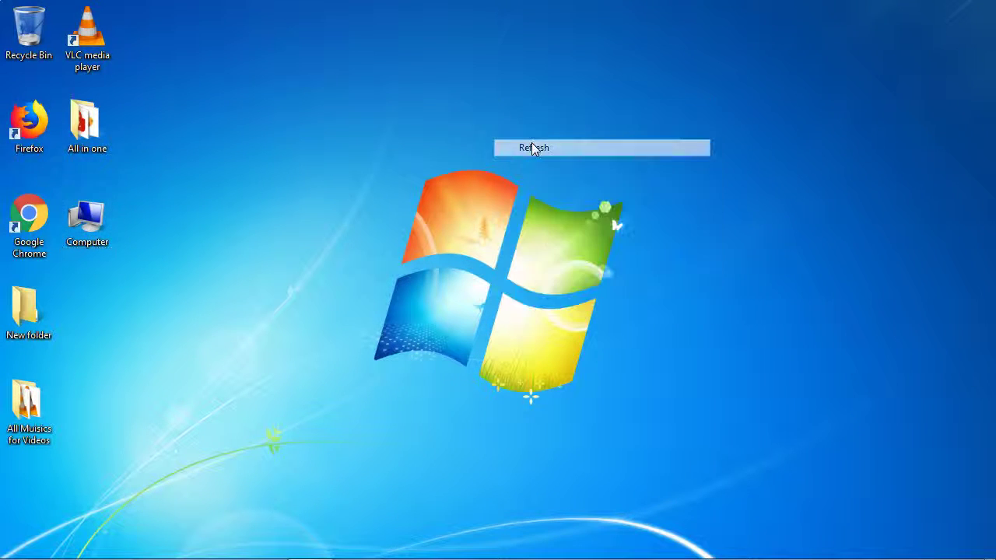
pyautogui.click(12, 551)
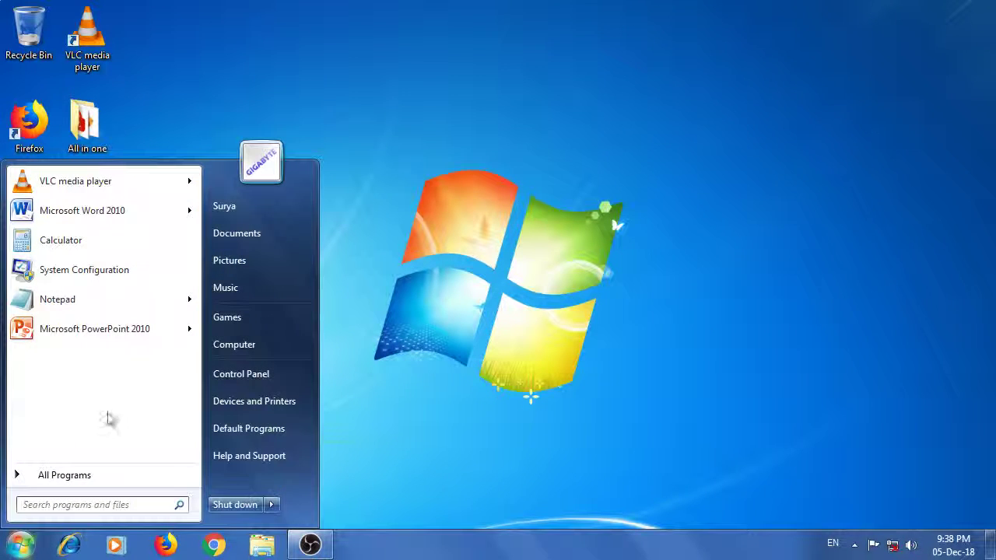
pyautogui.click(257, 346)
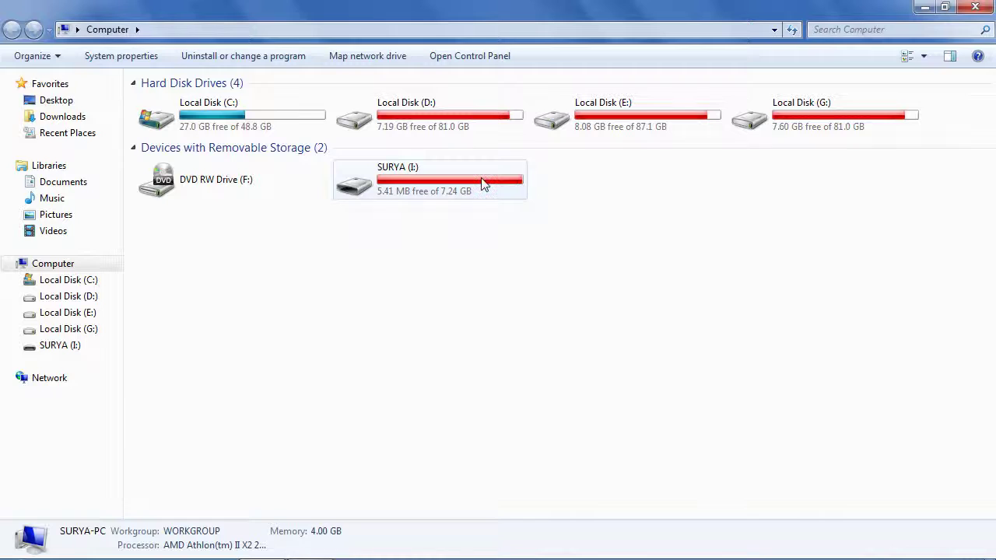
pyautogui.rightClick(481, 183)
pyautogui.rightClick(456, 184)
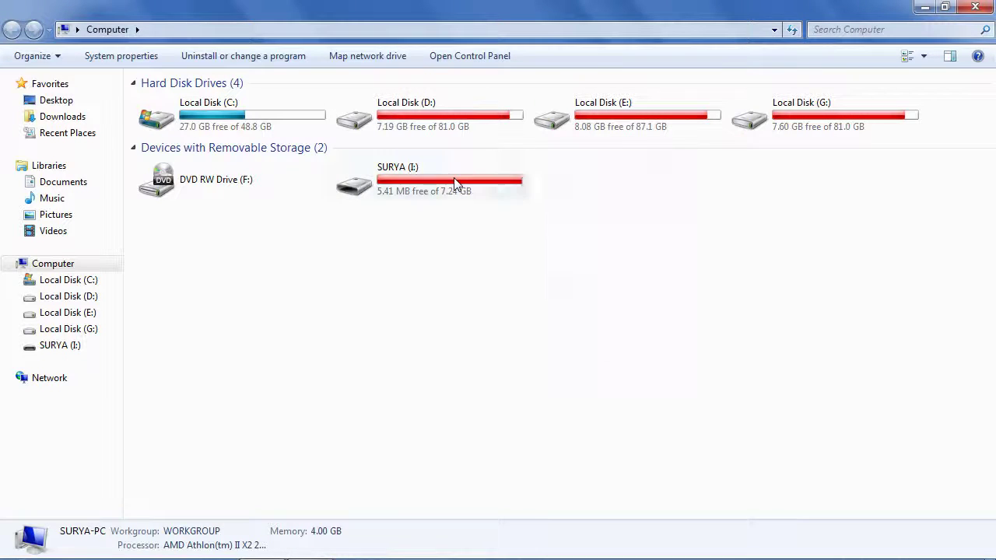
pyautogui.click(438, 179)
pyautogui.rightClick(438, 177)
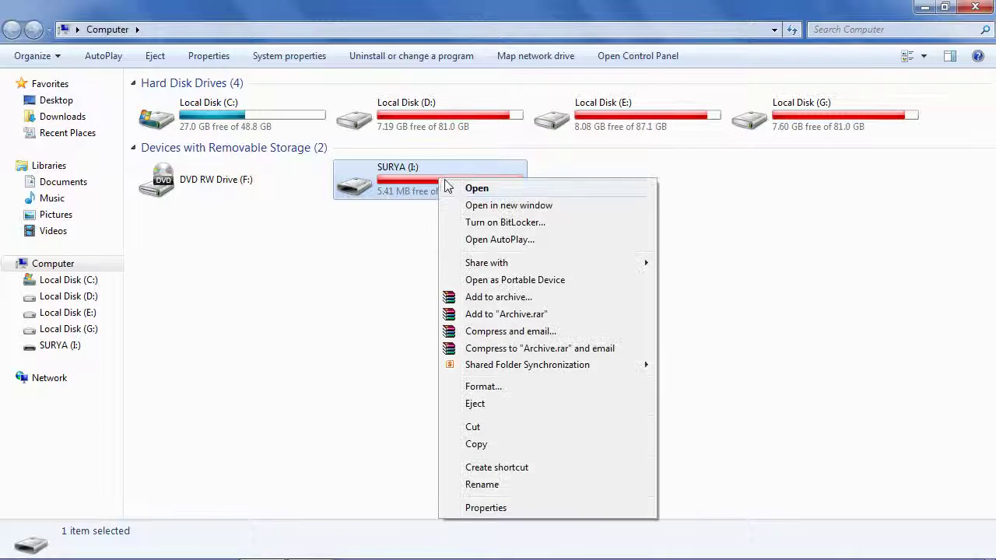
pyautogui.click(495, 509)
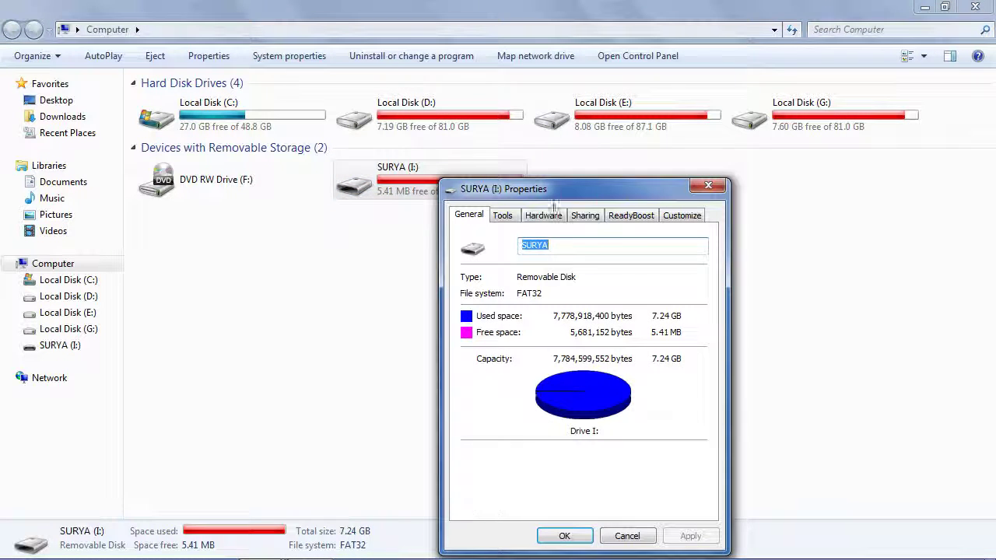
pyautogui.moveTo(548, 187); pyautogui.dragTo(690, 99)
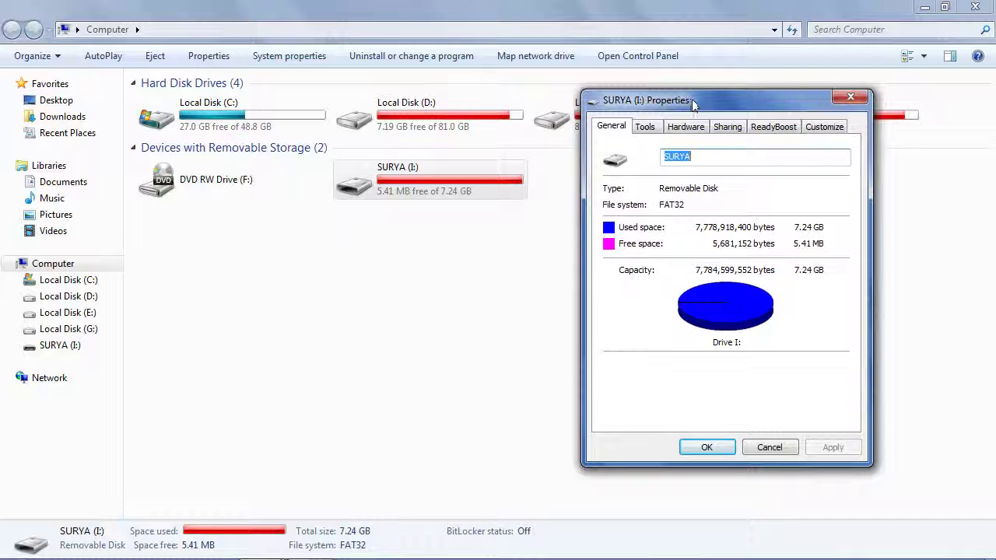
pyautogui.click(768, 131)
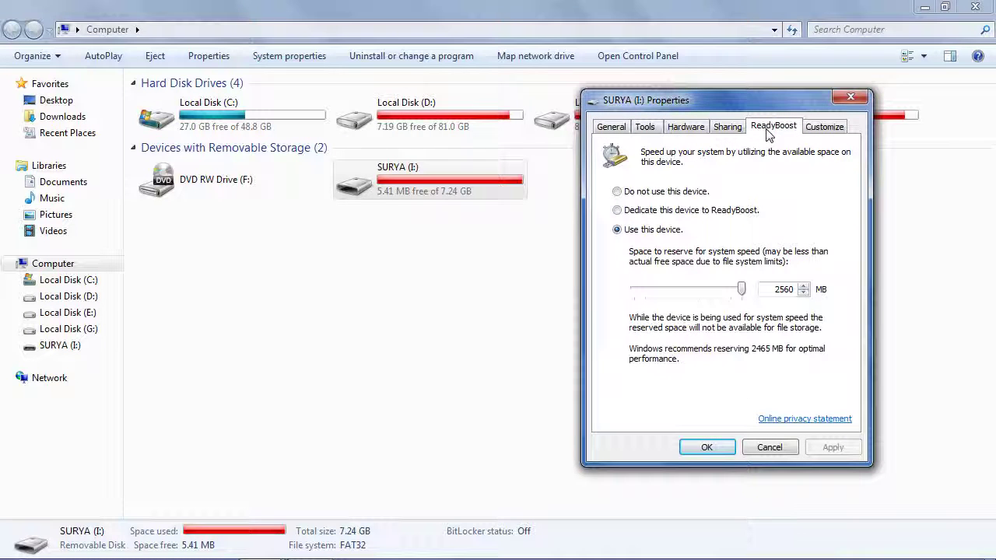
# - Apply Do not use this device for ReadyBoost on removable drive (I:), and close its properties and the Computer window
pyautogui.click(659, 198)
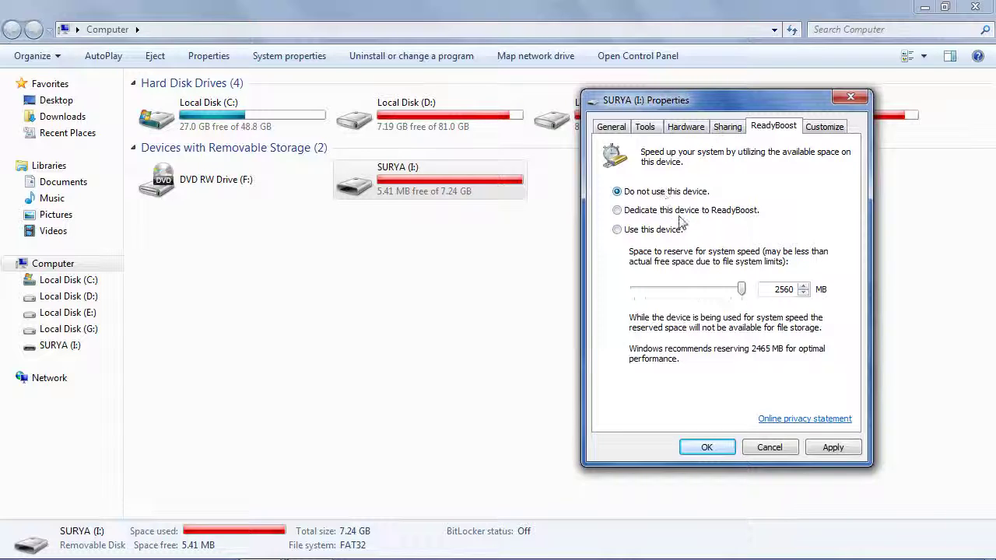
pyautogui.click(835, 450)
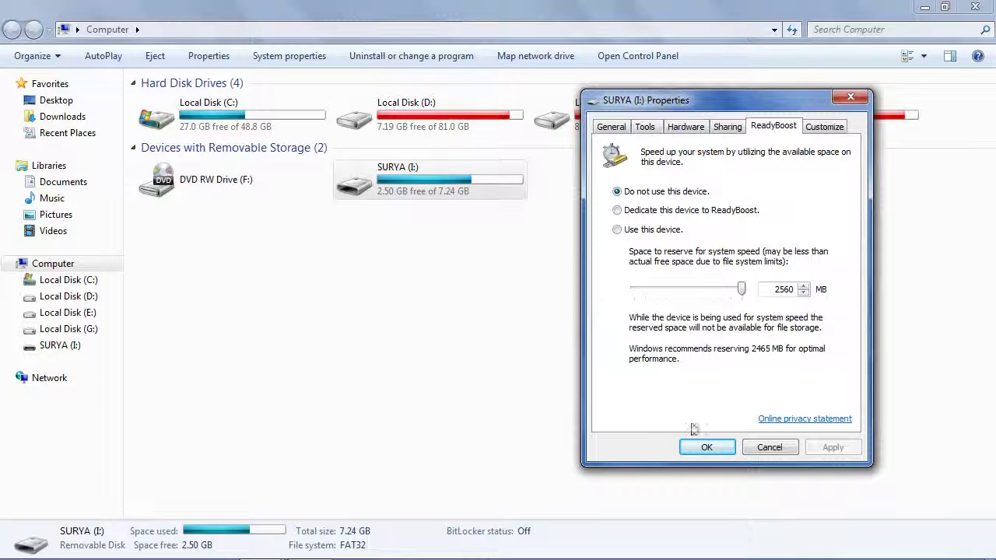
pyautogui.click(700, 447)
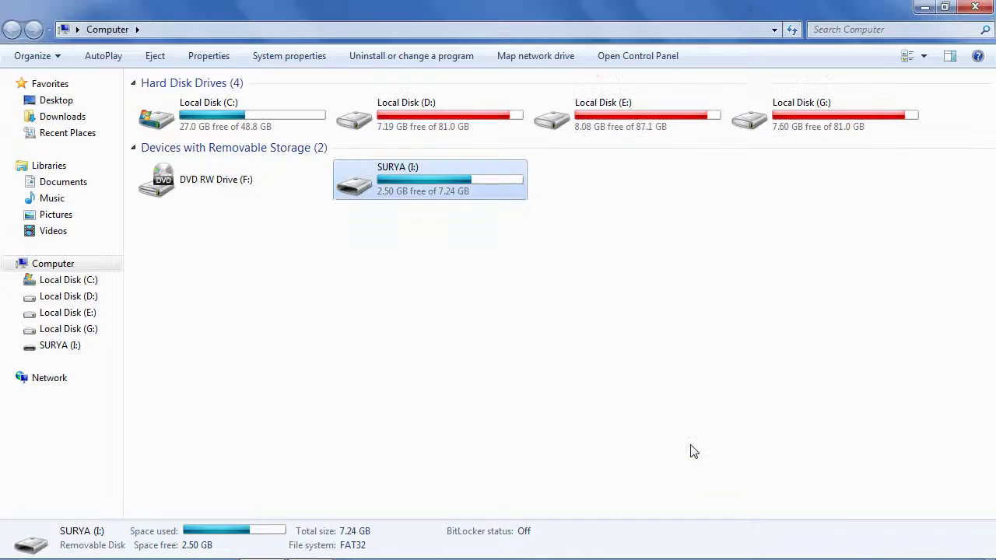
pyautogui.click(974, 8)
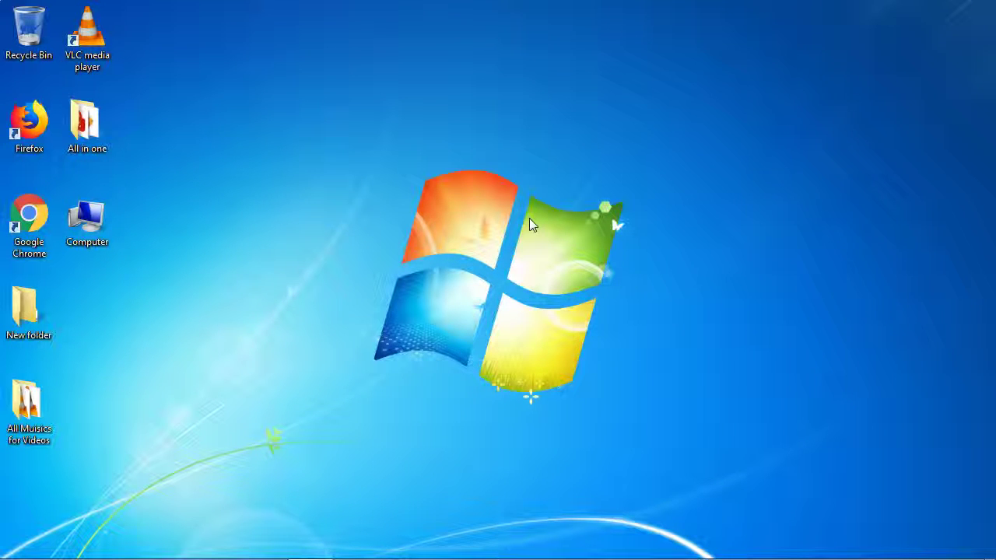
# - Safely eject the USB Mass Storage Device from the computer
pyautogui.click(854, 545)
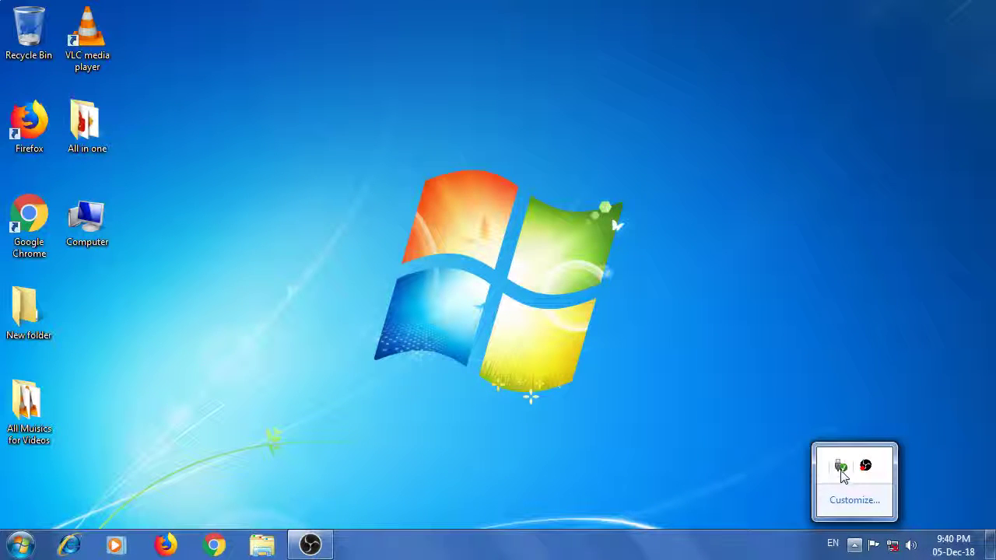
pyautogui.click(843, 470)
pyautogui.click(849, 506)
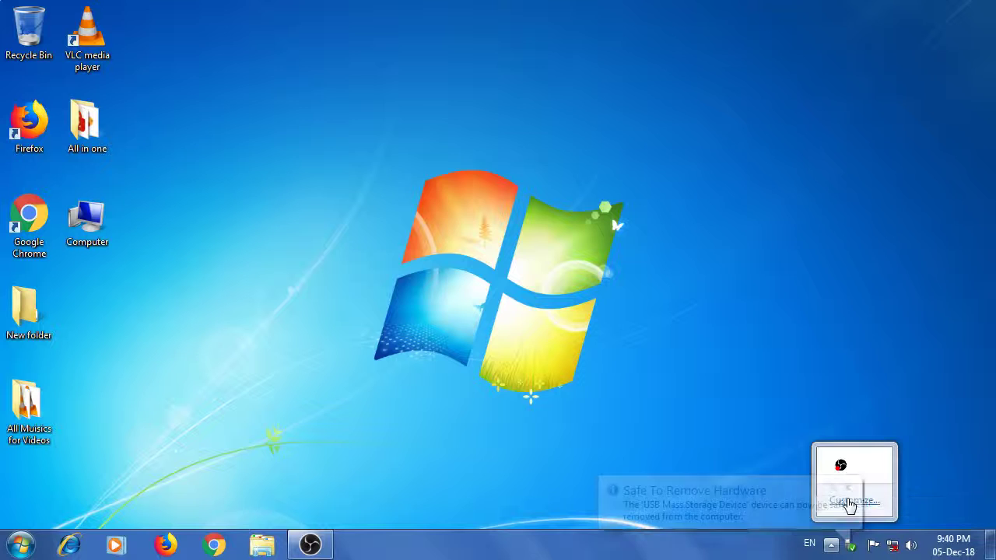
pyautogui.click(846, 485)
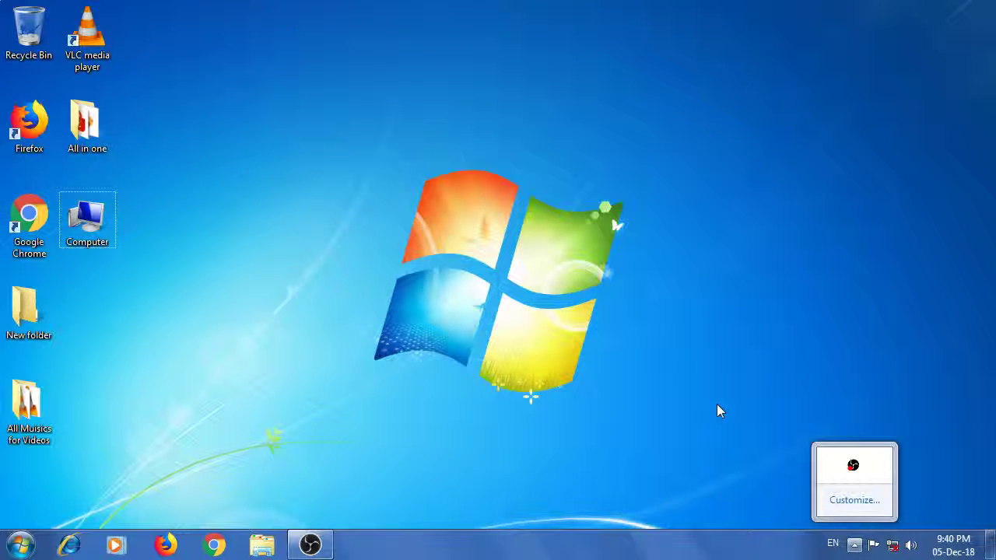
pyautogui.click(742, 402)
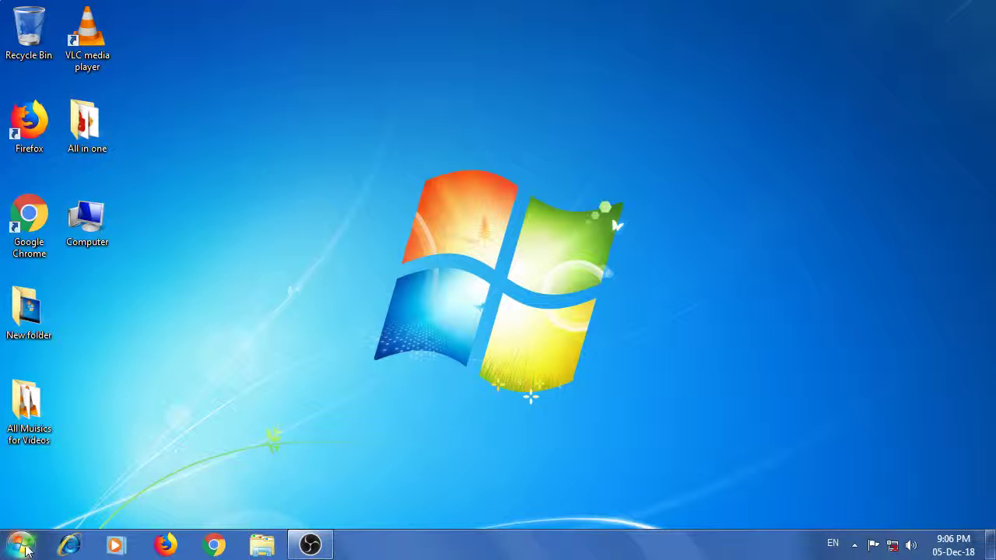
# - Launch Registry Editor by searching for regedit, allow it to make changes, and enlarge its window vertically
pyautogui.click(20, 545)
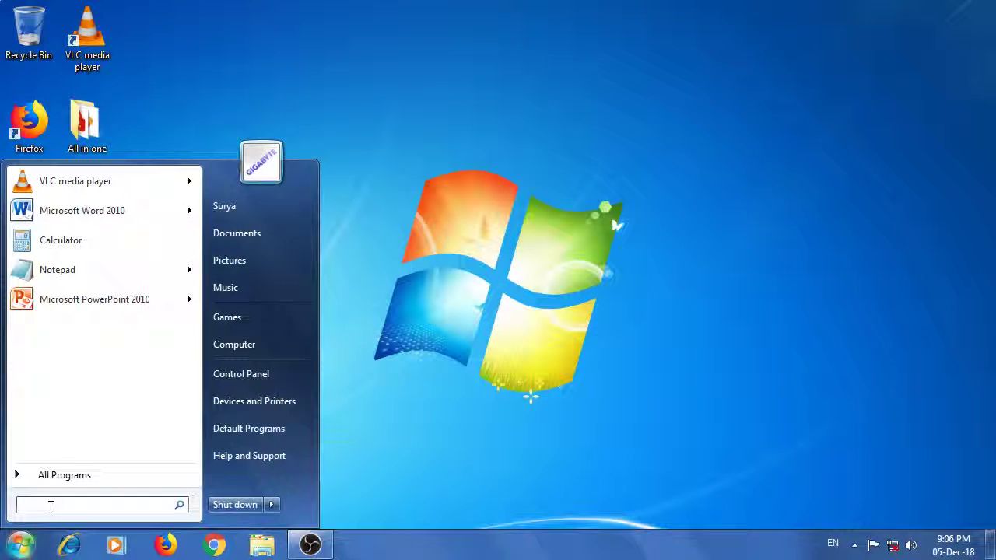
pyautogui.write('rege')
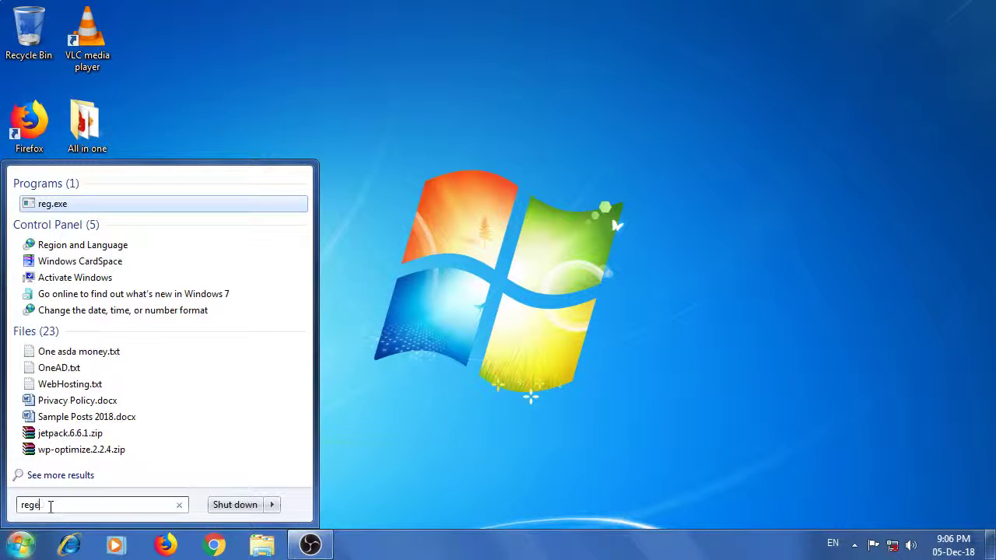
pyautogui.write('dit')
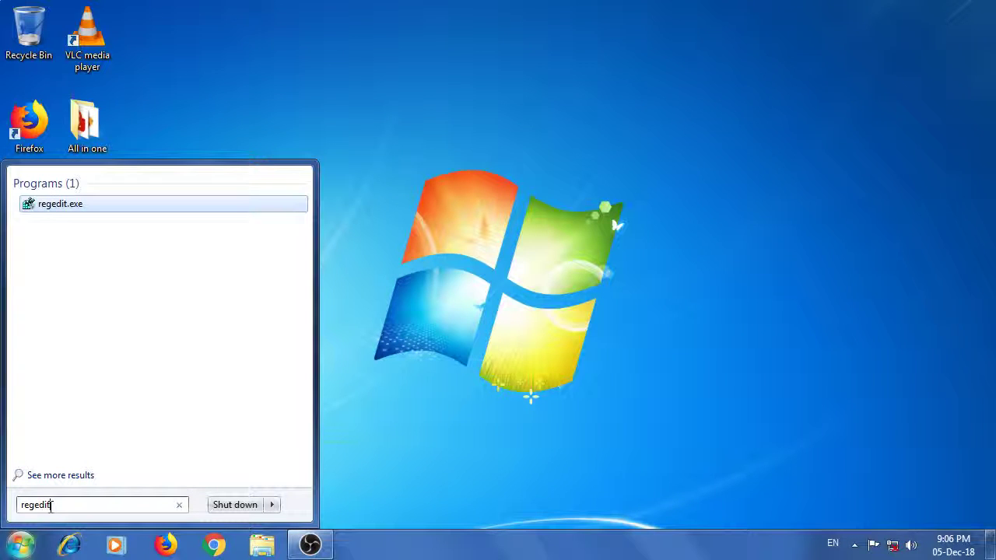
pyautogui.click(63, 205)
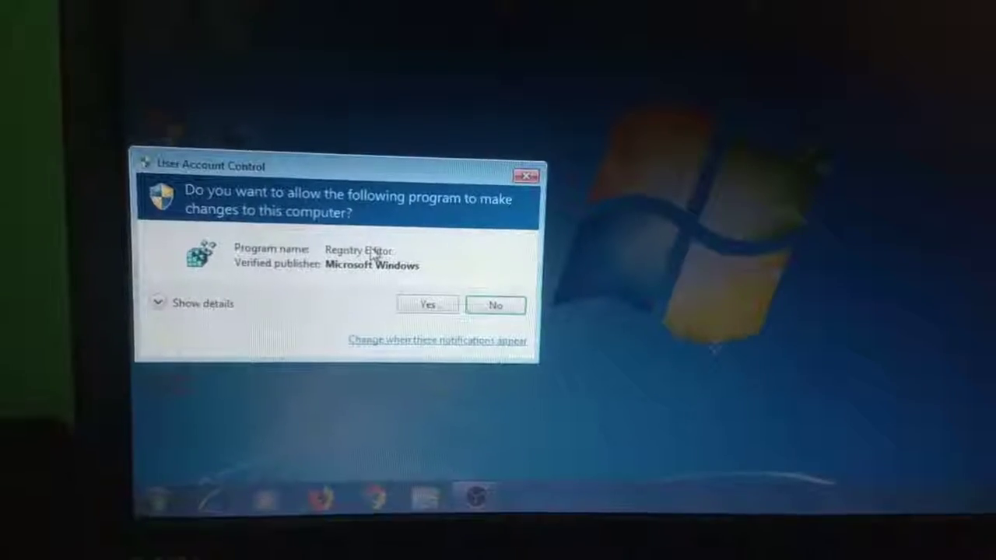
pyautogui.click(426, 305)
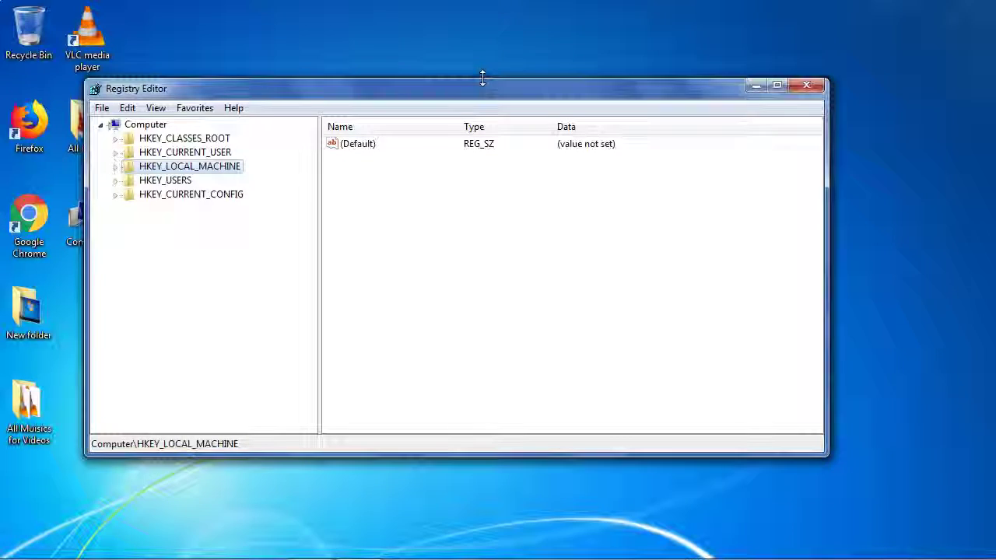
pyautogui.moveTo(482, 80); pyautogui.dragTo(489, 28)
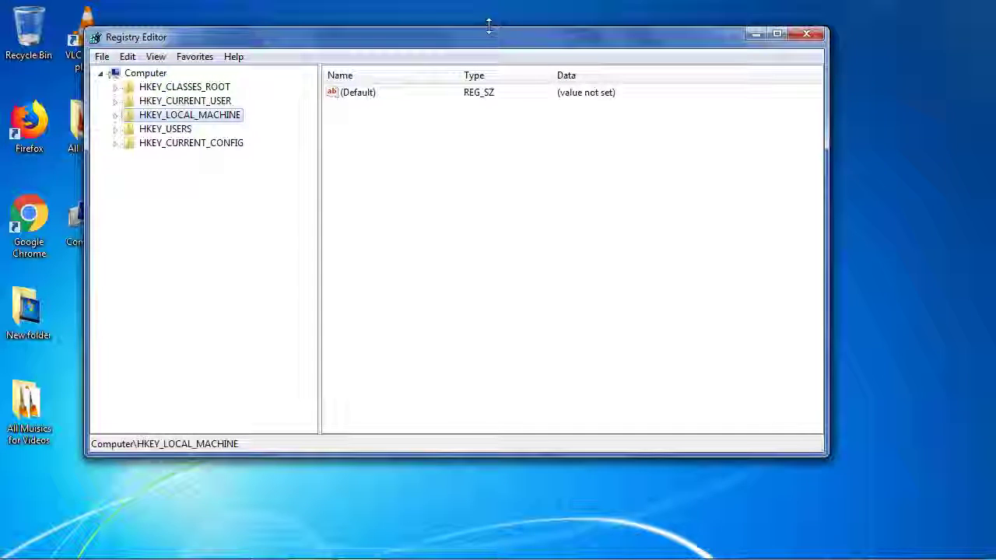
pyautogui.moveTo(394, 453); pyautogui.dragTo(393, 533)
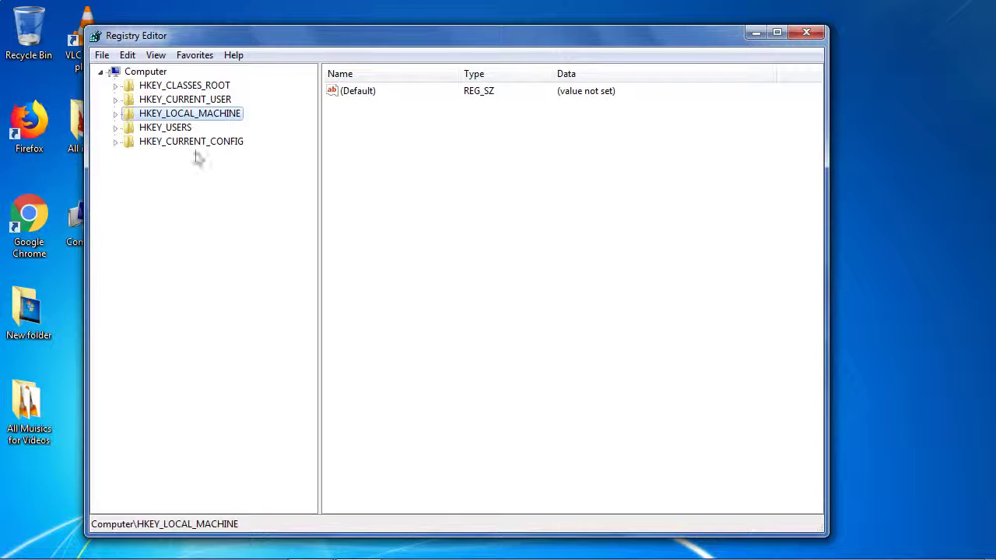
# - Navigate to the registry key HKEY_CURRENT_USER\Control Panel\Desktop
pyautogui.click(181, 100)
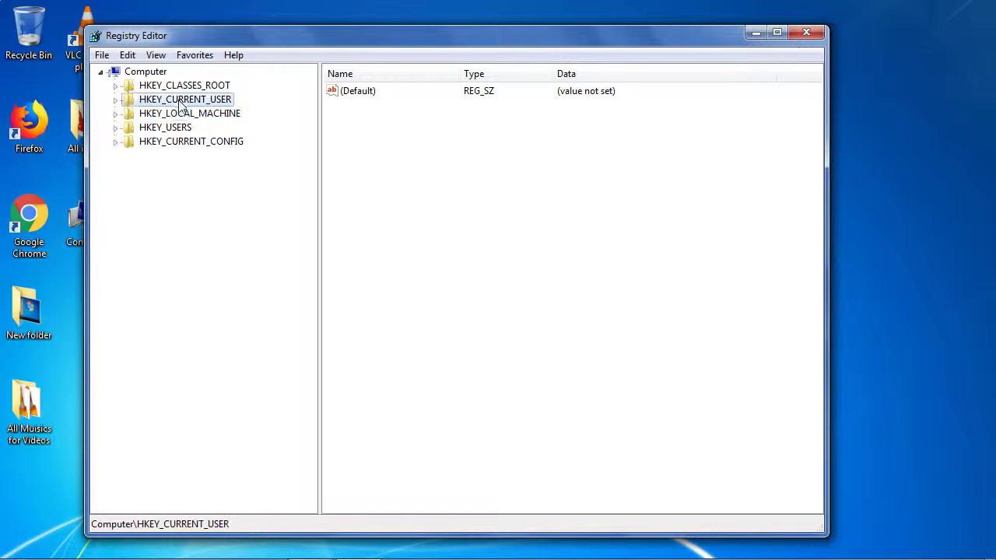
pyautogui.click(115, 101)
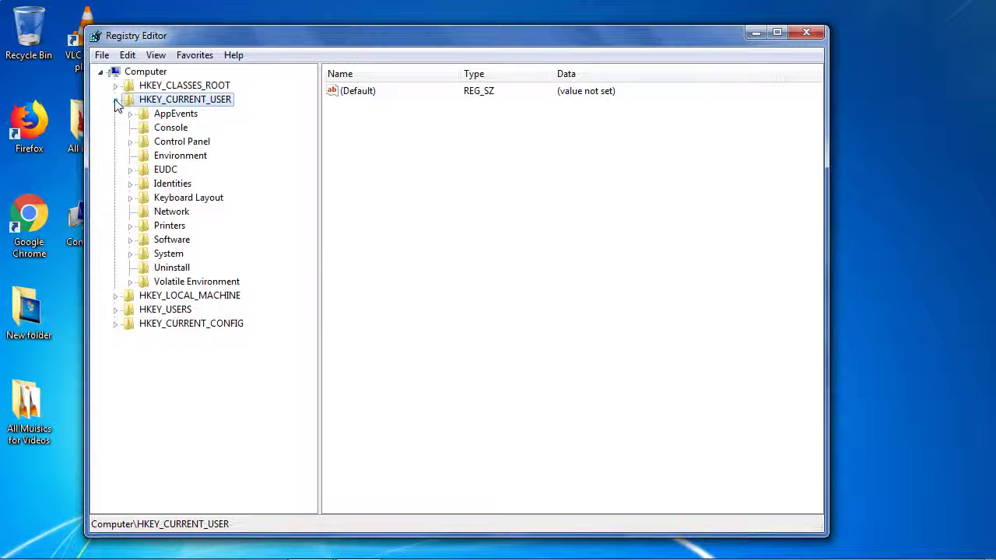
pyautogui.click(175, 145)
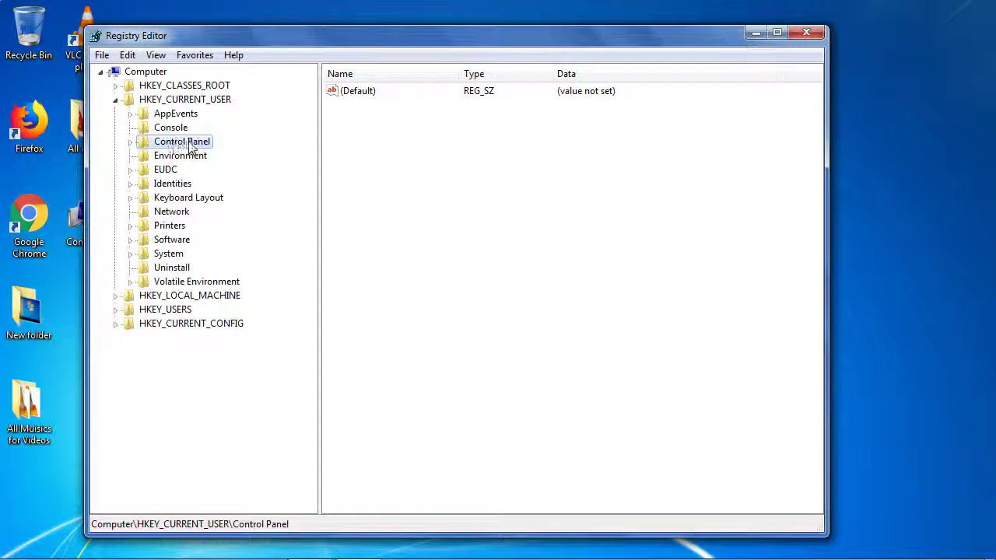
pyautogui.click(131, 143)
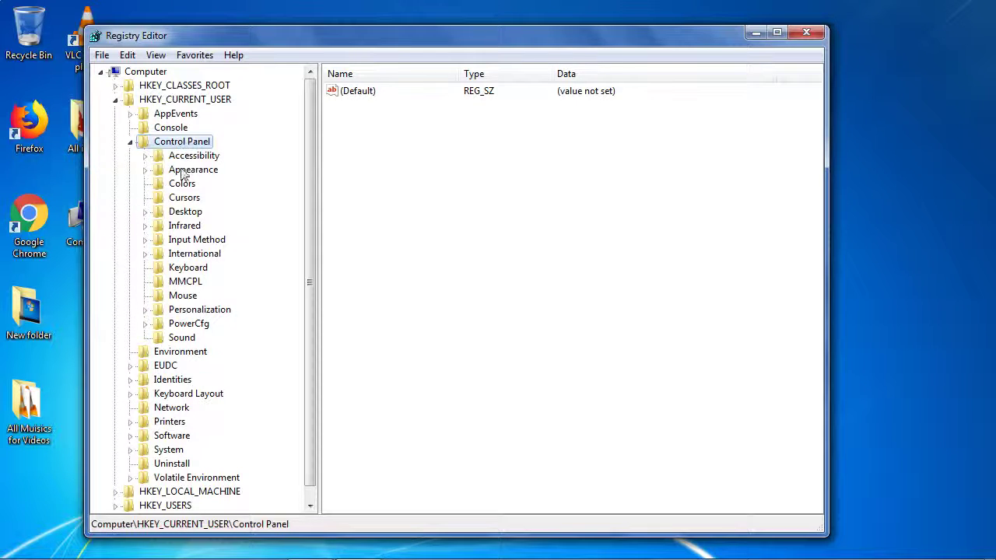
pyautogui.click(185, 212)
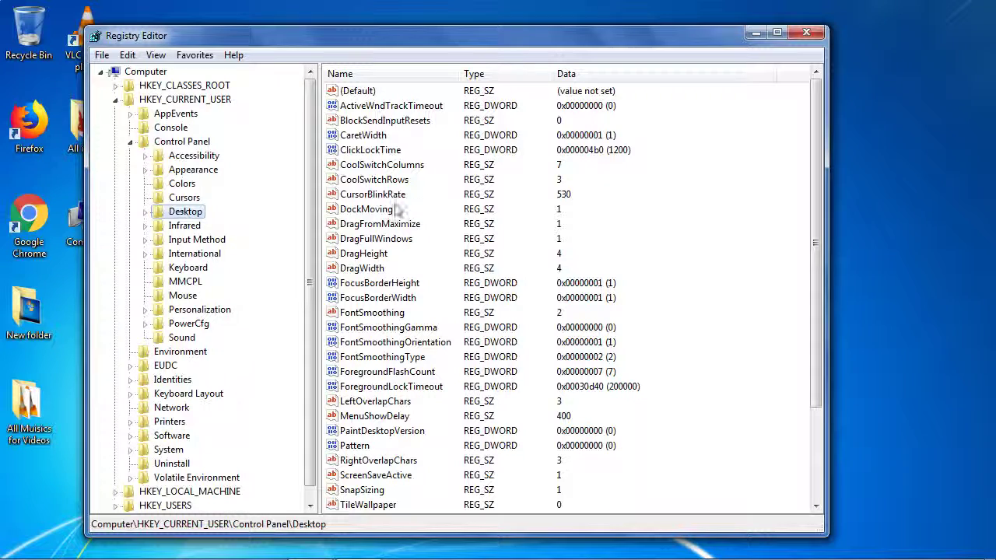
# - Set the value data of MenuShowDelay in the Desktop key to 200
pyautogui.click(372, 209)
pyautogui.scroll(-1, 379, 244)
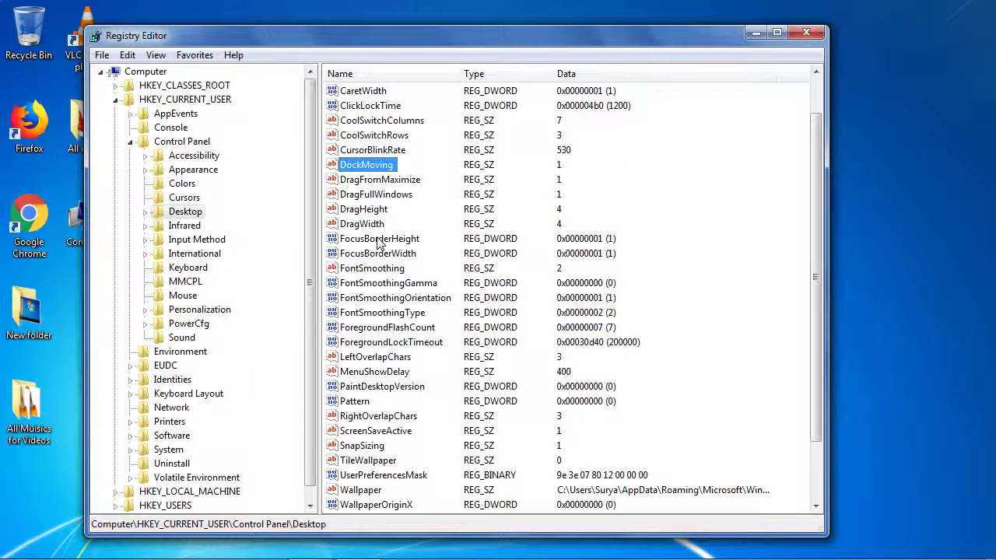
pyautogui.scroll(-1, 379, 244)
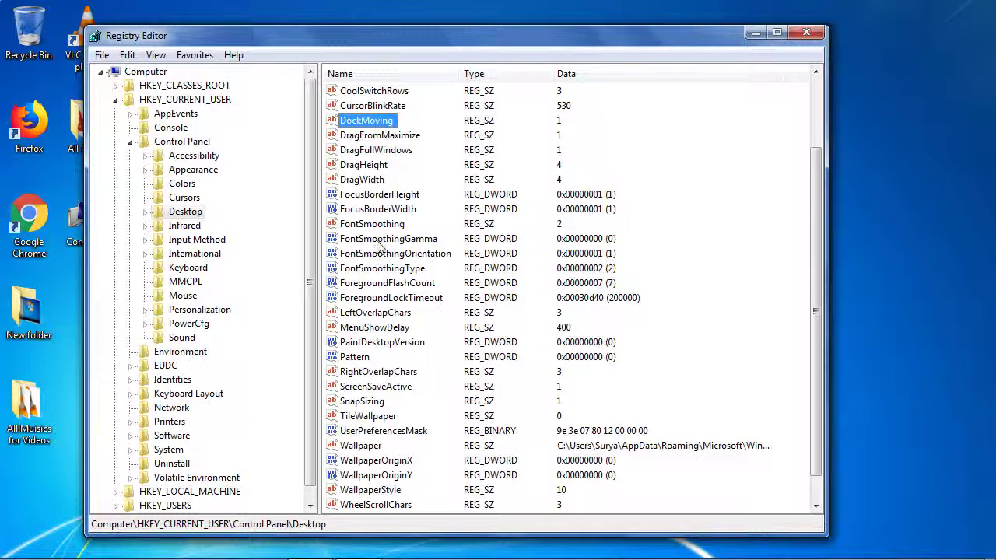
pyautogui.click(388, 330)
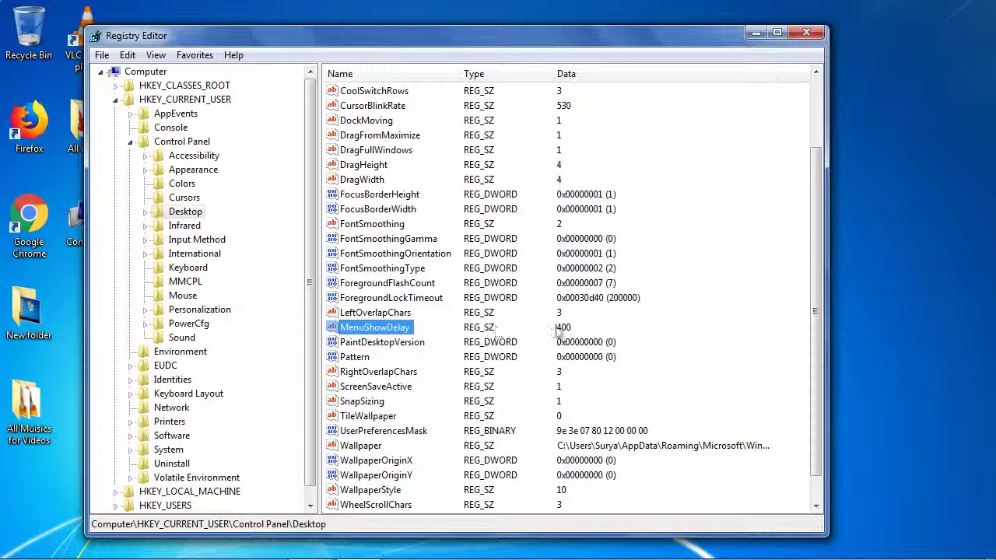
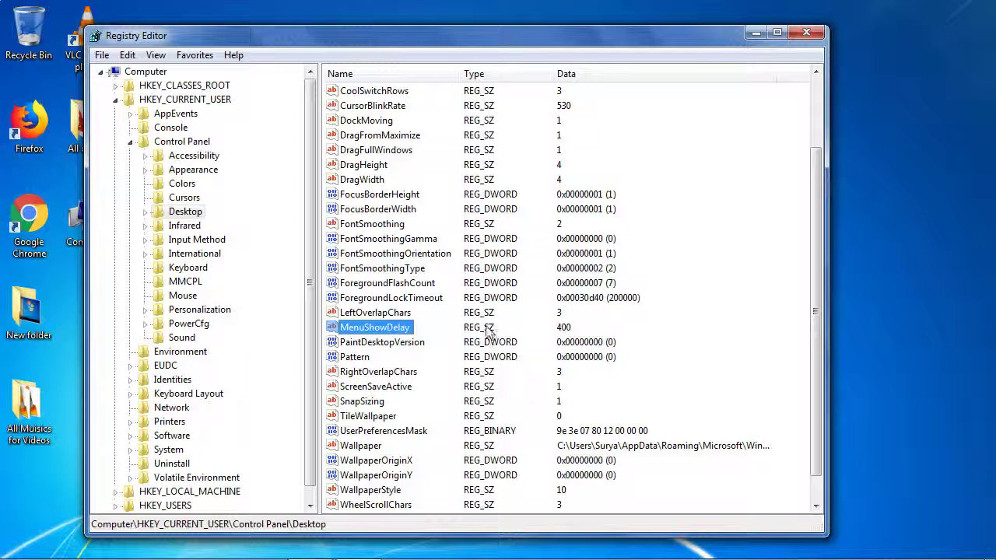
pyautogui.click(562, 329)
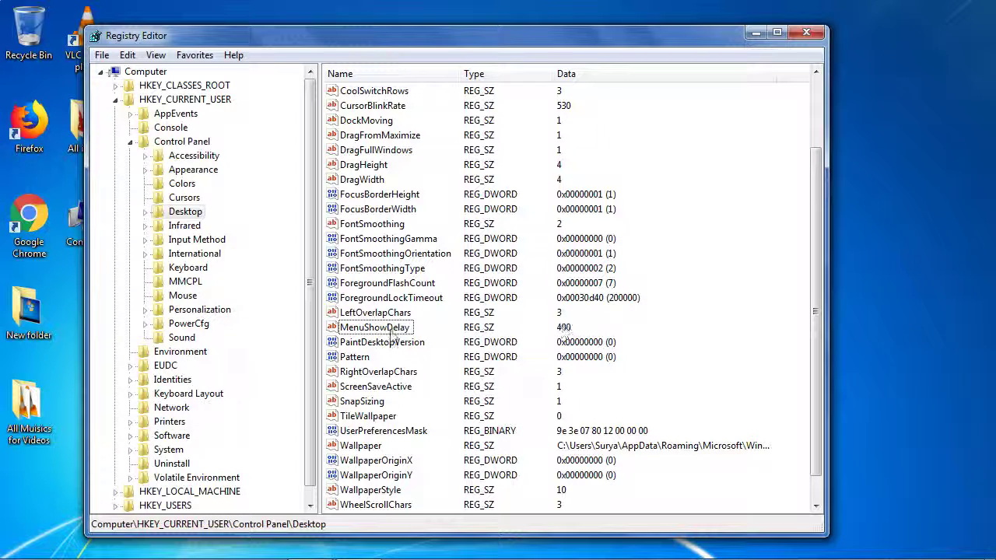
pyautogui.doubleClick(389, 331)
pyautogui.moveTo(220, 119); pyautogui.dragTo(396, 117)
pyautogui.click(365, 182)
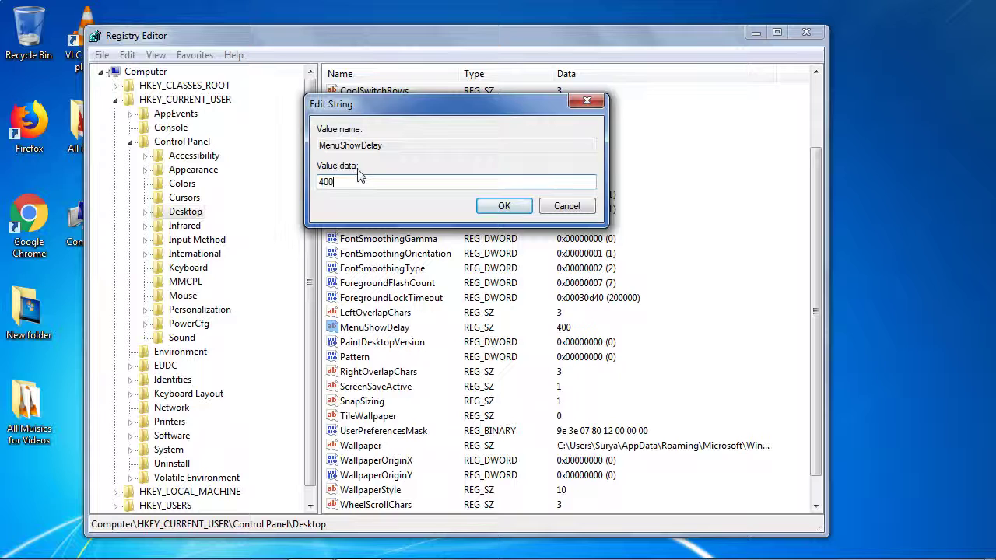
pyautogui.write('20')
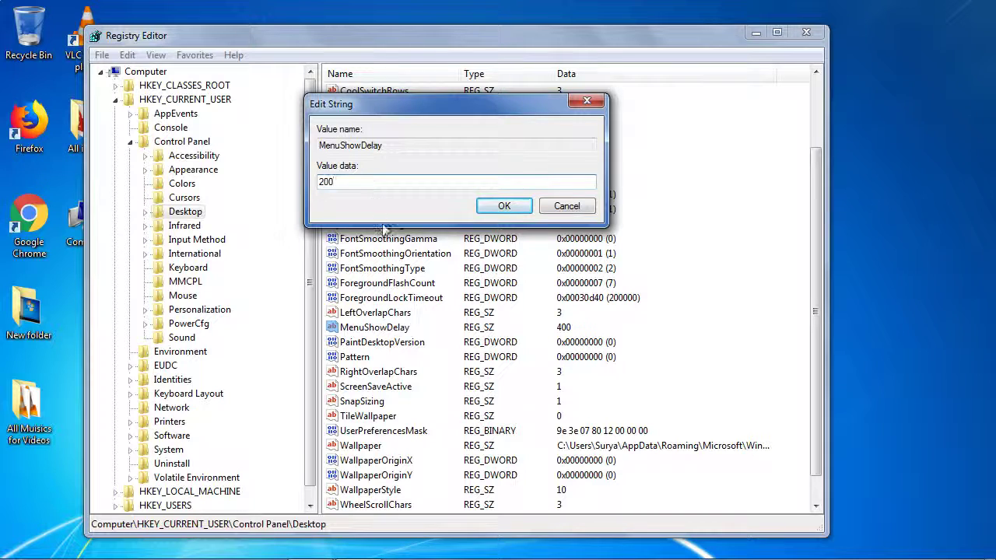
pyautogui.click(505, 207)
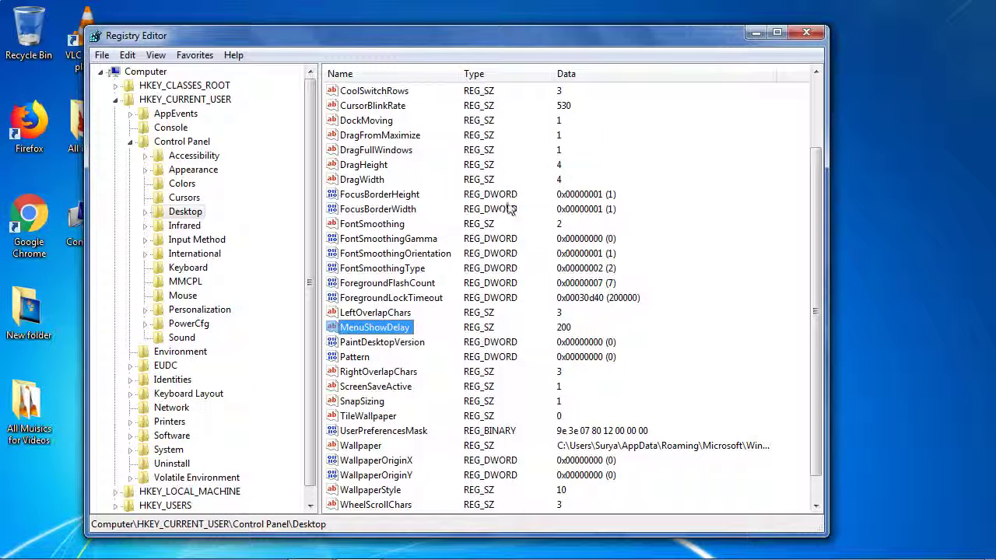
pyautogui.click(561, 330)
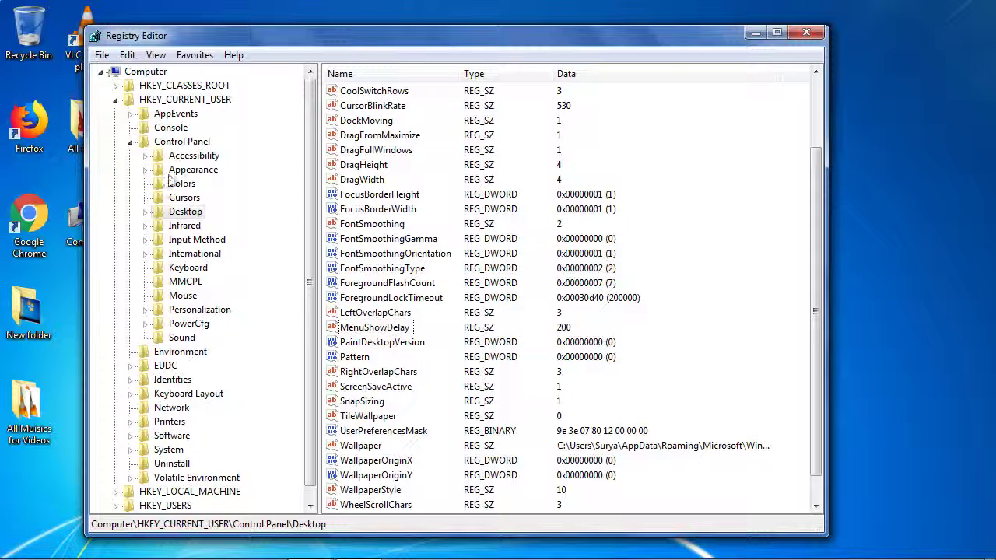
# - Collapse the HKEY_CURRENT_USER branch and navigate to the registry key HKEY_LOCAL_MACHINE\SYSTEM\CurrentControlSet\Control
pyautogui.click(131, 142)
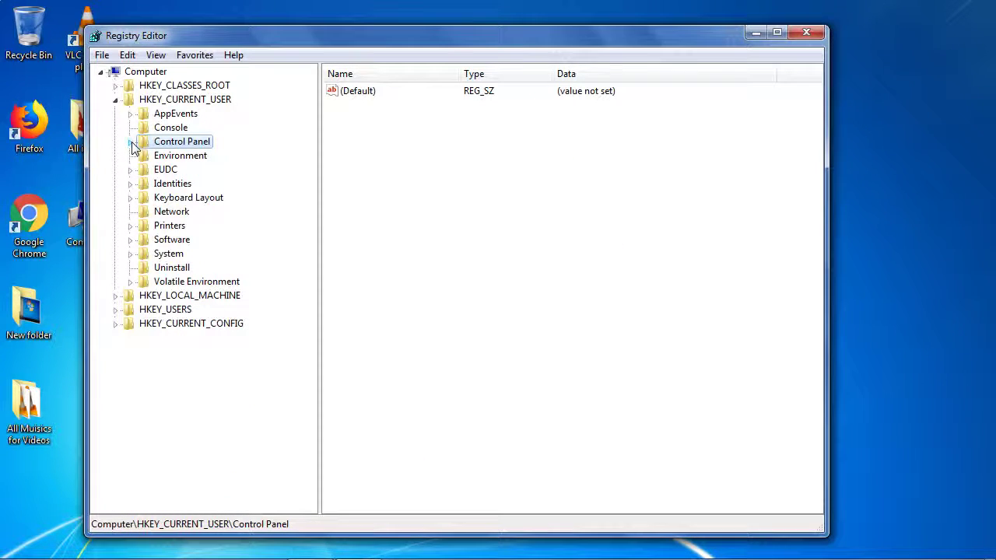
pyautogui.click(115, 99)
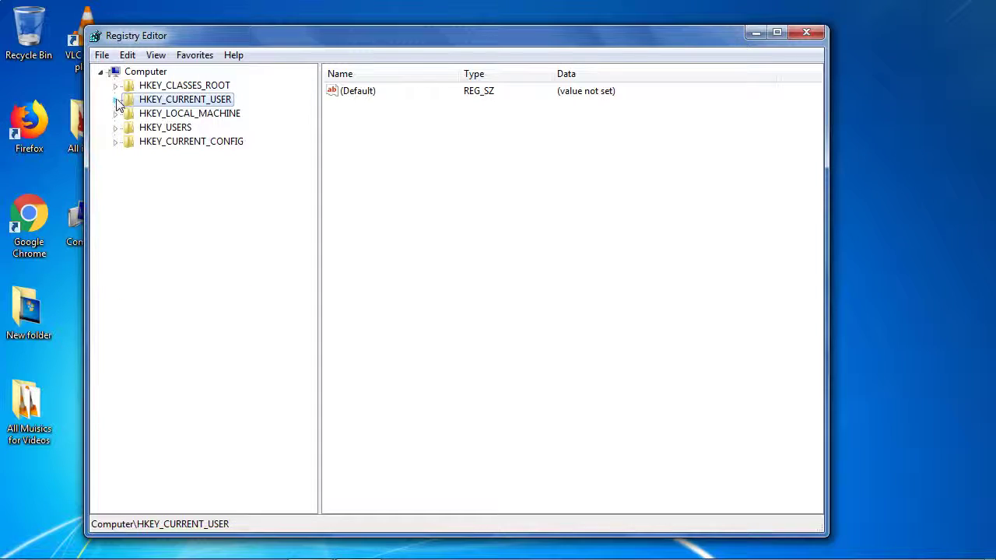
pyautogui.click(189, 117)
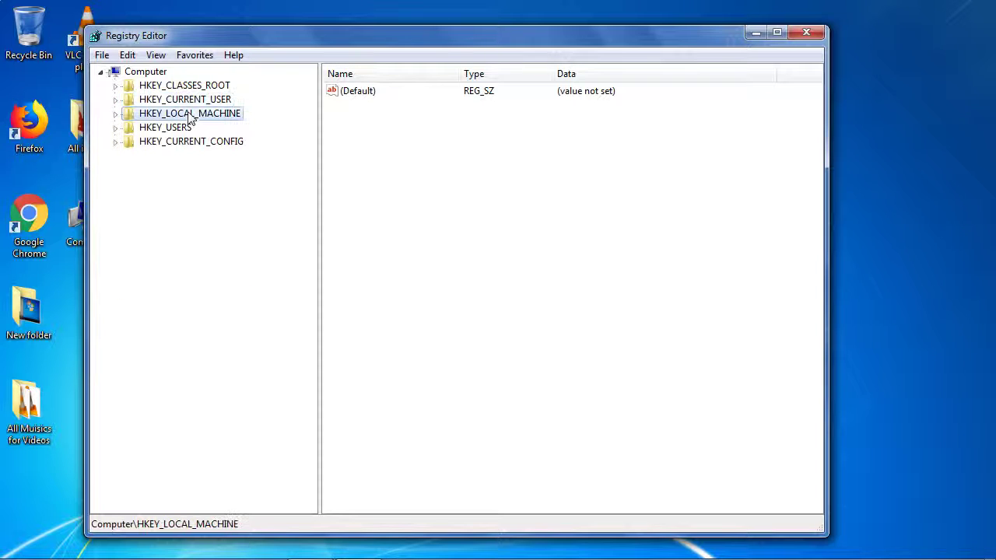
pyautogui.click(115, 115)
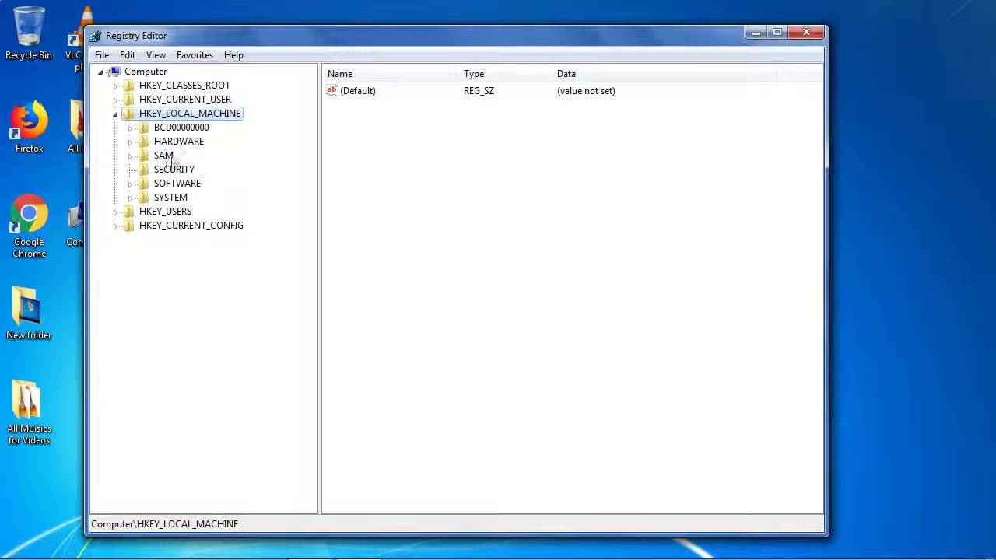
pyautogui.click(171, 199)
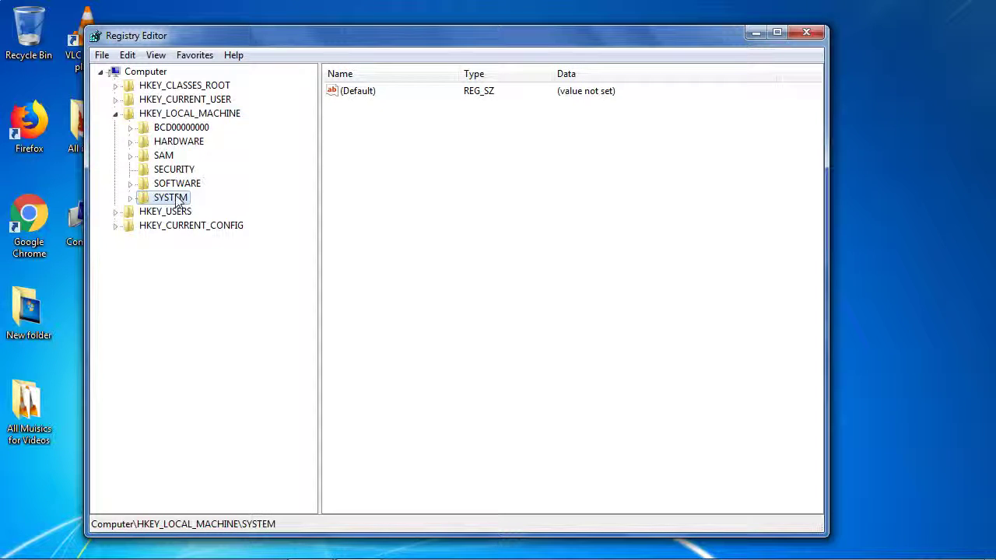
pyautogui.click(130, 198)
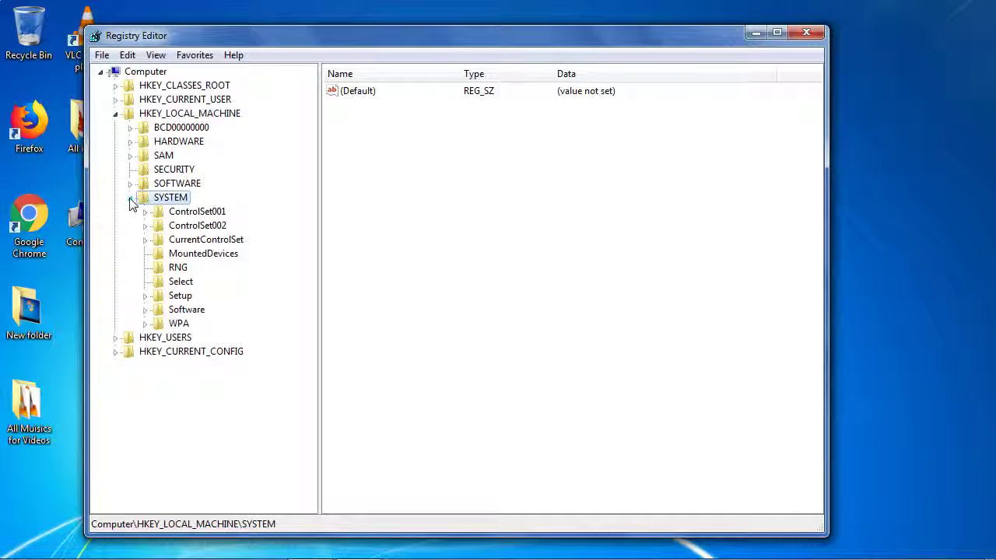
pyautogui.click(204, 241)
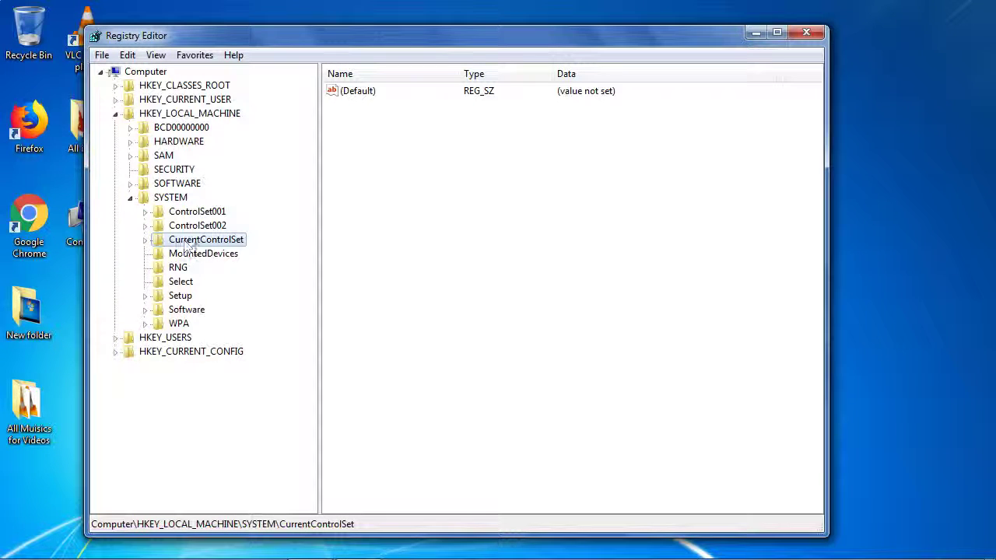
pyautogui.click(146, 241)
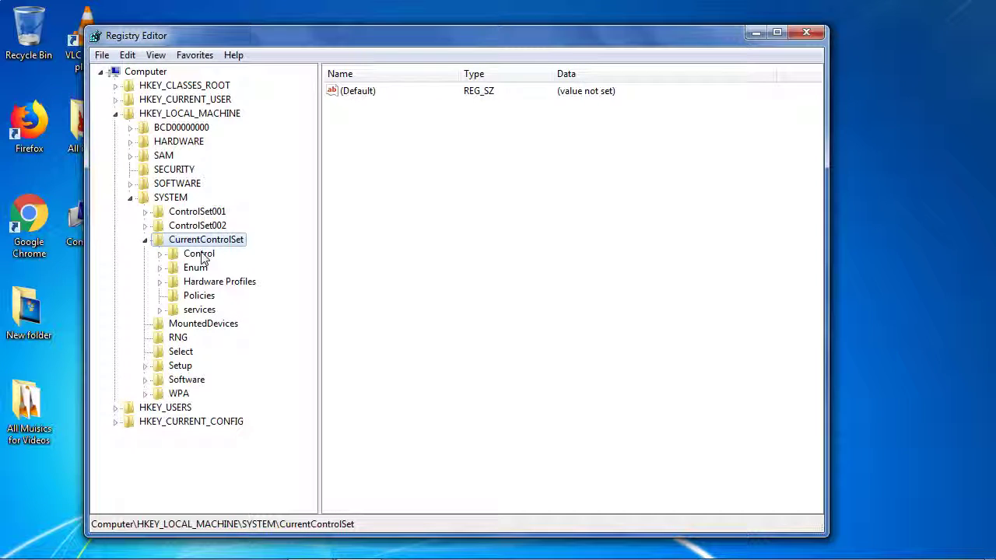
pyautogui.click(146, 245)
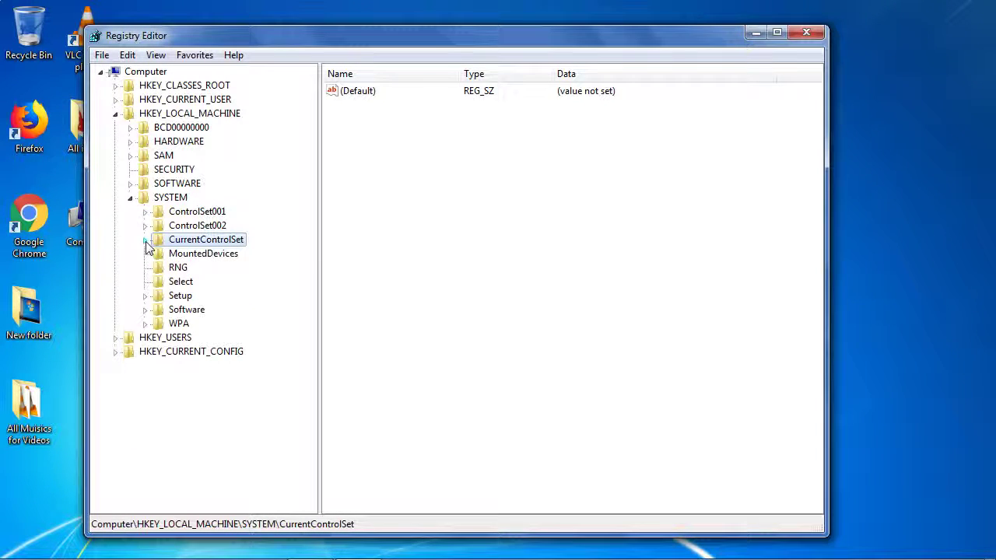
pyautogui.doubleClick(214, 246)
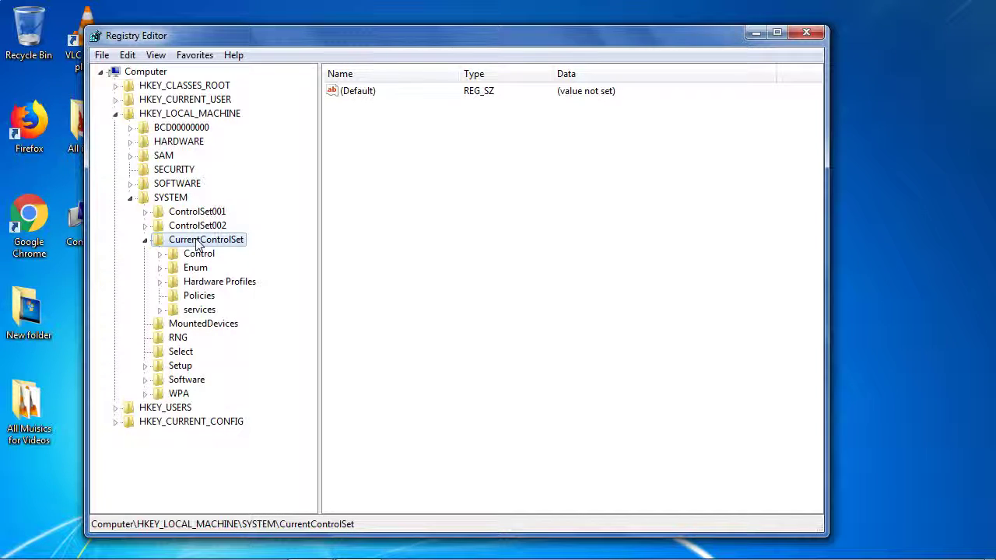
pyautogui.click(196, 253)
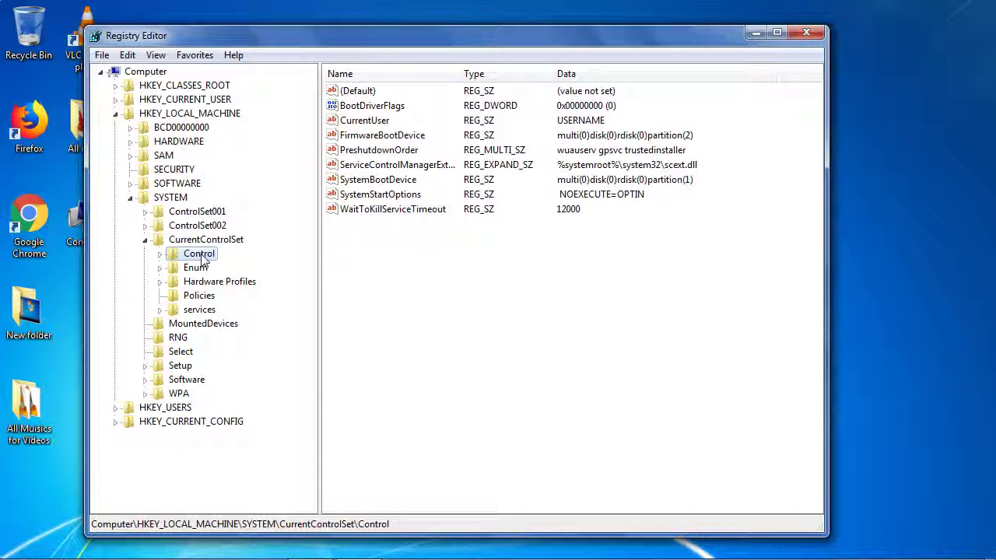
pyautogui.click(395, 212)
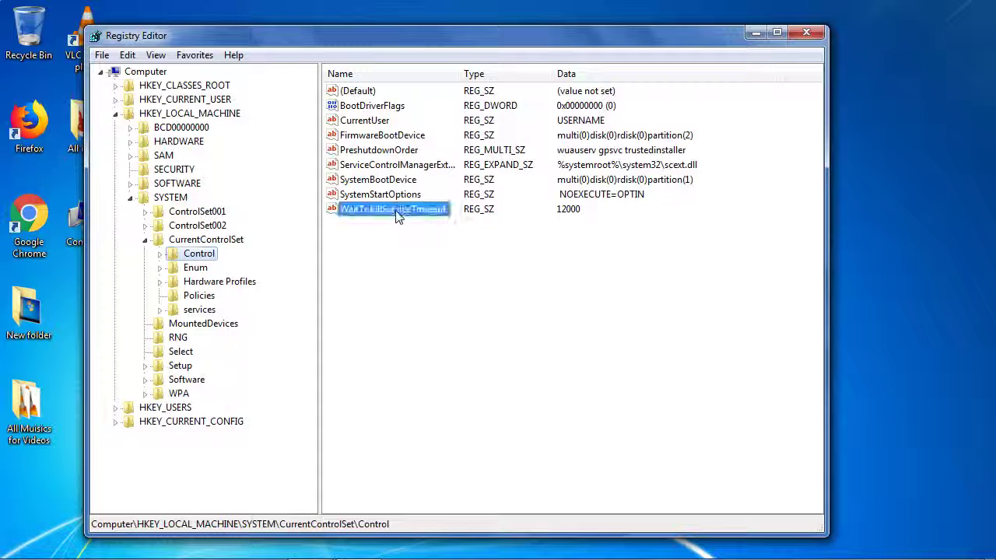
pyautogui.doubleClick(395, 212)
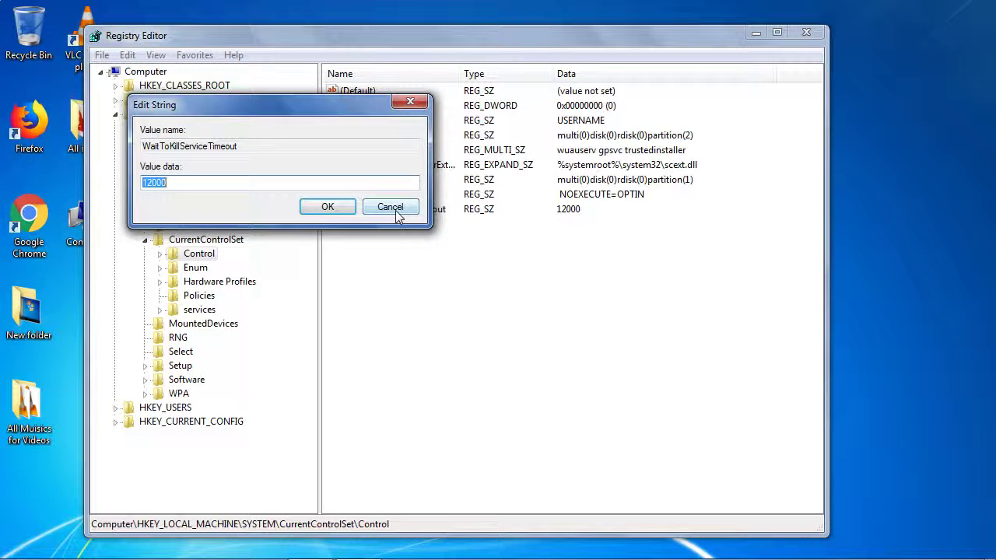
pyautogui.moveTo(289, 103); pyautogui.dragTo(651, 160)
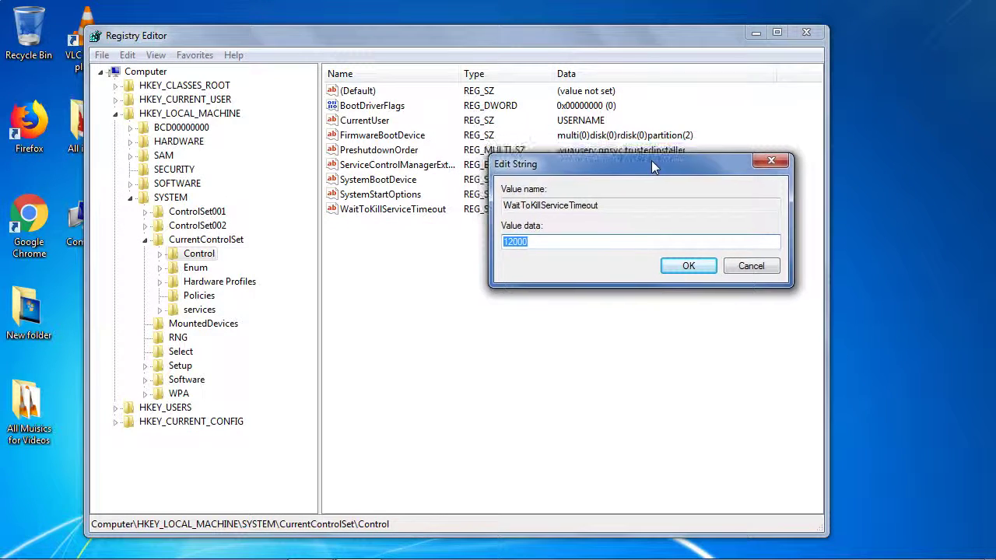
pyautogui.click(771, 161)
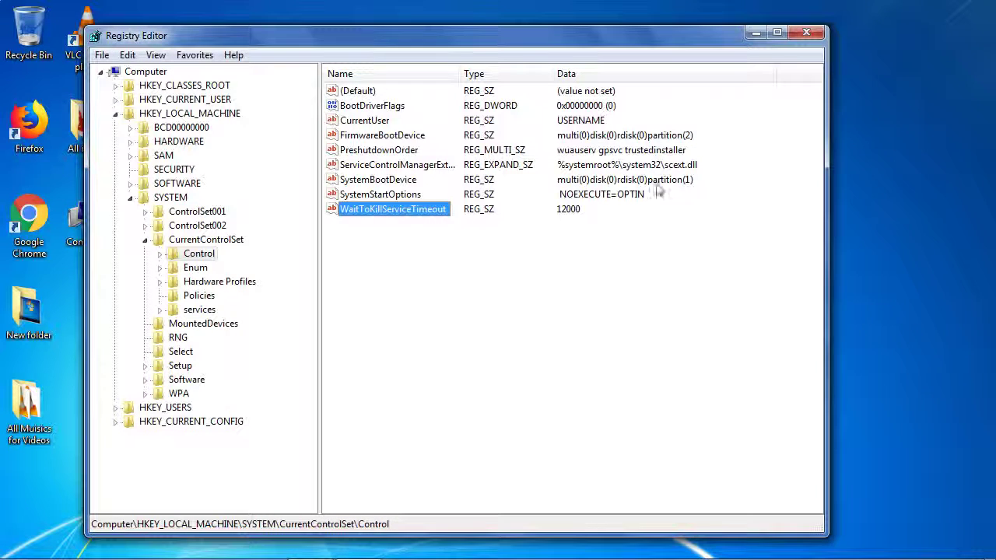
pyautogui.click(372, 210)
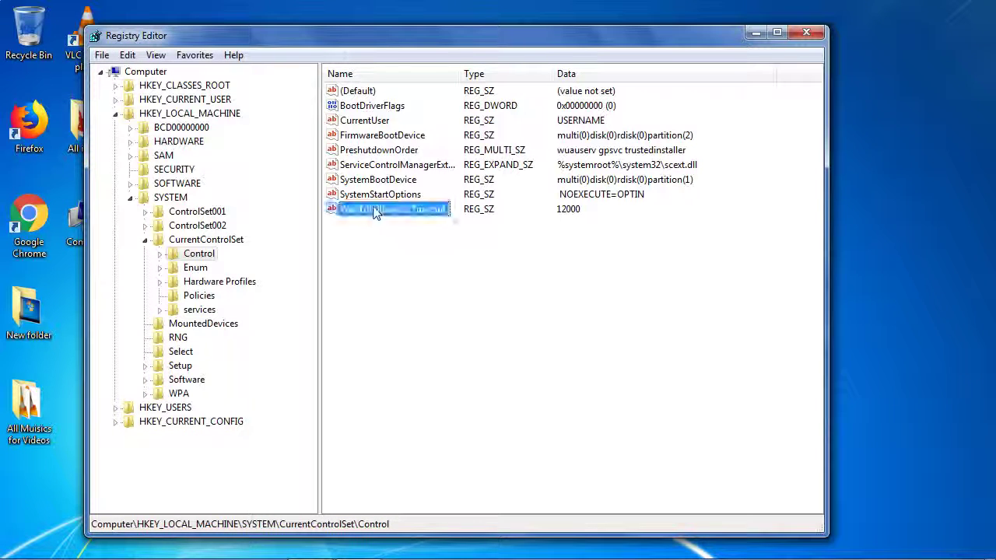
# - Collapse the HKEY_LOCAL_MACHINE branch and retrace the path through SYSTEM and CurrentControlSet to the Control key
pyautogui.click(145, 240)
pyautogui.click(130, 198)
pyautogui.click(114, 115)
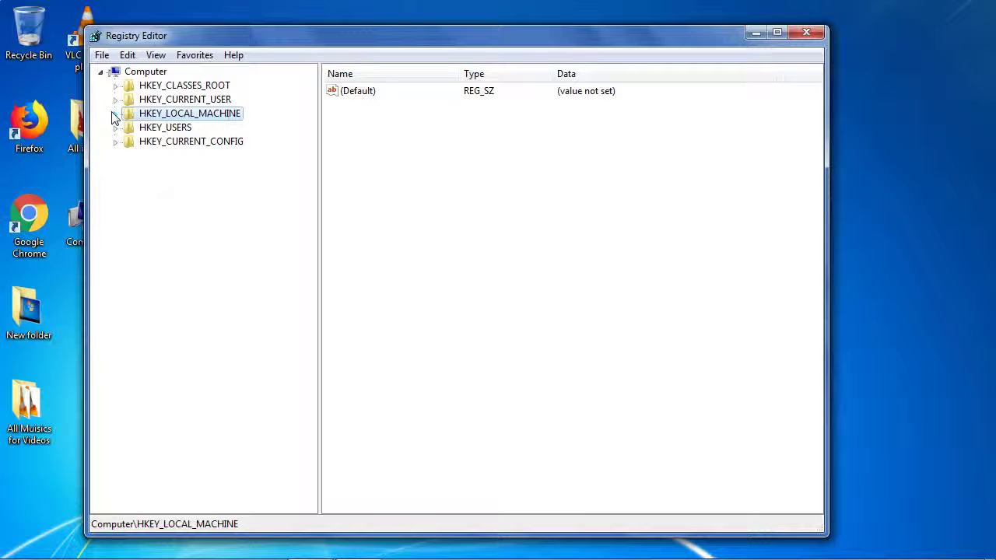
pyautogui.click(115, 115)
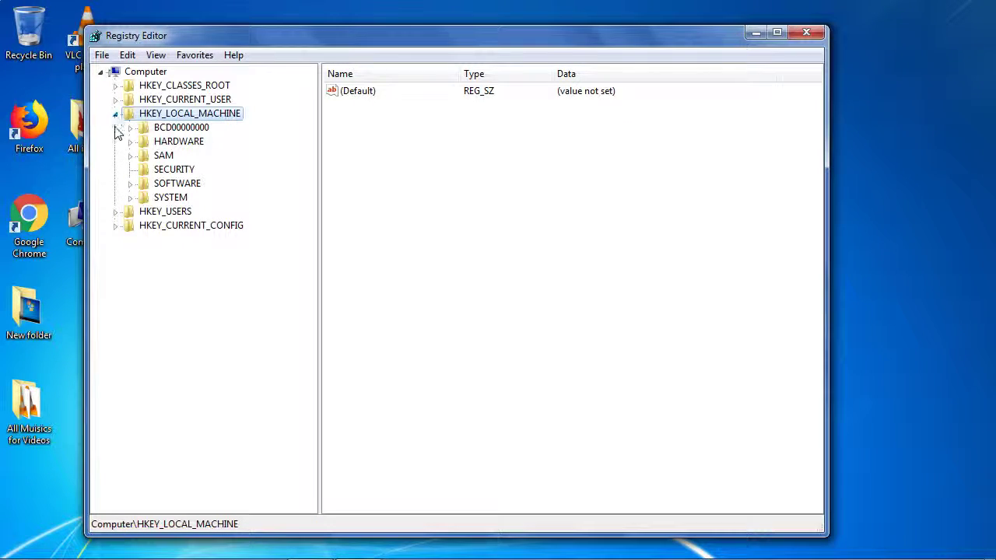
pyautogui.click(132, 200)
pyautogui.click(131, 199)
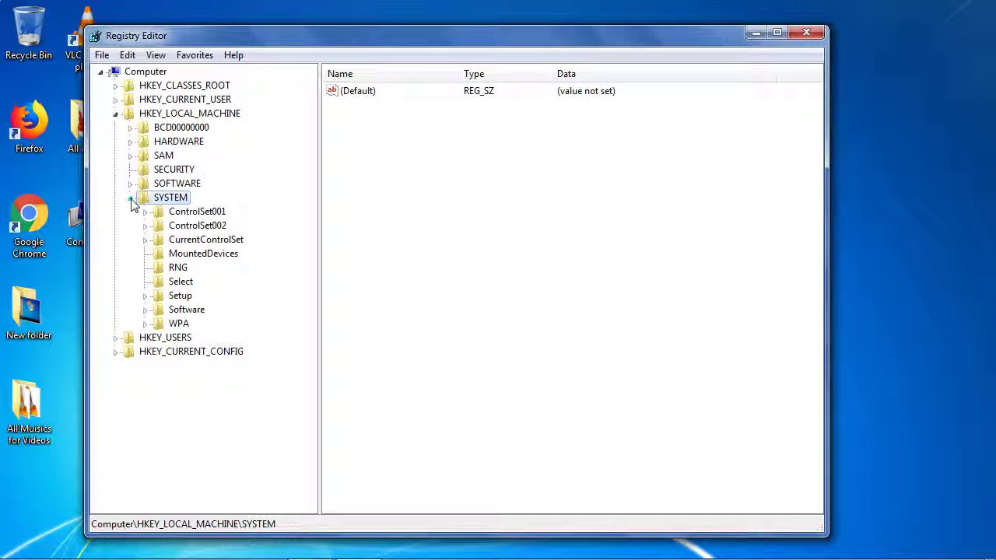
pyautogui.click(187, 239)
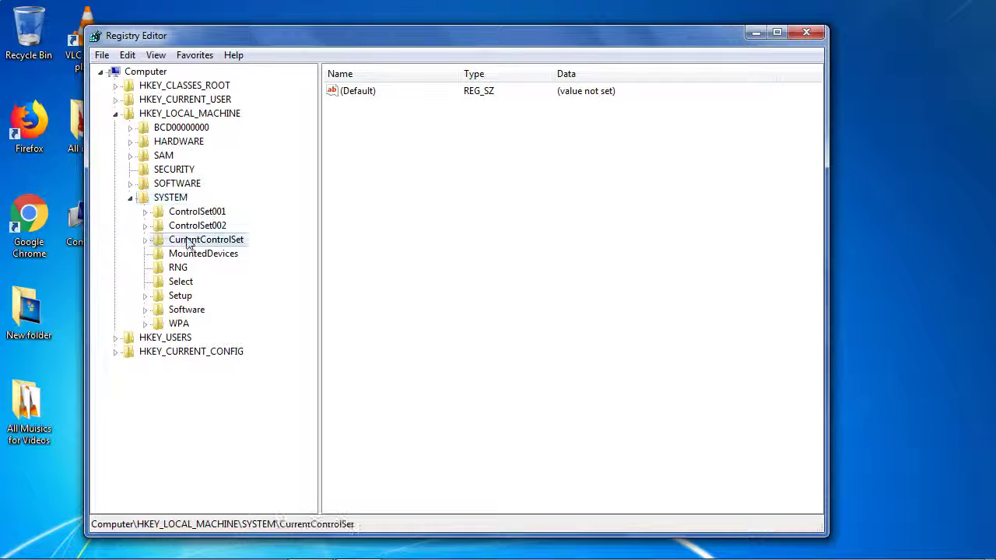
pyautogui.click(145, 239)
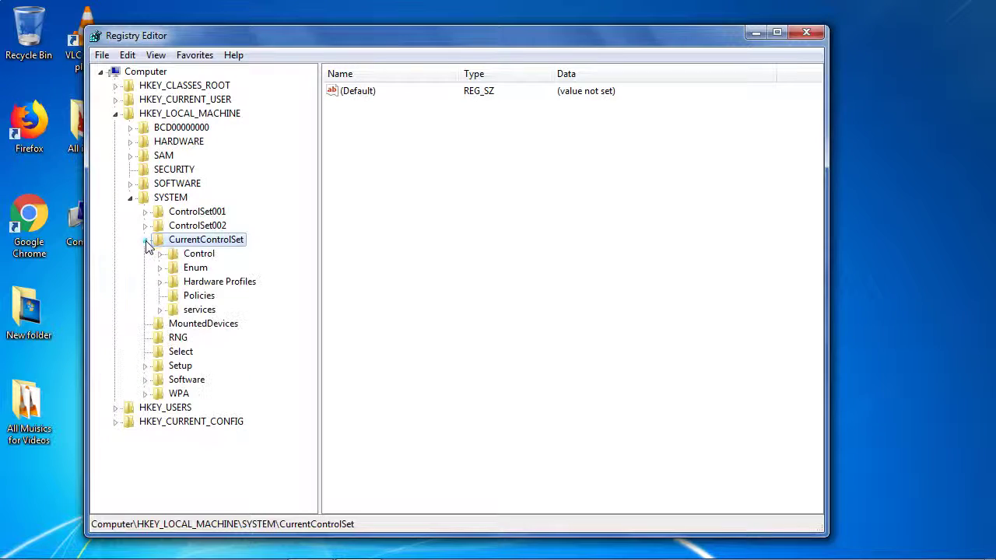
pyautogui.click(198, 256)
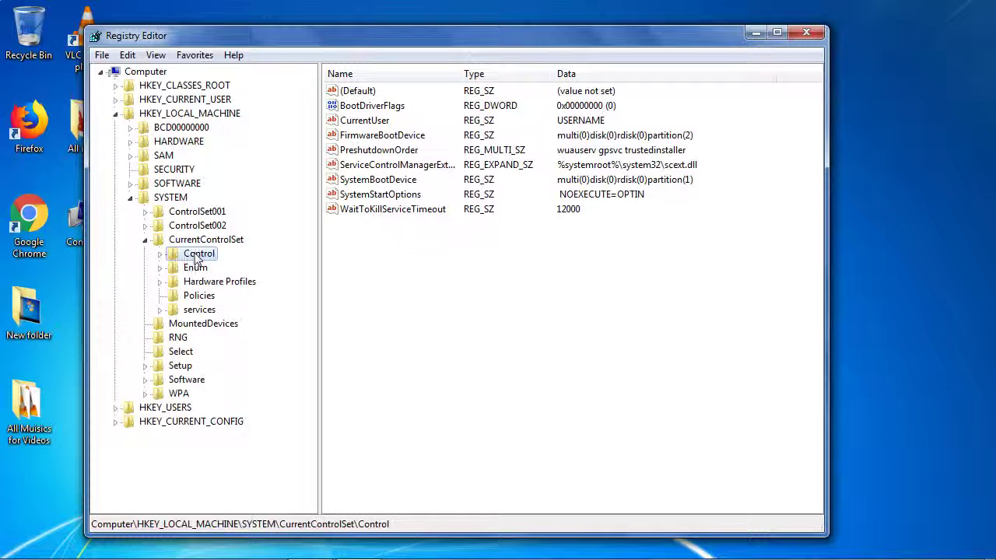
# - Set the value data of WaitToKillServiceTimeout in the Control key to 6000
pyautogui.click(381, 214)
pyautogui.doubleClick(381, 214)
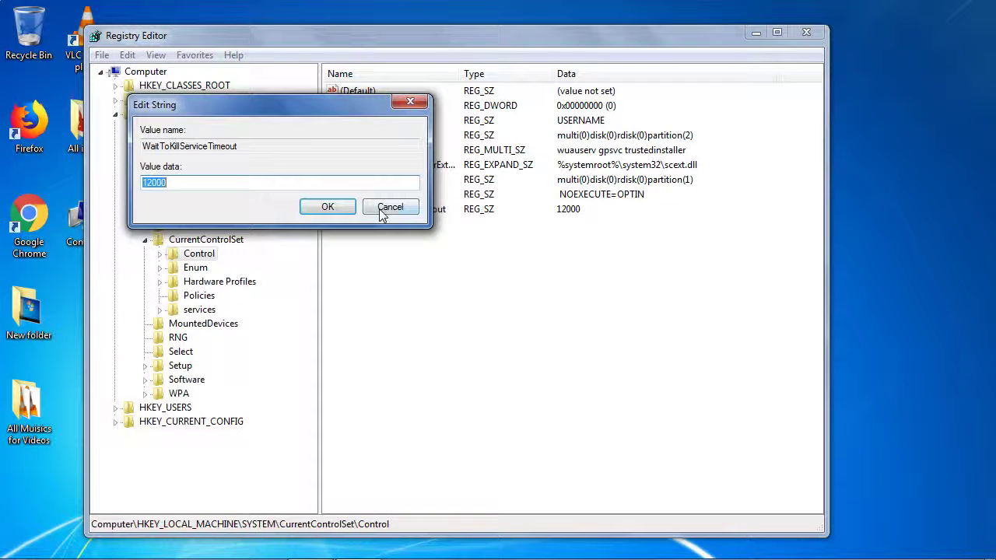
pyautogui.moveTo(234, 102); pyautogui.dragTo(474, 104)
pyautogui.click(449, 183)
pyautogui.moveTo(469, 182); pyautogui.dragTo(380, 182)
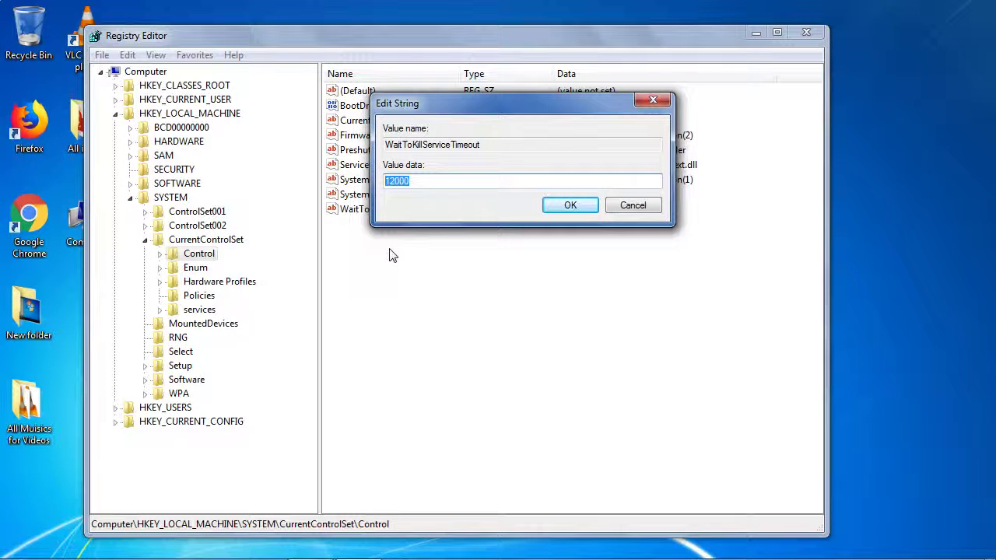
pyautogui.write('4')
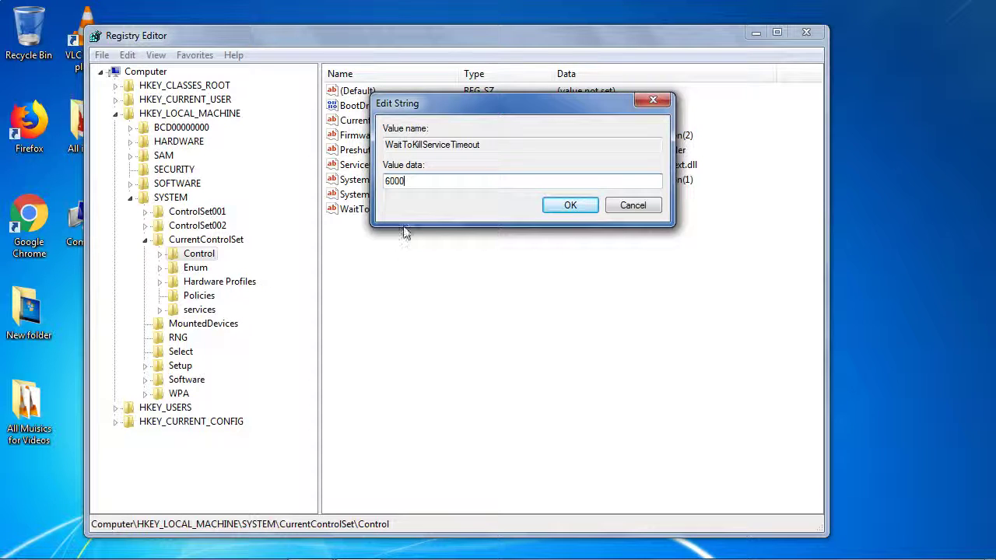
pyautogui.click(571, 206)
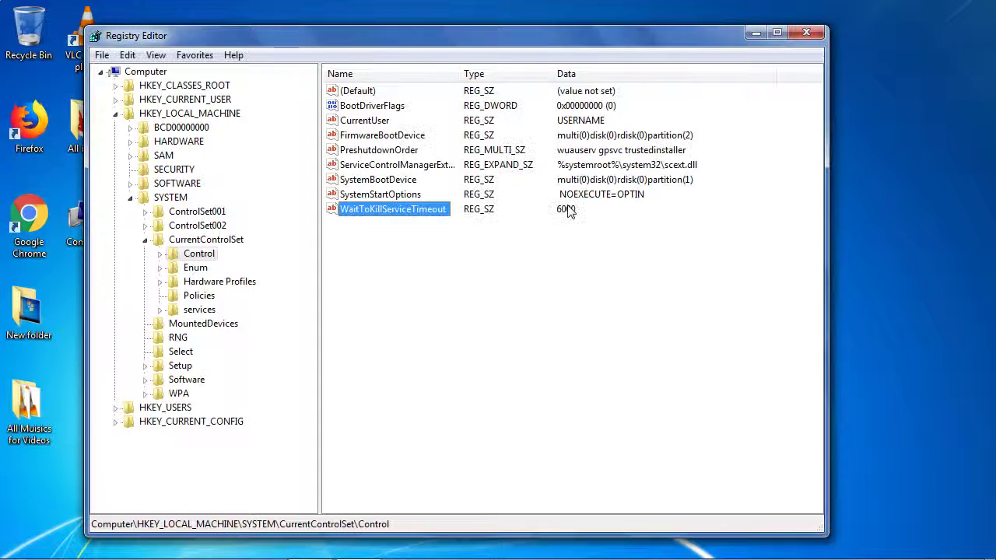
# - Collapse the CurrentControlSet, SYSTEM and HKEY_LOCAL_MACHINE branches in the registry tree and close Registry Editor
pyautogui.click(327, 310)
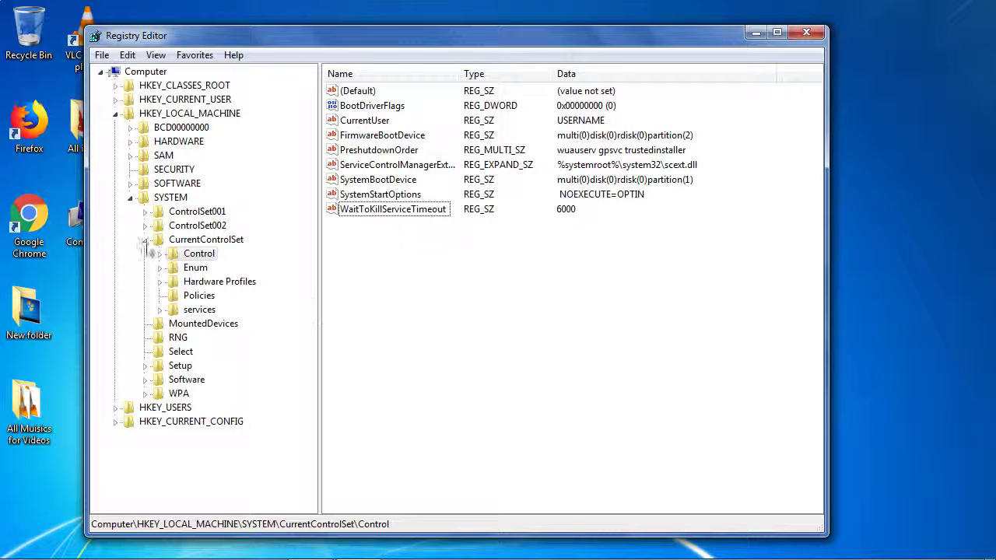
pyautogui.click(144, 240)
pyautogui.click(130, 197)
pyautogui.click(115, 115)
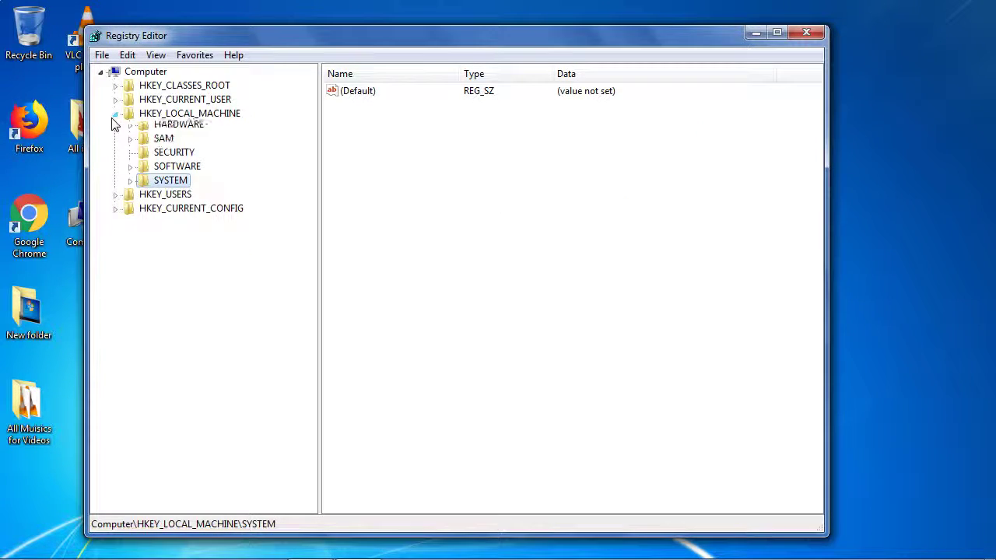
pyautogui.click(806, 32)
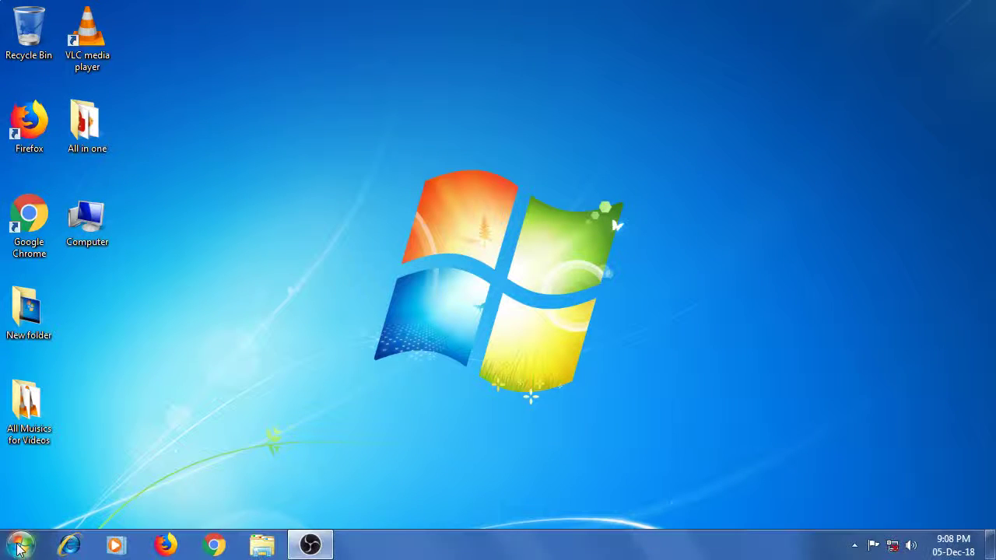
# - Display the computer's shutdown options that include Restart
pyautogui.click(19, 545)
pyautogui.click(271, 506)
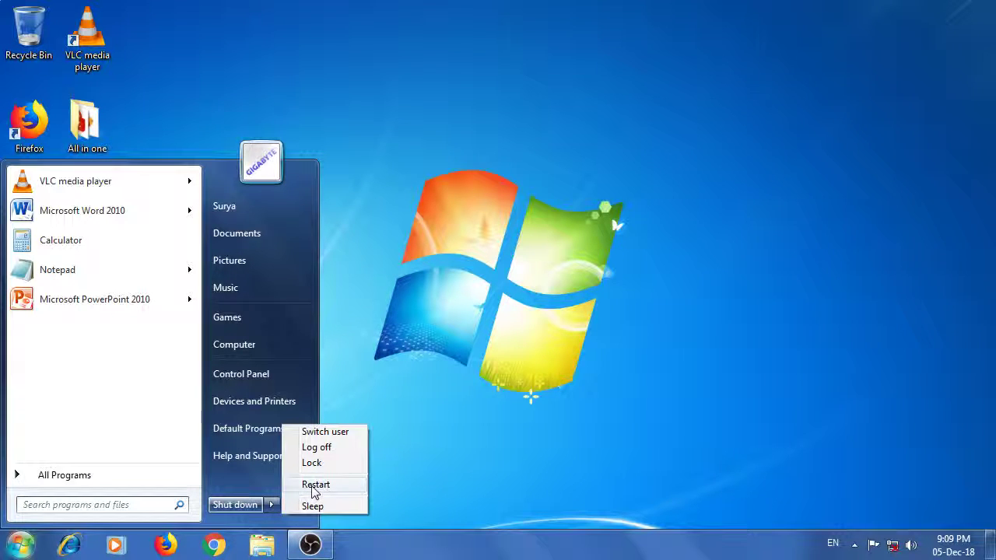
pyautogui.click(558, 281)
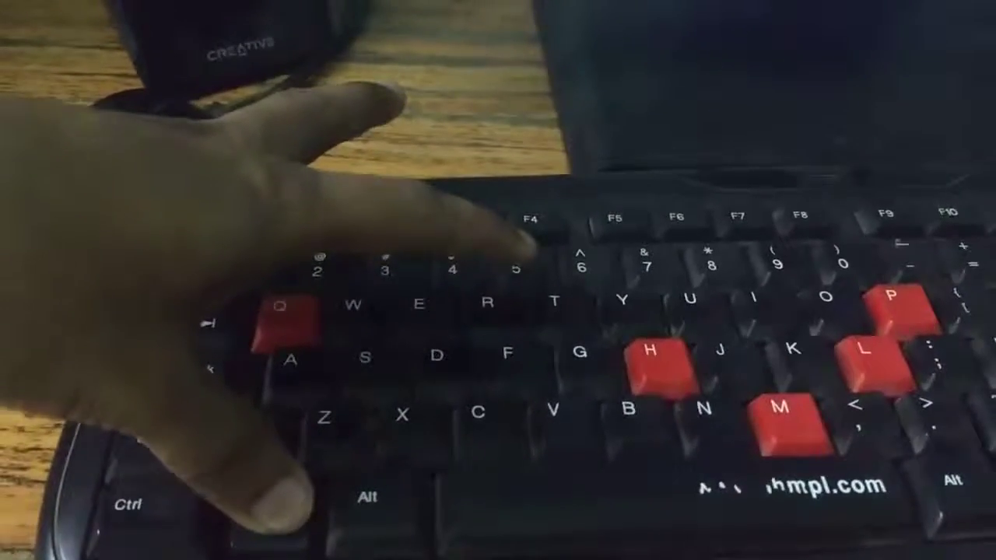
# - Open the user's temporary files folder with the Run command %temp%
pyautogui.press('super+r')
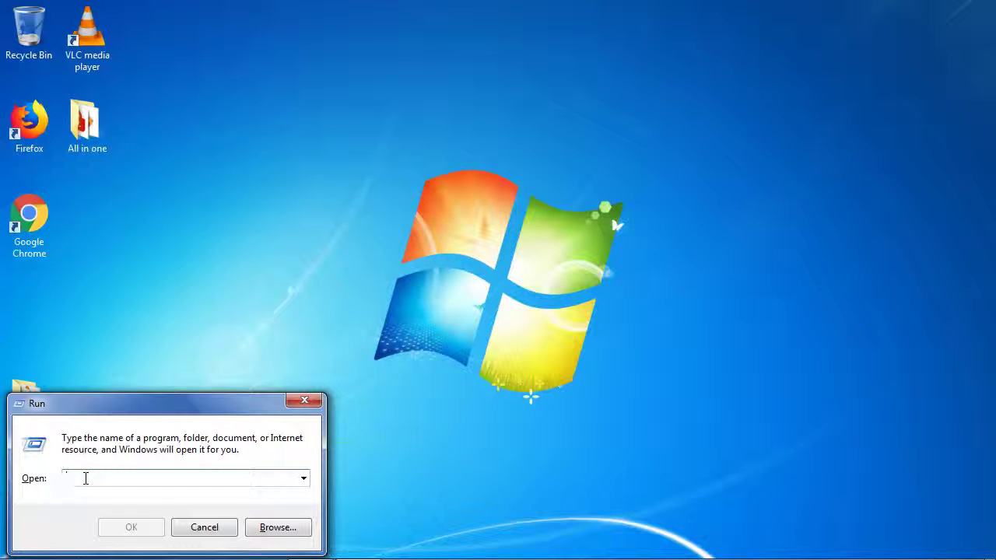
pyautogui.write('%')
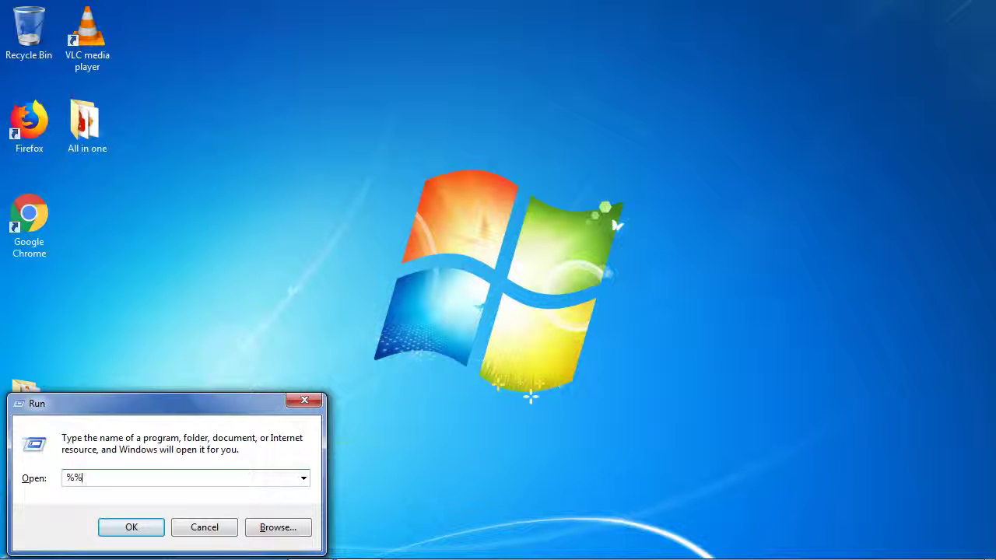
pyautogui.write('temp')
pyautogui.click(129, 530)
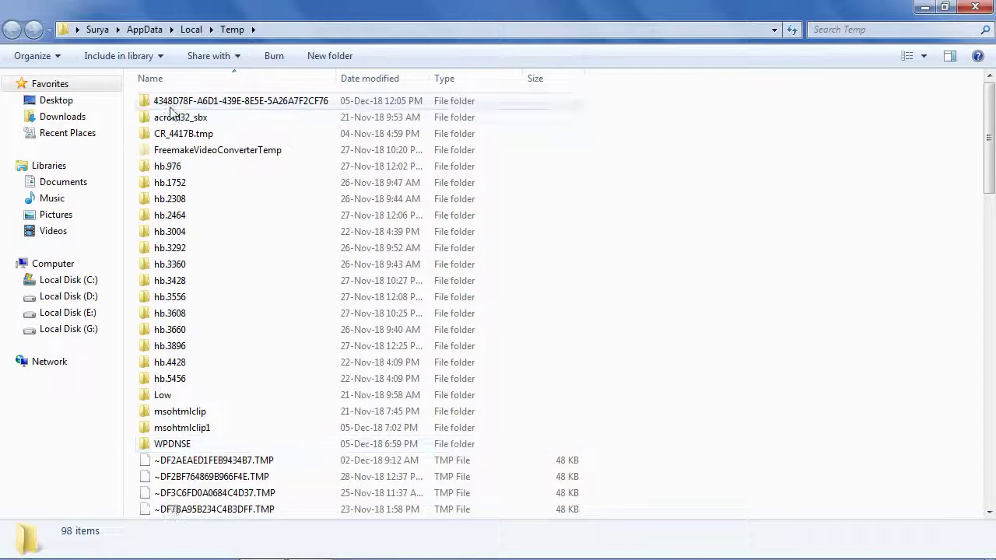
# - Permanently delete all items in the user's Temp folder, dismiss the deletion of files in use, and close the folder
pyautogui.click(383, 106)
pyautogui.hotkey('ctrl', 'a')
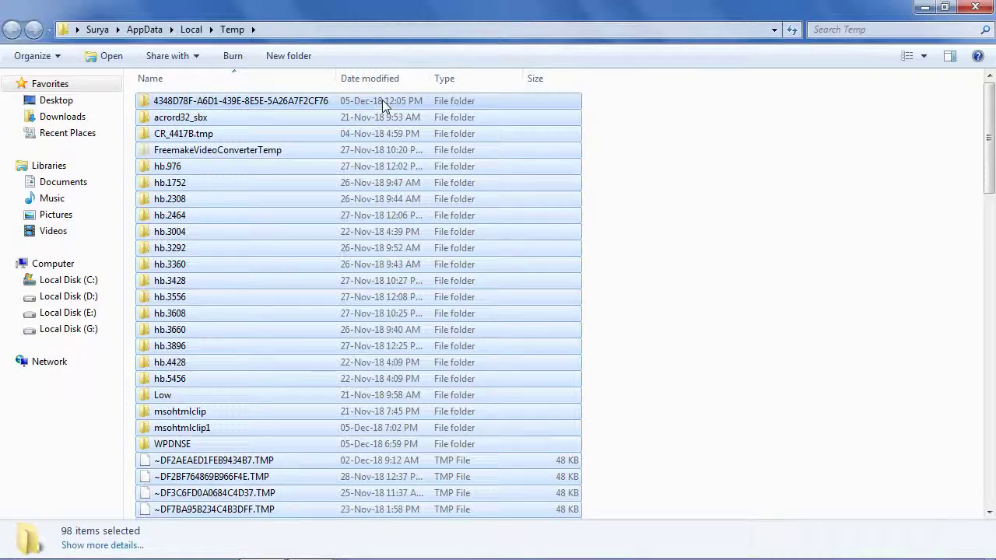
pyautogui.scroll(-7, 382, 280)
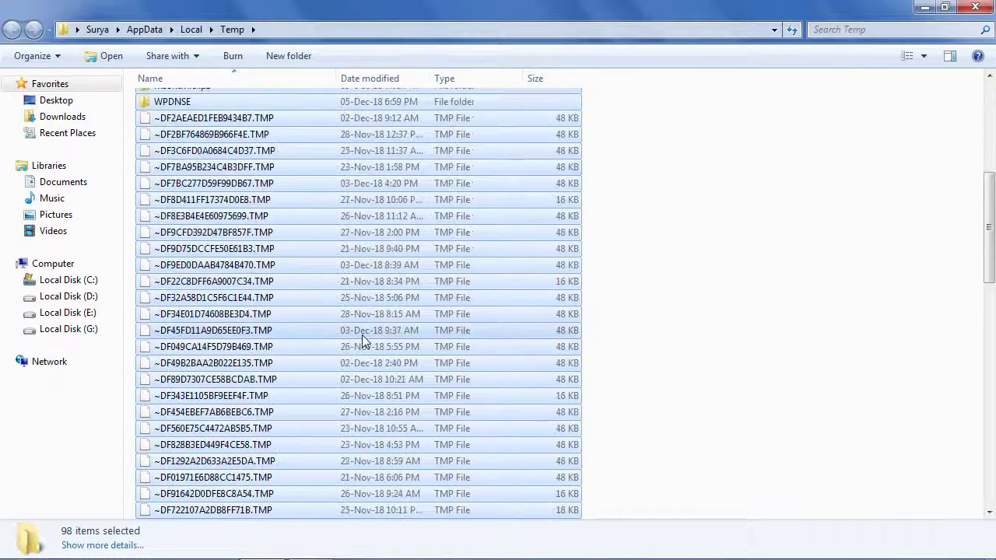
pyautogui.scroll(5, 362, 336)
pyautogui.scroll(2, 362, 337)
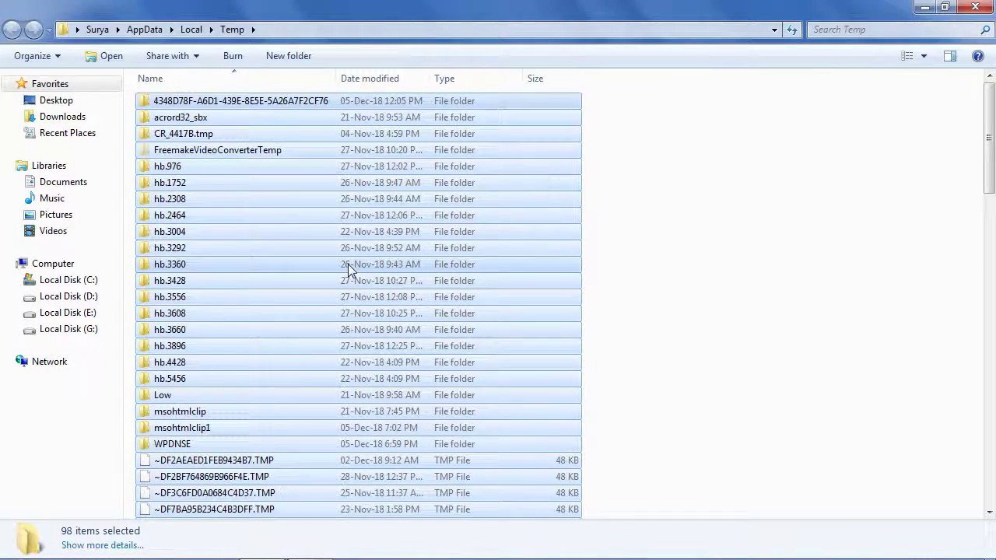
pyautogui.hotkey('shift', 'Delete')
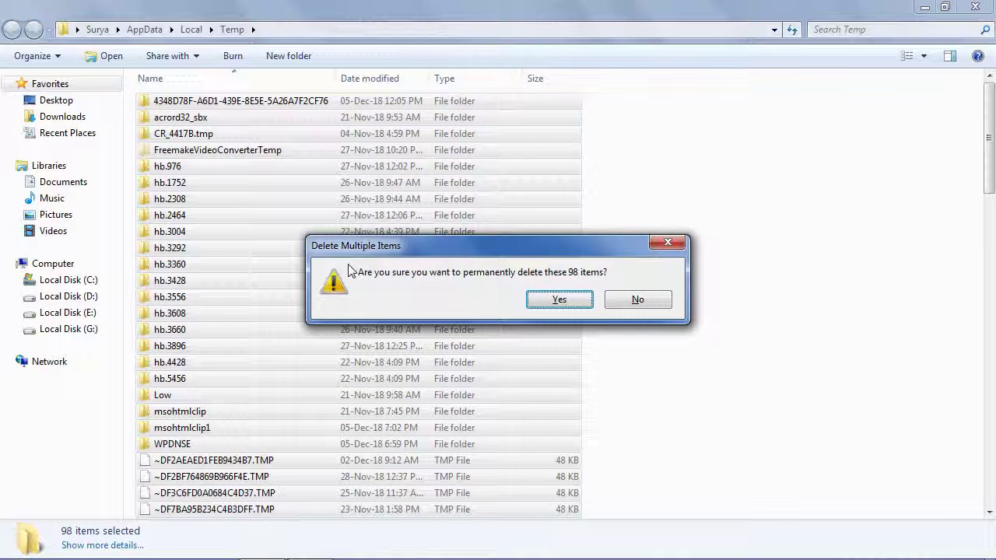
pyautogui.click(543, 303)
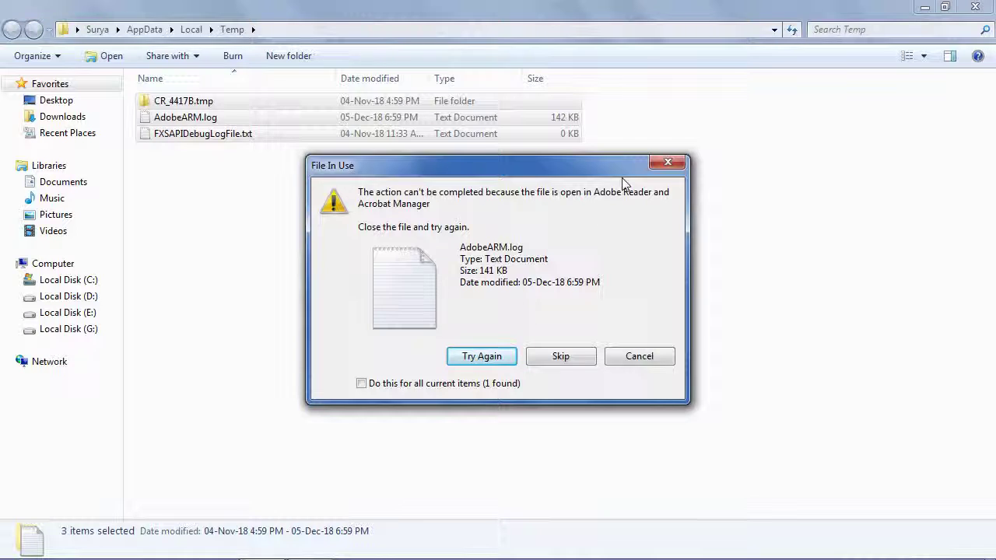
pyautogui.click(667, 167)
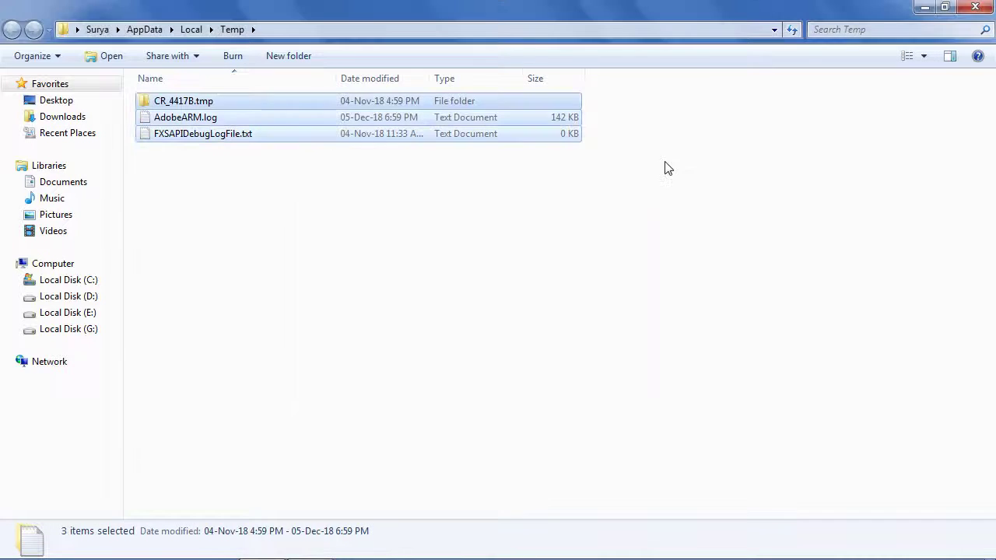
pyautogui.click(314, 289)
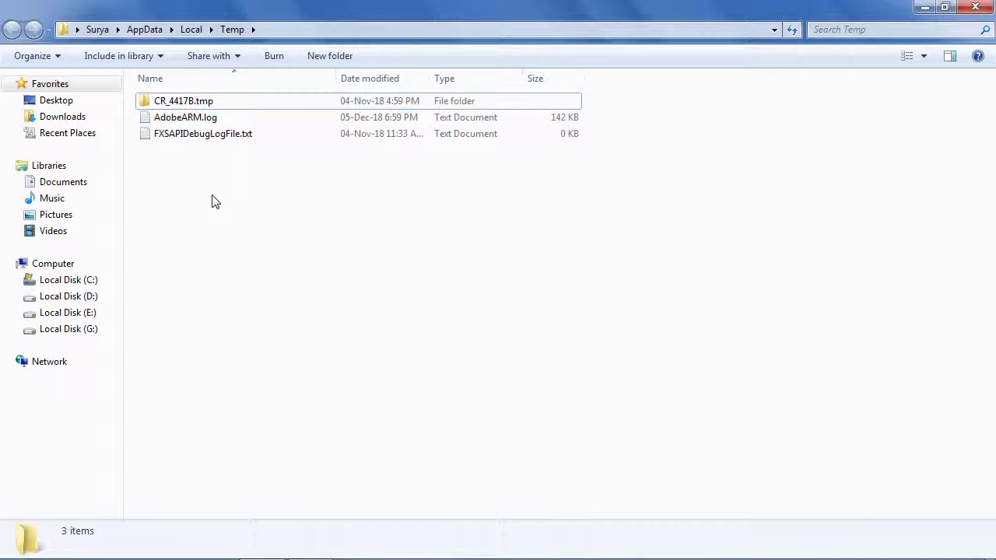
pyautogui.click(973, 8)
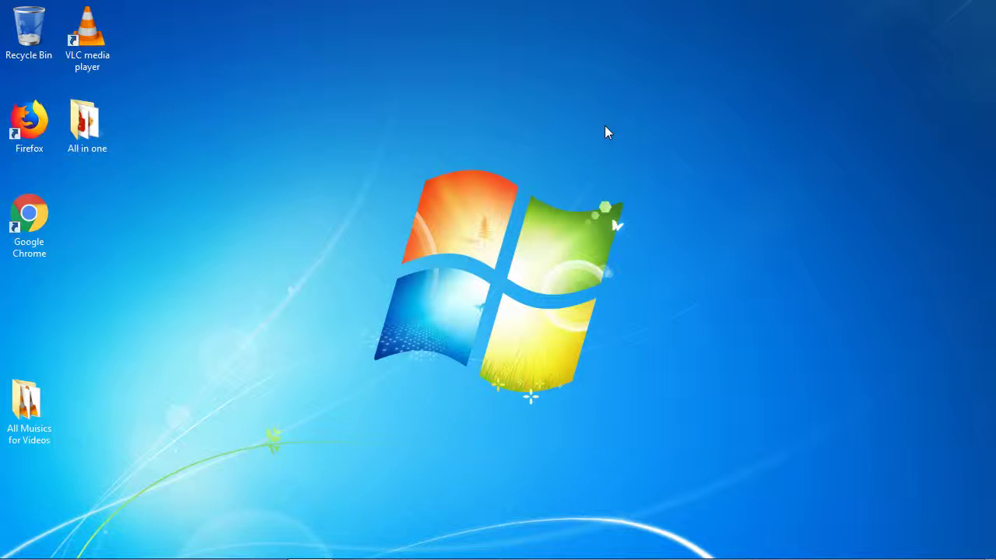
# - Open the Windows Prefetch folder with the Run command prefetch and grant permanent access to it
pyautogui.press('super+r')
pyautogui.click(131, 477)
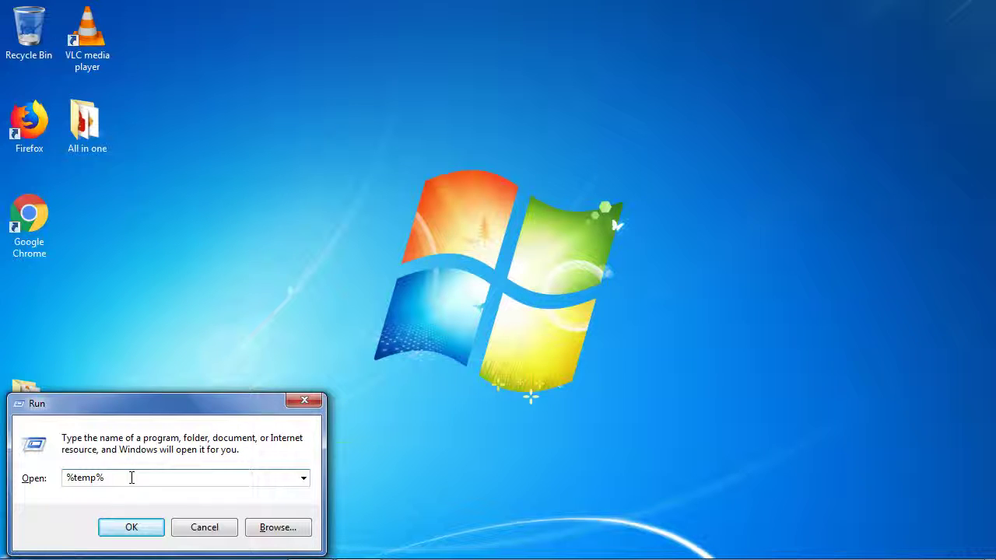
pyautogui.press('BackSpace')
pyautogui.press('BackSpace')
pyautogui.press('BackSpace')
pyautogui.press('BackSpace')
pyautogui.press('BackSpace')
pyautogui.press('BackSpace')
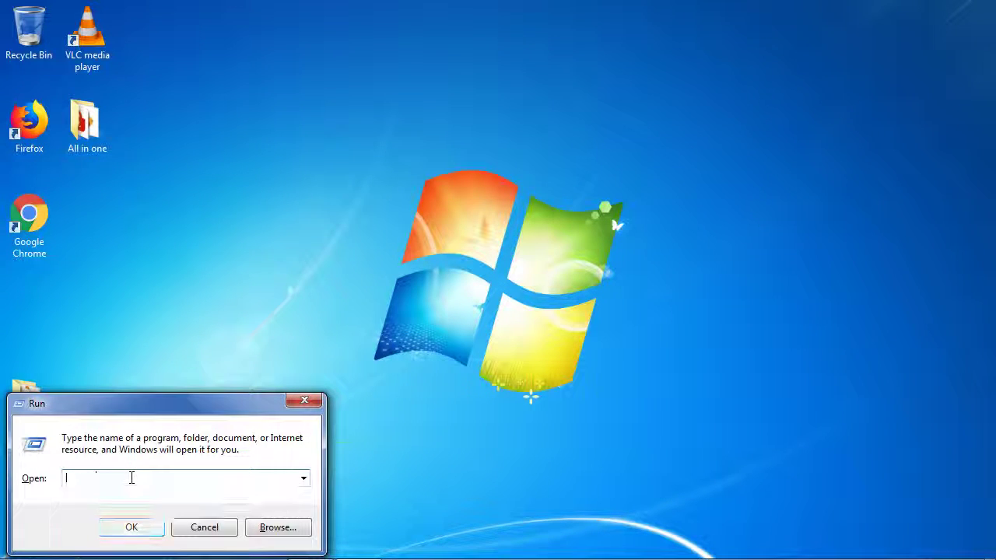
pyautogui.write('prefetch')
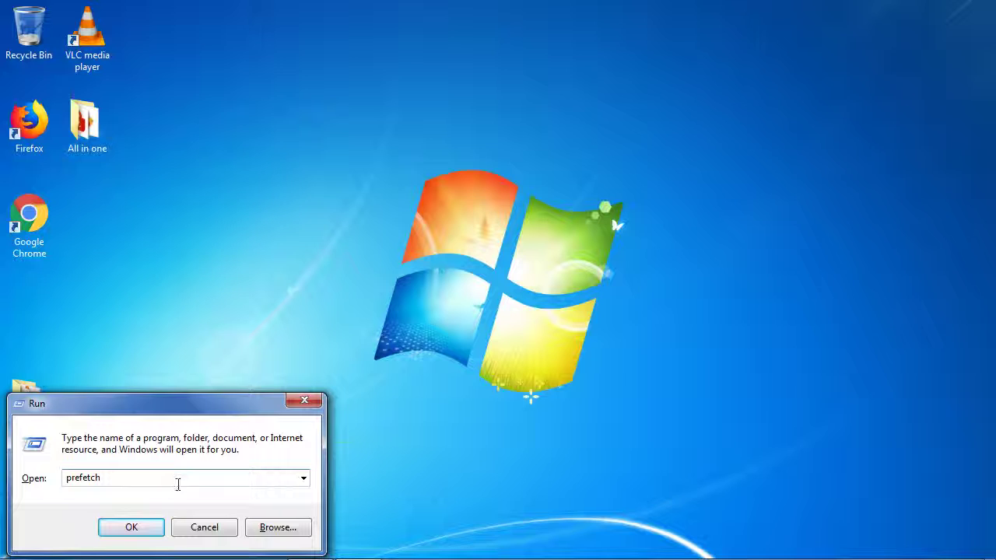
pyautogui.press('Return')
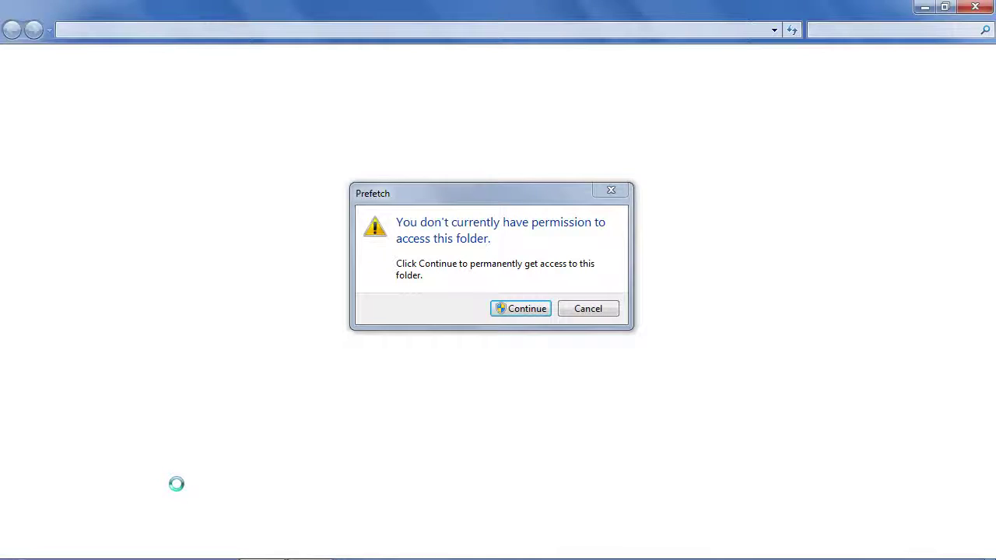
pyautogui.click(520, 309)
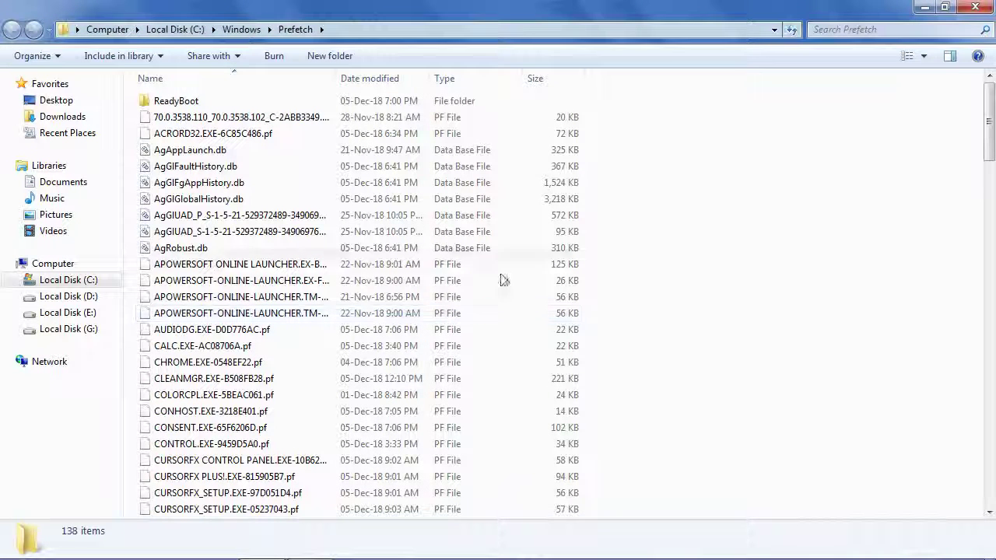
# - Permanently delete all items in the Prefetch folder and close its window
pyautogui.hotkey('ctrl', 'a')
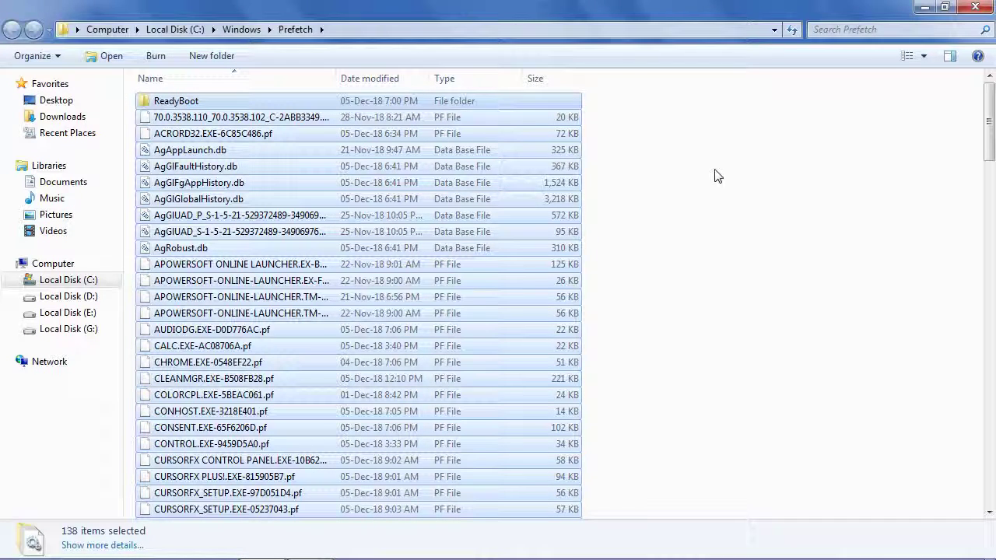
pyautogui.hotkey('shift', 'Delete')
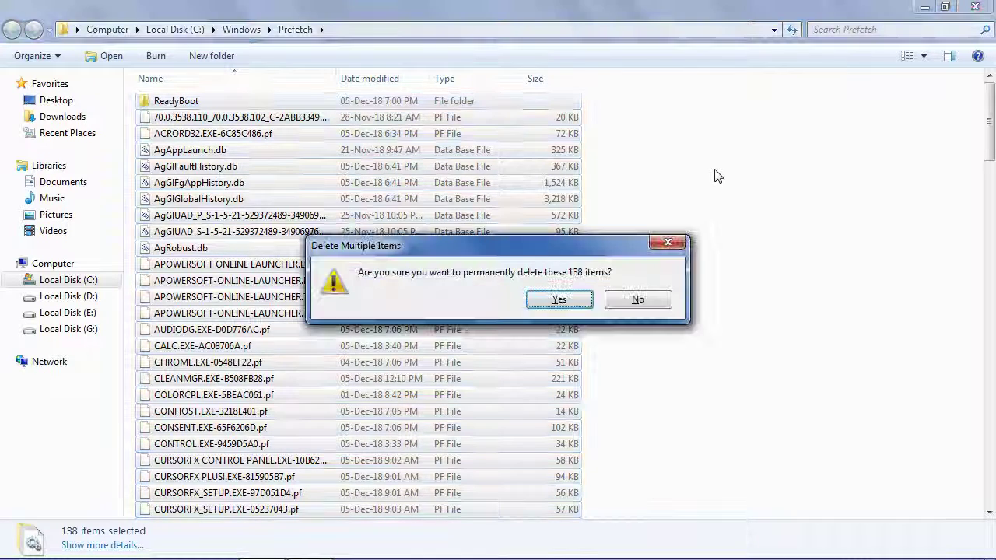
pyautogui.click(560, 300)
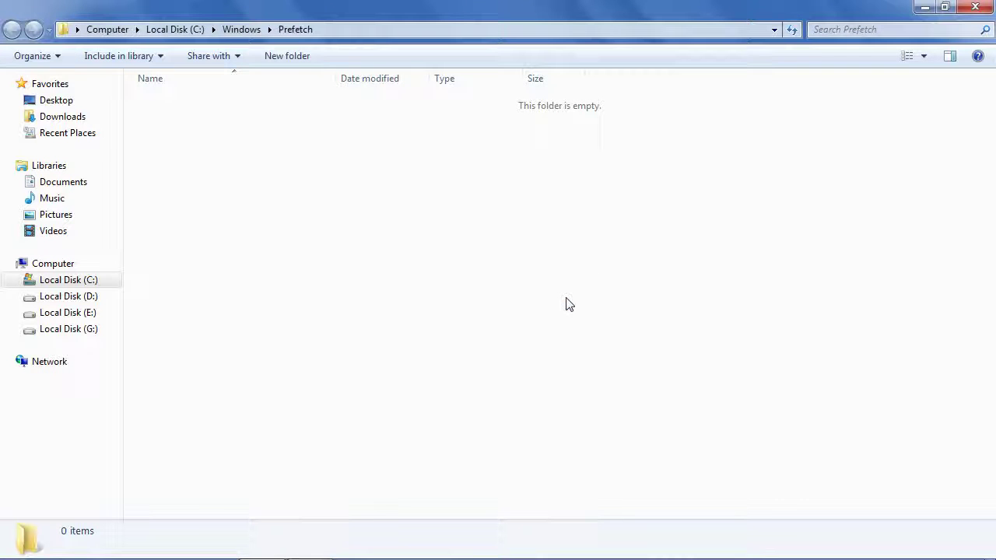
pyautogui.click(975, 7)
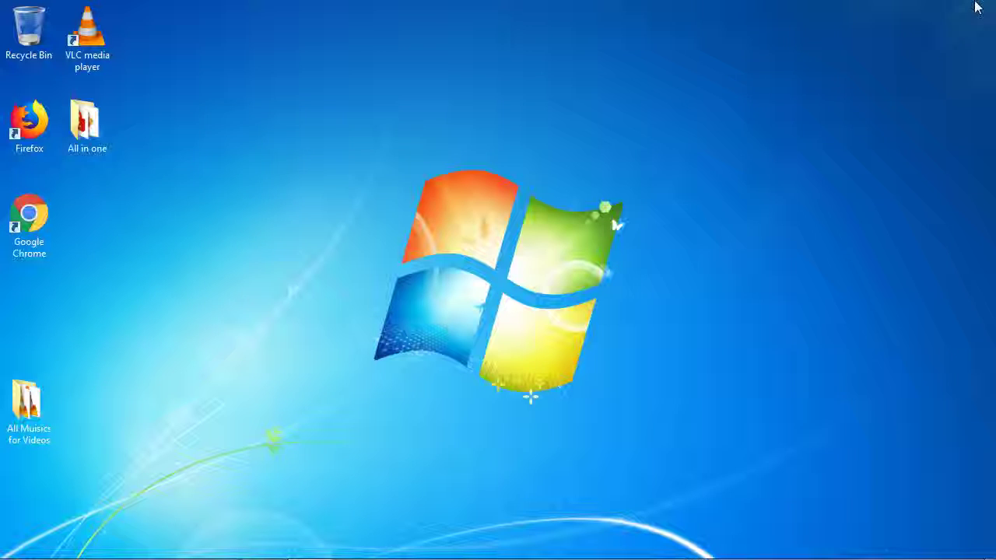
# - Open the Windows Temp folder with the Run command temp
pyautogui.press('super+r')
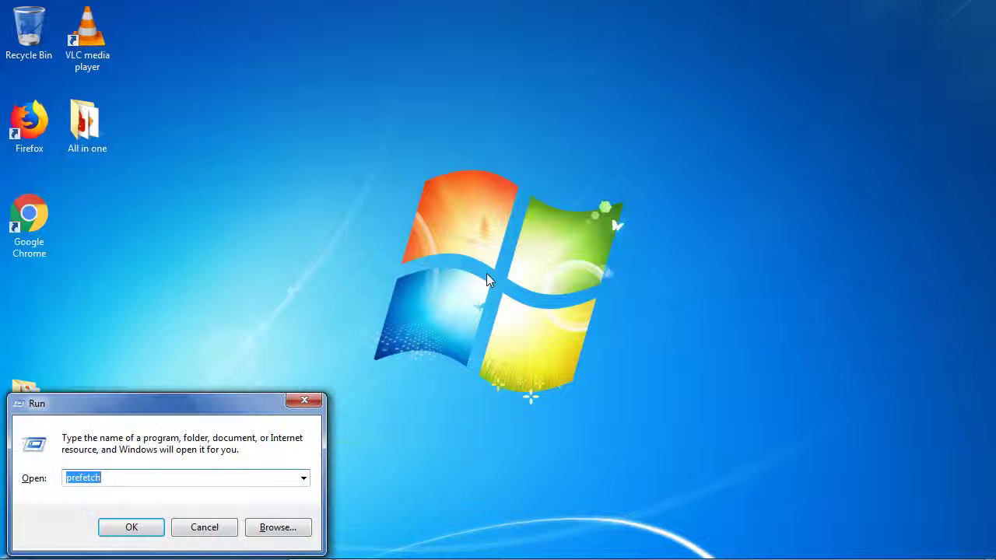
pyautogui.write('temp')
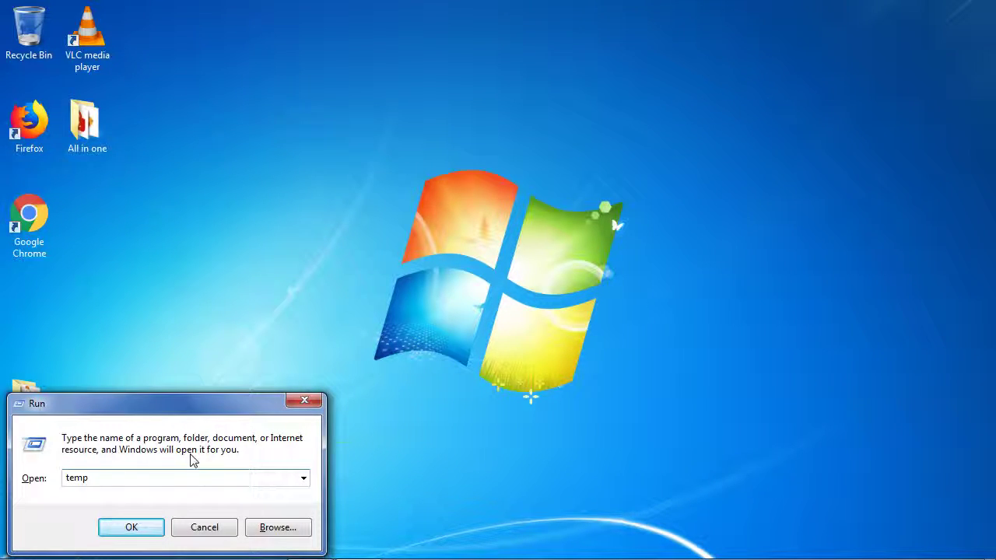
pyautogui.click(133, 528)
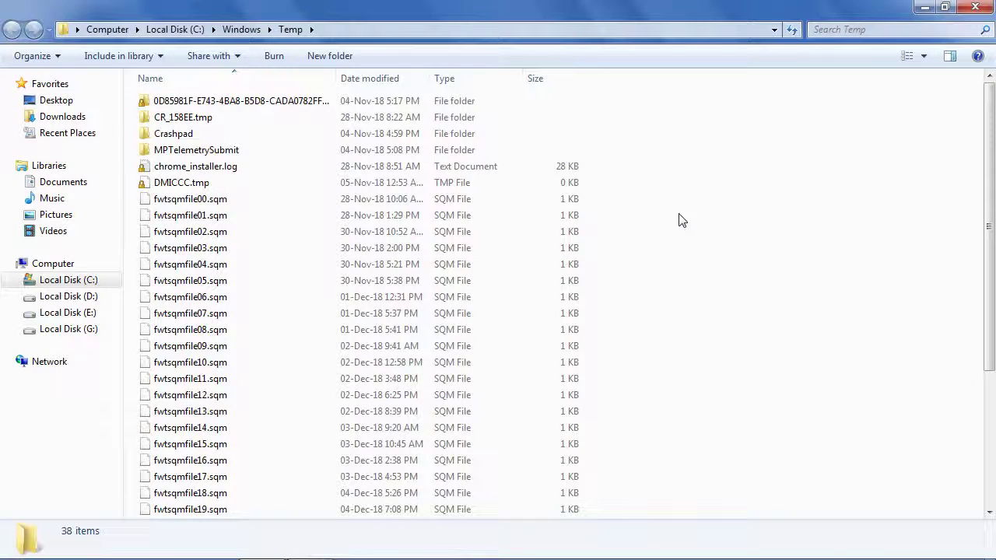
# - Permanently delete all items in the Windows Temp folder, granting administrator permission for all current items, and close the folder
pyautogui.hotkey('ctrl', 'a')
pyautogui.hotkey('shift', 'Delete')
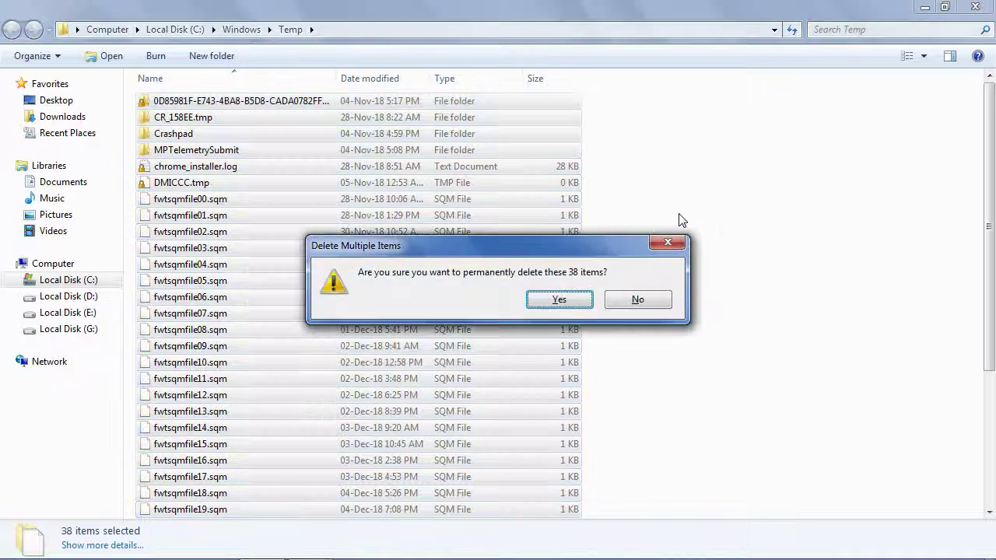
pyautogui.click(564, 303)
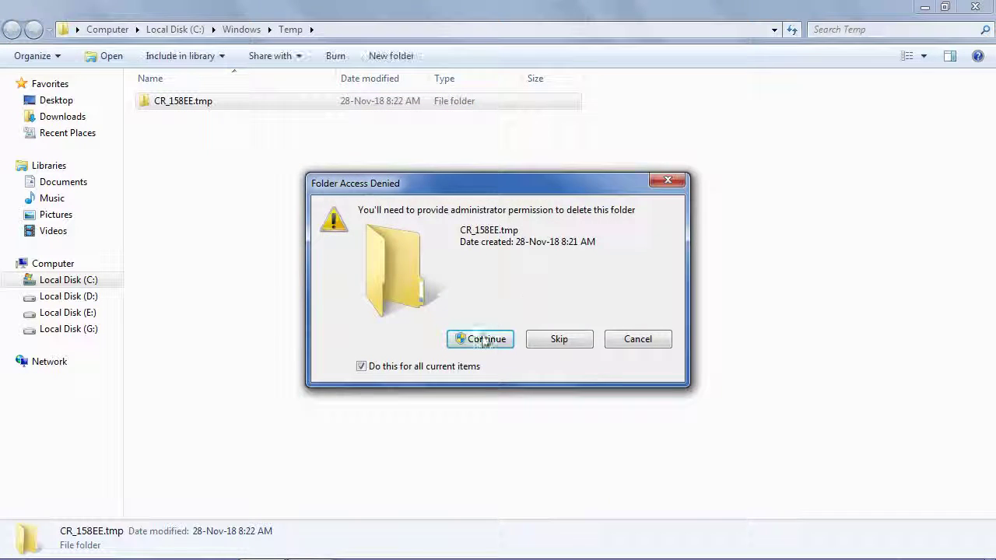
pyautogui.click(484, 343)
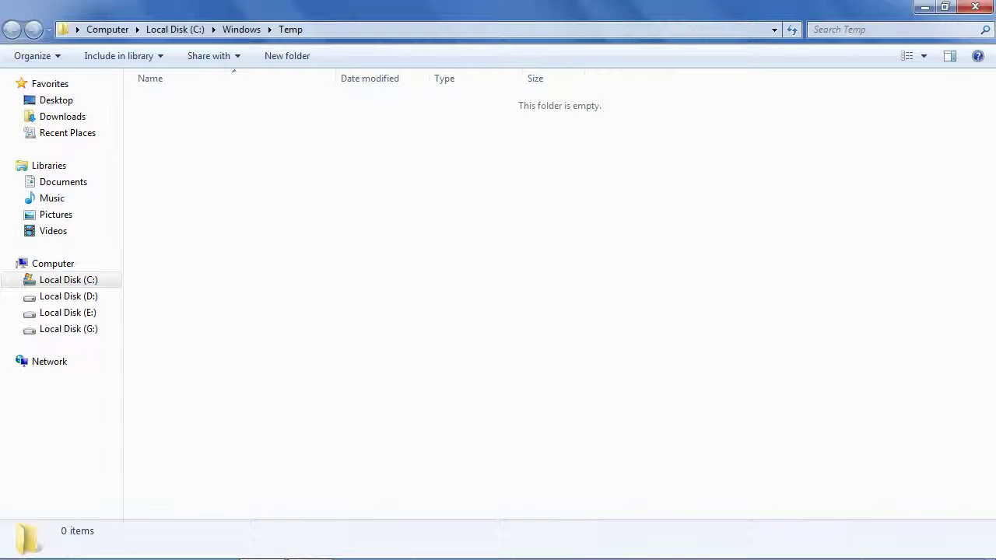
pyautogui.click(985, 8)
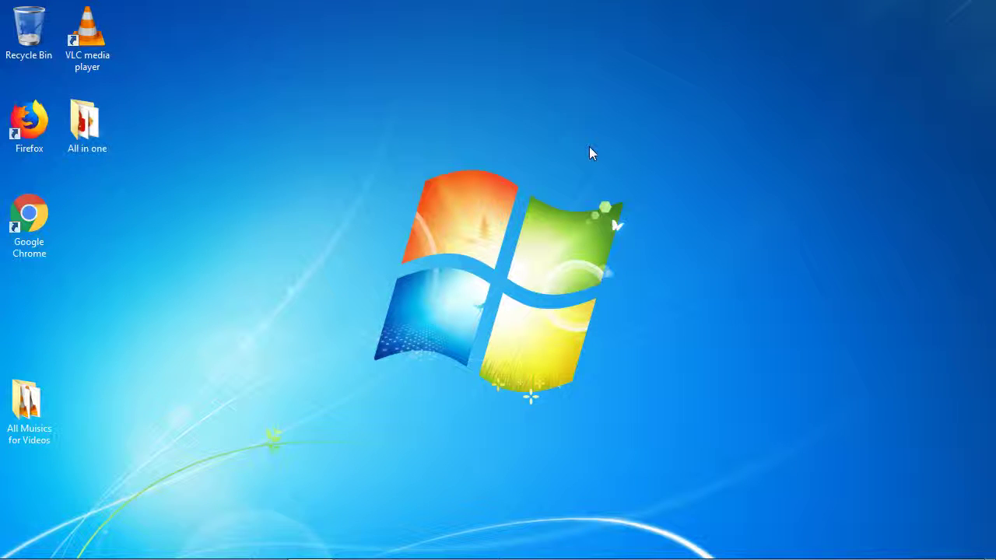
# - Open the Recent folder with the Run command recent
pyautogui.press('super+r')
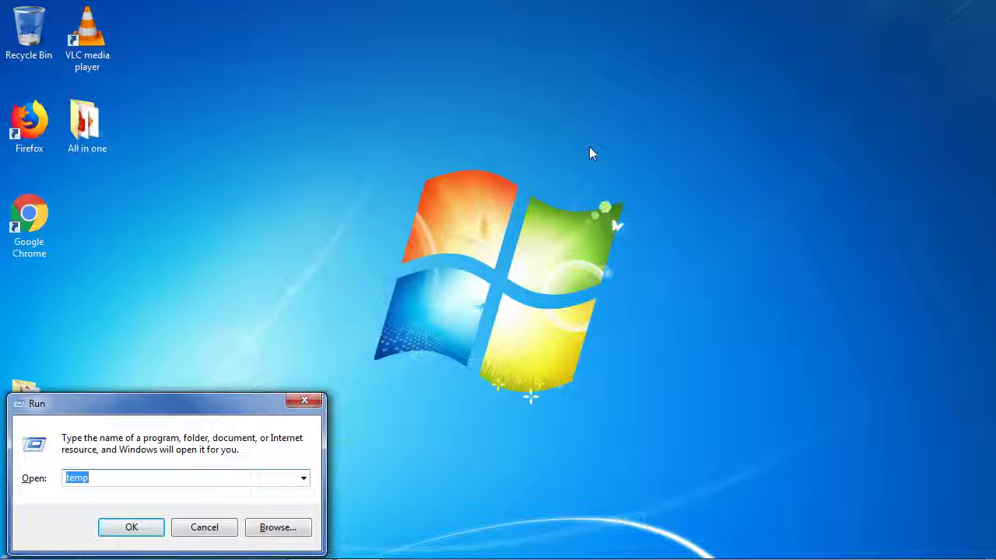
pyautogui.write('recent')
pyautogui.click(132, 528)
# - Delete all items in the Recent folder and close its window
pyautogui.click(350, 185)
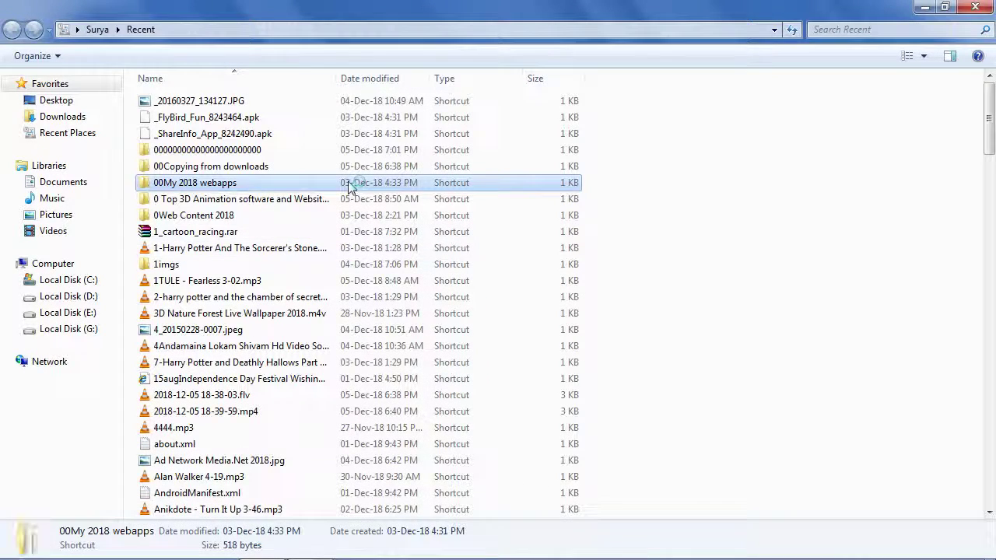
pyautogui.hotkey('ctrl', 'a')
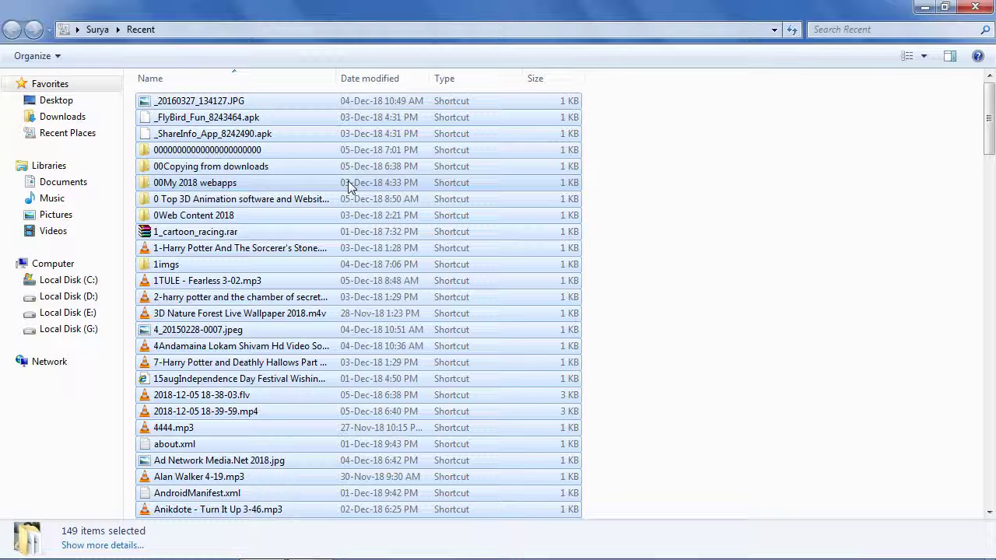
pyautogui.press('Delete')
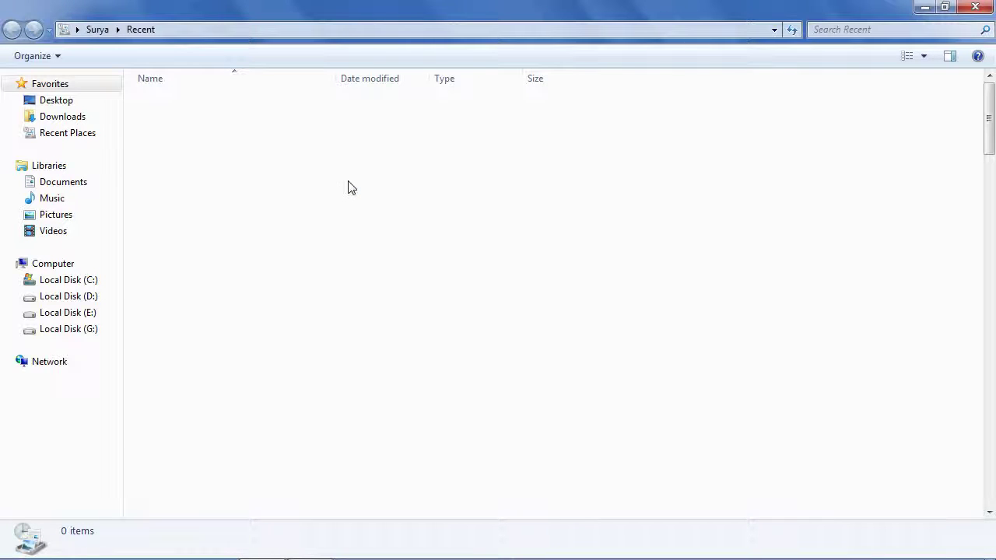
pyautogui.click(975, 6)
pyautogui.rightClick(452, 70)
pyautogui.click(491, 114)
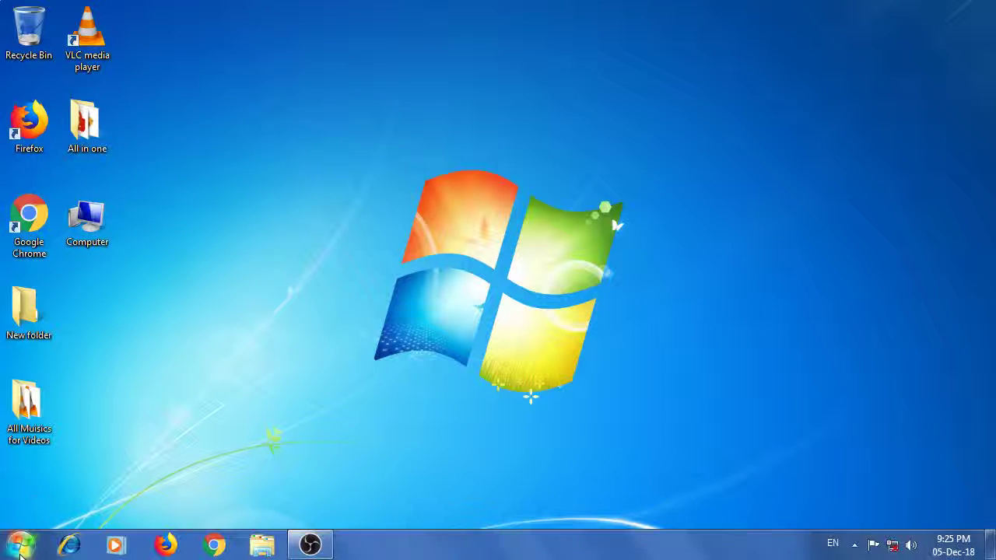
# - Search Windows for "system confi" and open System Configuration
pyautogui.click(22, 544)
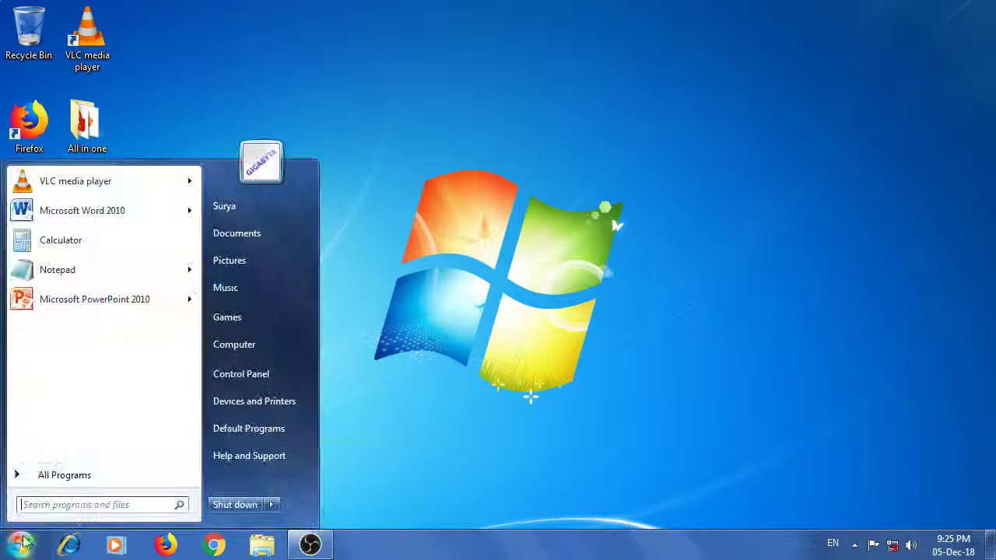
pyautogui.click(36, 507)
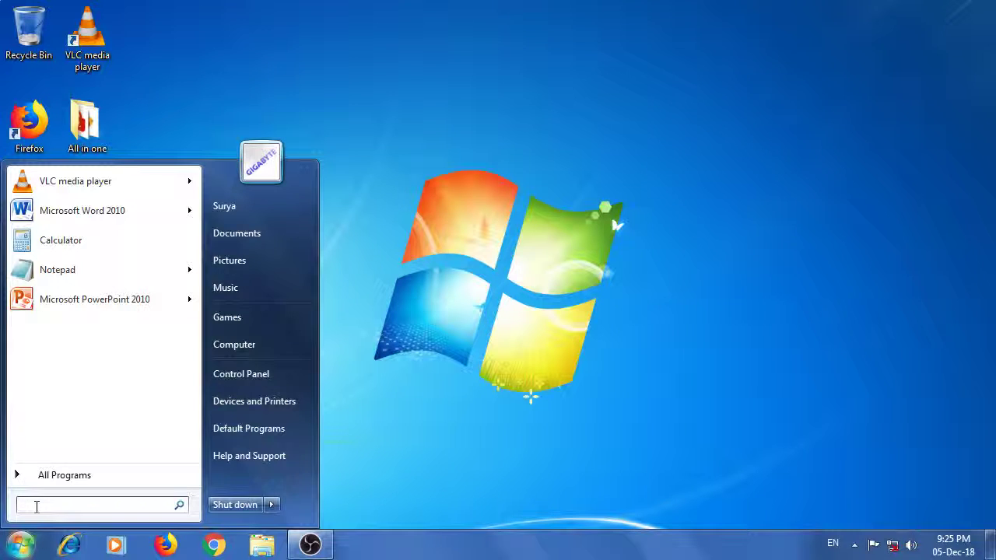
pyautogui.write('system')
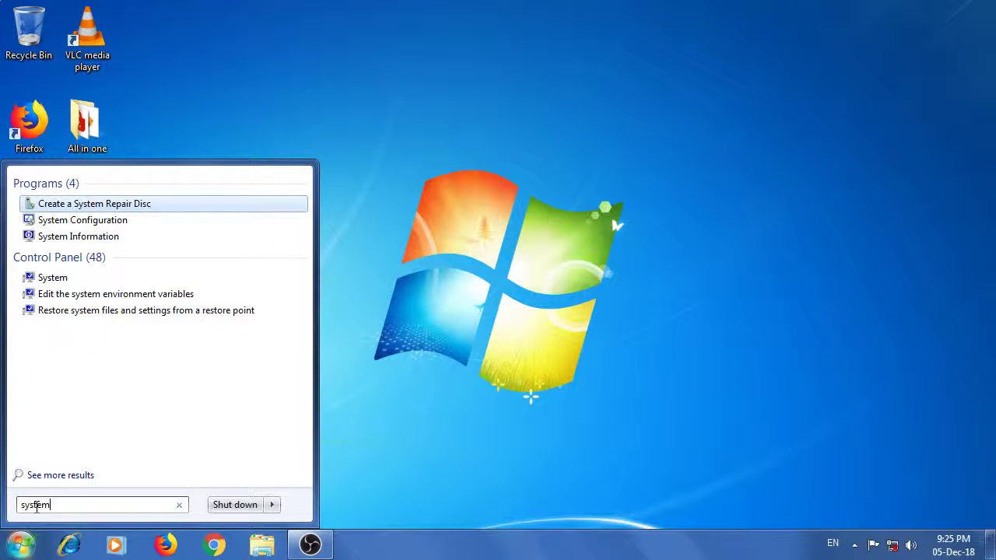
pyautogui.write(' confi')
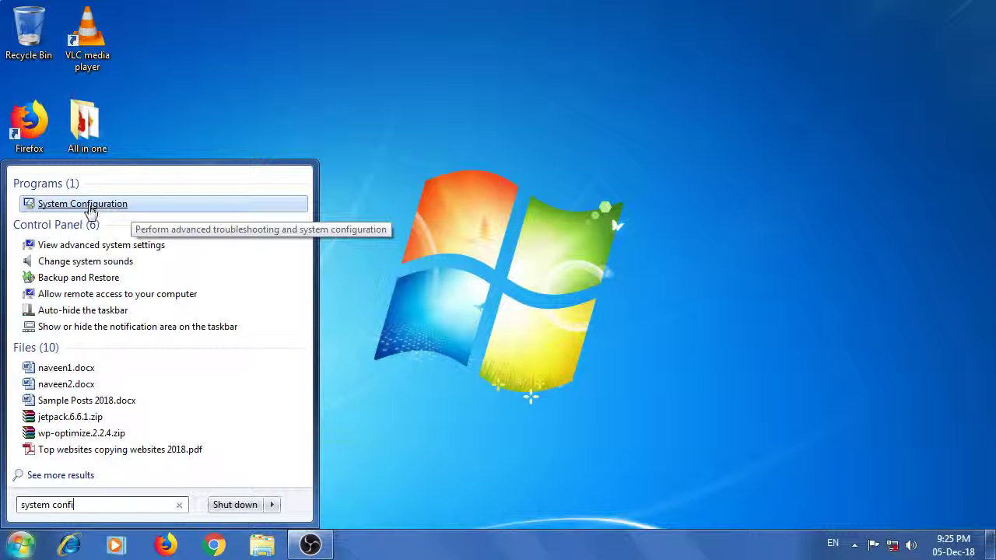
pyautogui.click(109, 206)
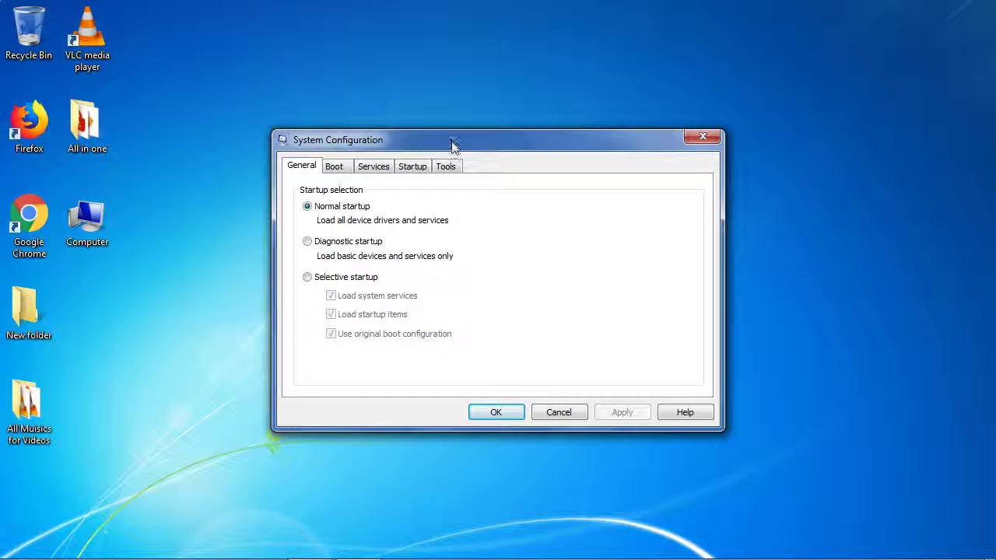
pyautogui.moveTo(454, 147); pyautogui.dragTo(476, 114)
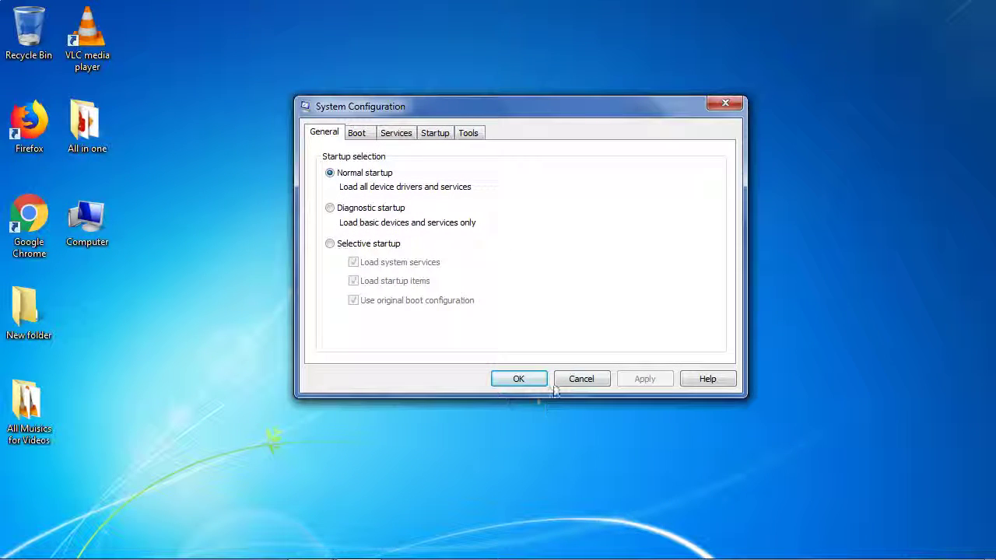
# - Set the boot timeout to 3 seconds in System Configuration
pyautogui.click(468, 134)
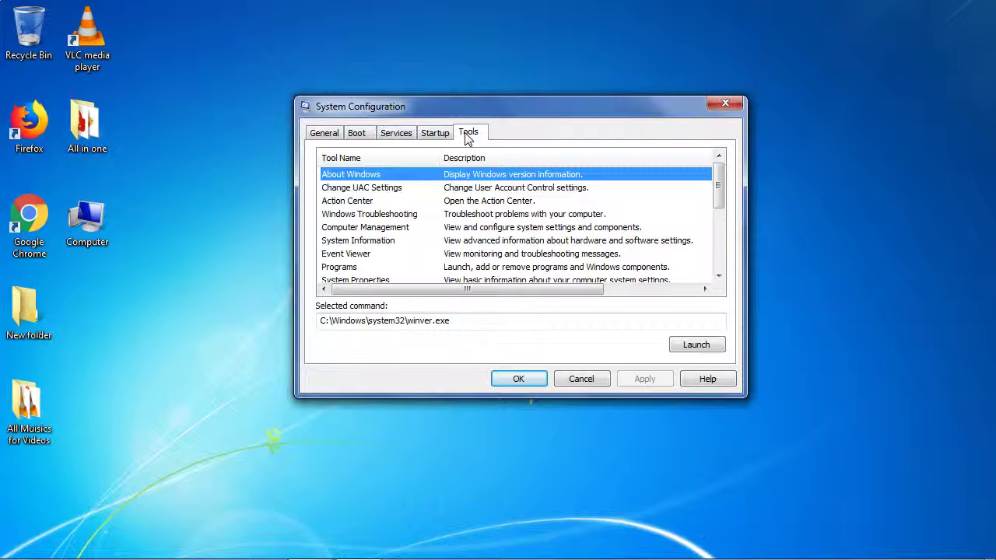
pyautogui.click(436, 137)
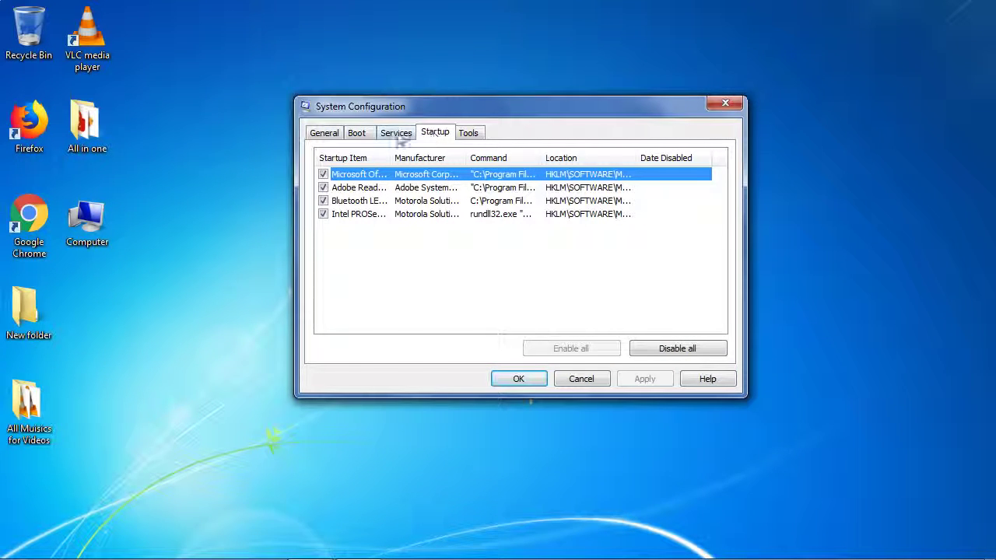
pyautogui.click(400, 137)
pyautogui.click(358, 137)
pyautogui.click(327, 135)
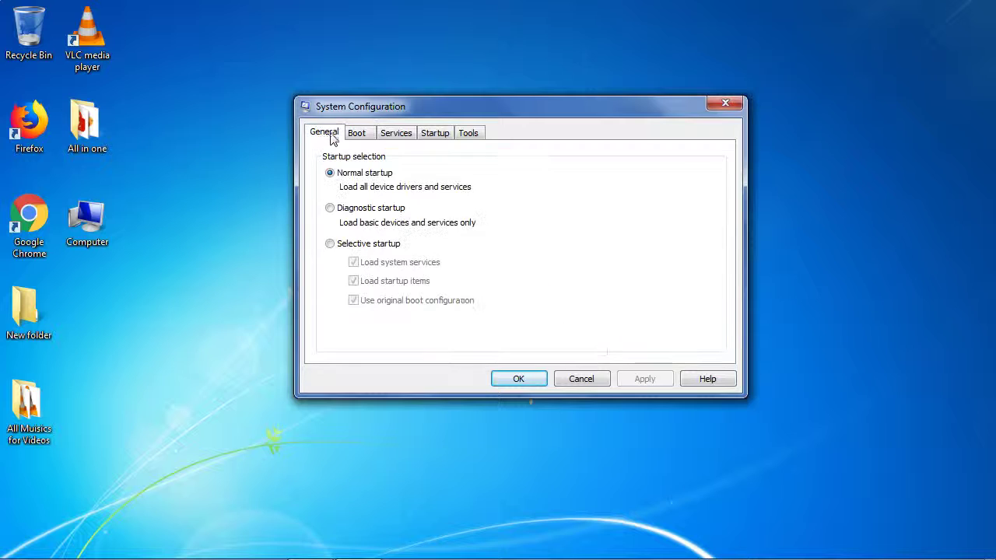
pyautogui.click(356, 137)
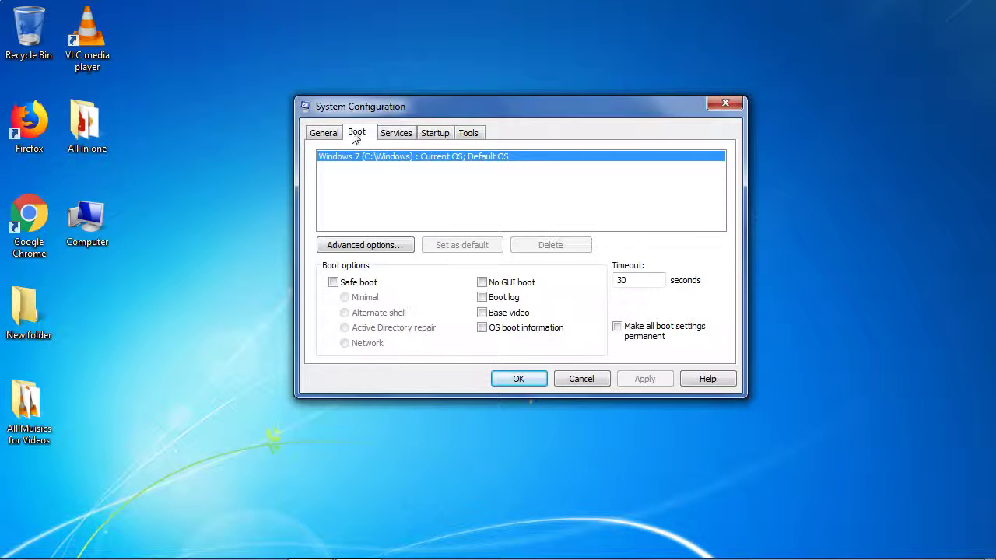
pyautogui.click(641, 284)
pyautogui.press('BackSpace')
pyautogui.press('BackSpace')
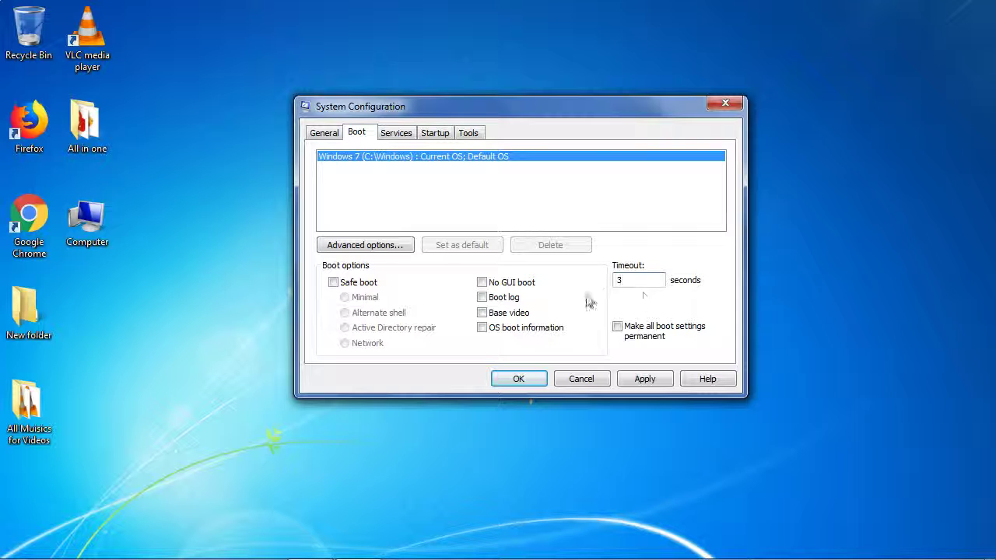
# - Enable the number of processors setting in the advanced boot options and set it to 2
pyautogui.click(354, 247)
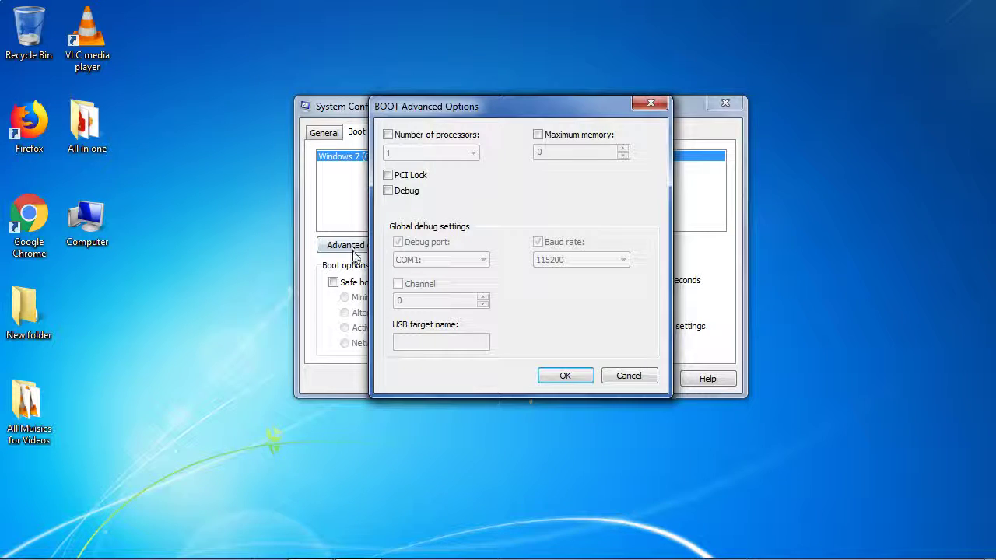
pyautogui.click(388, 134)
pyautogui.click(456, 154)
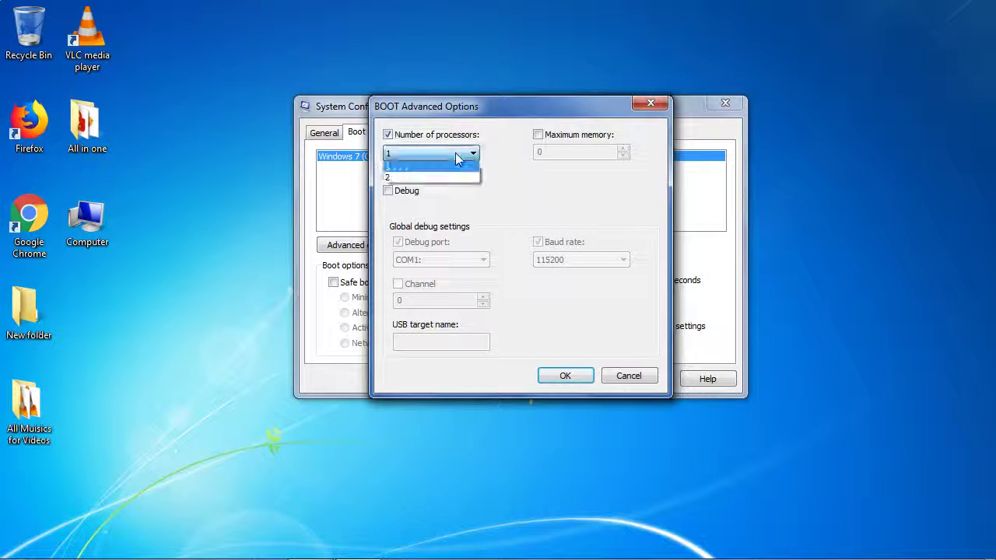
pyautogui.click(401, 175)
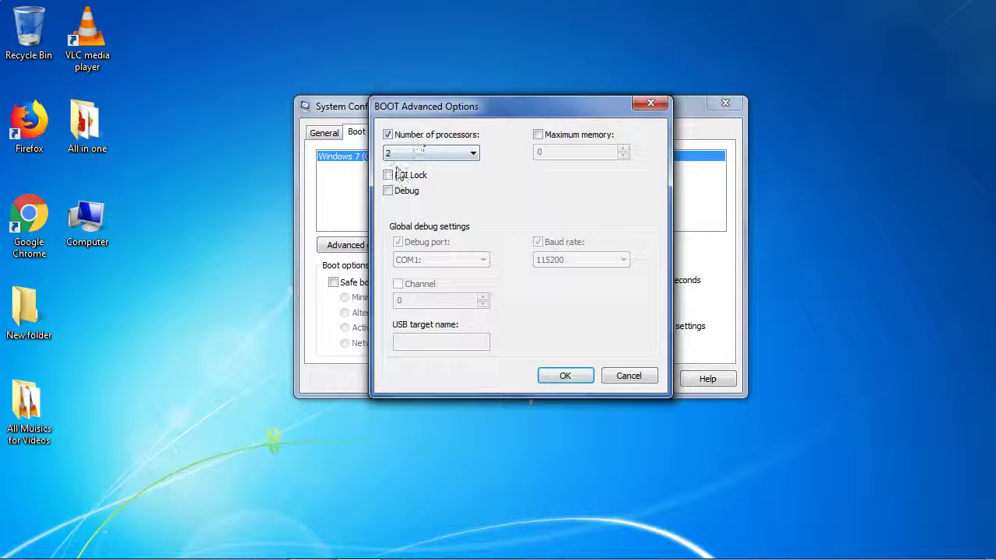
pyautogui.click(460, 157)
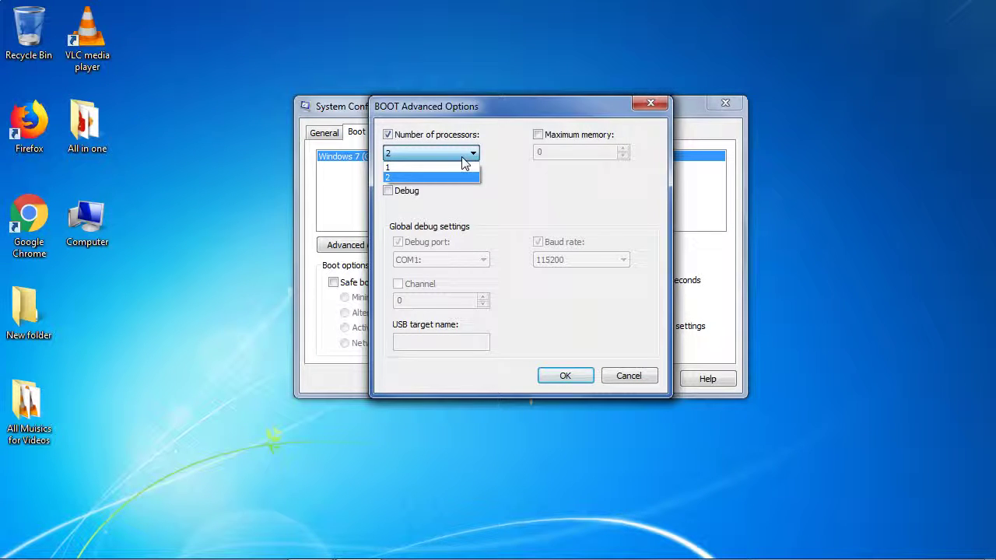
pyautogui.click(430, 176)
pyautogui.click(562, 376)
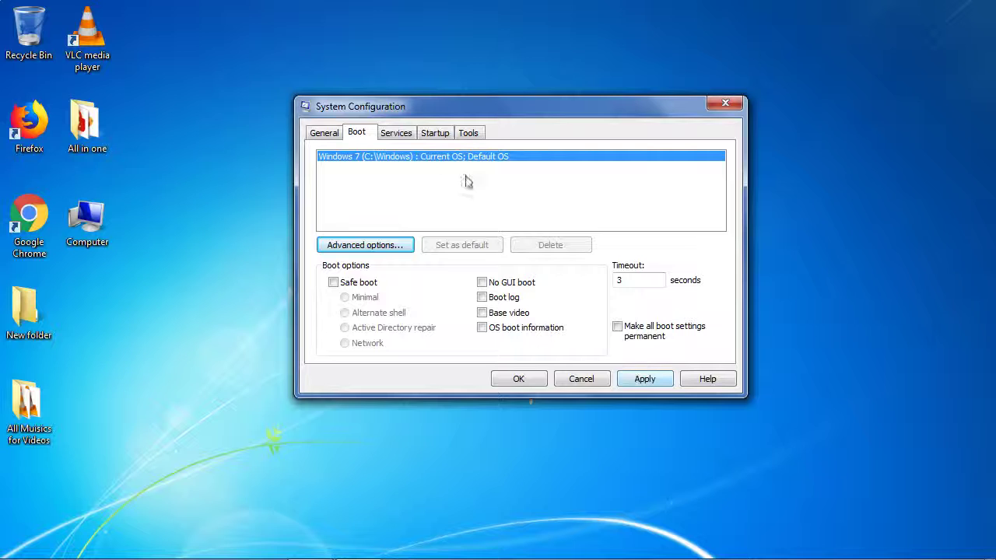
# - Hide all Microsoft services in the service list and apply the System Configuration changes, exiting without a restart
pyautogui.click(400, 133)
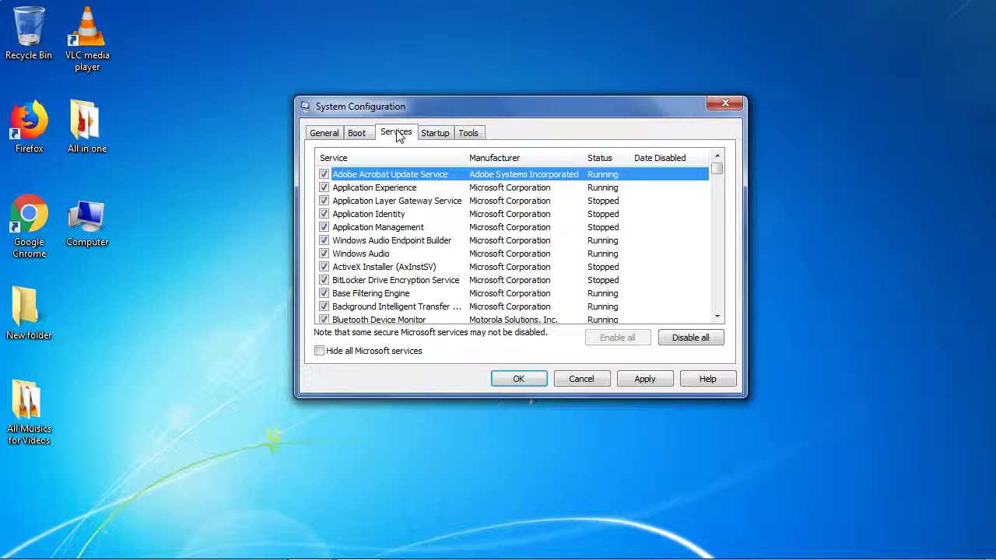
pyautogui.click(319, 351)
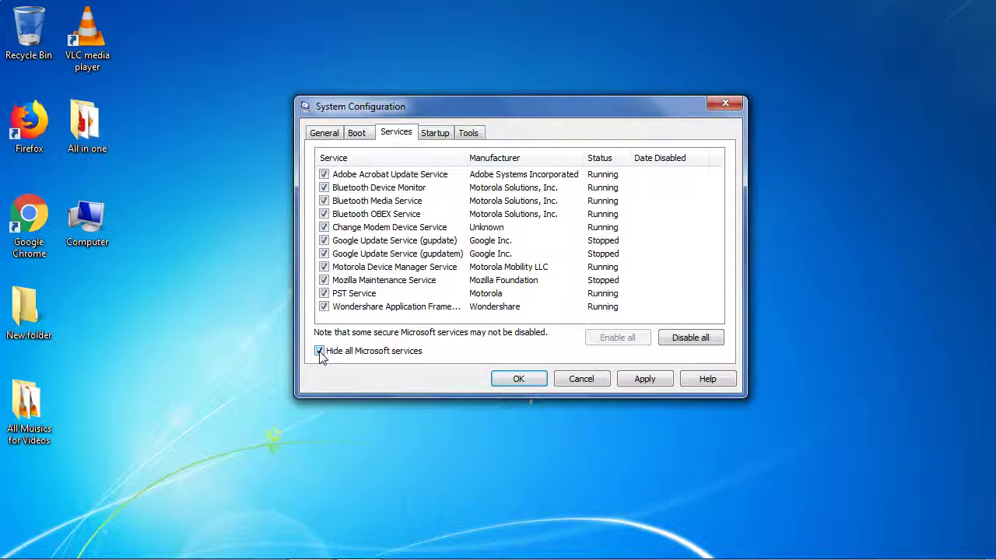
pyautogui.click(362, 135)
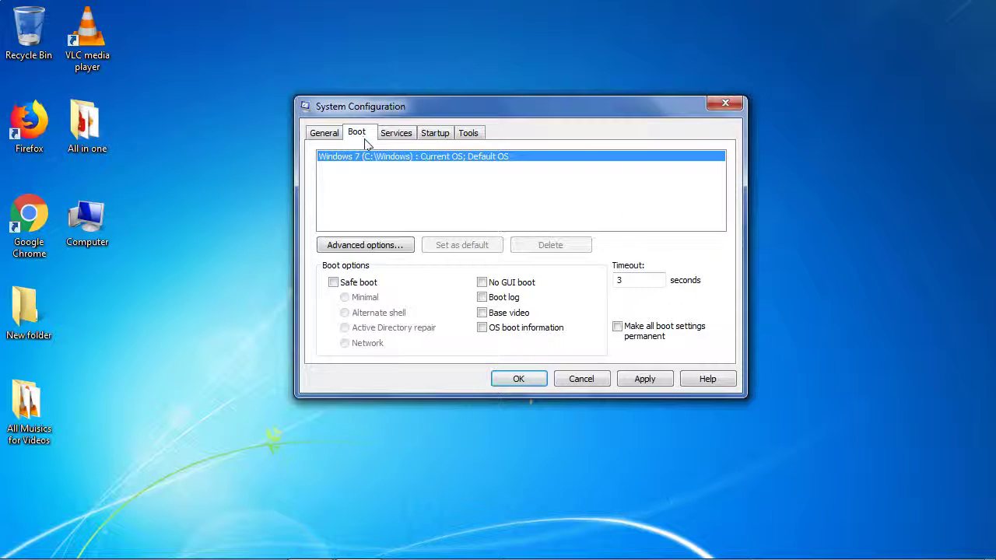
pyautogui.click(645, 379)
pyautogui.click(518, 379)
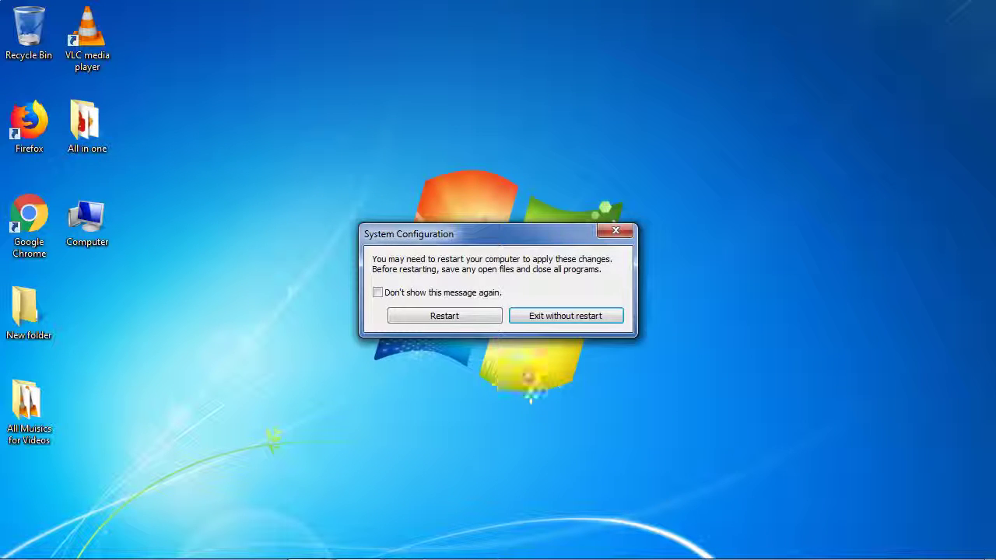
pyautogui.click(558, 318)
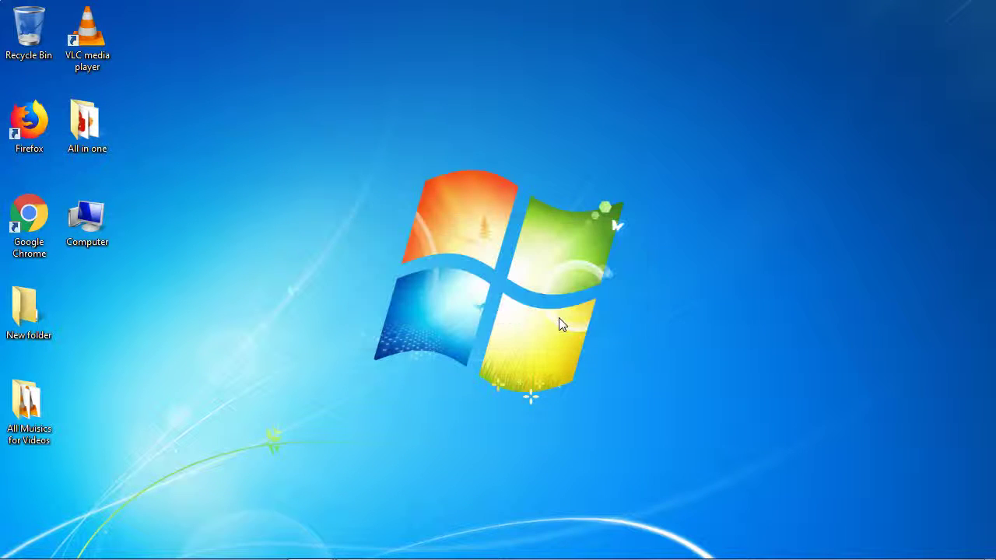
pyautogui.click(21, 545)
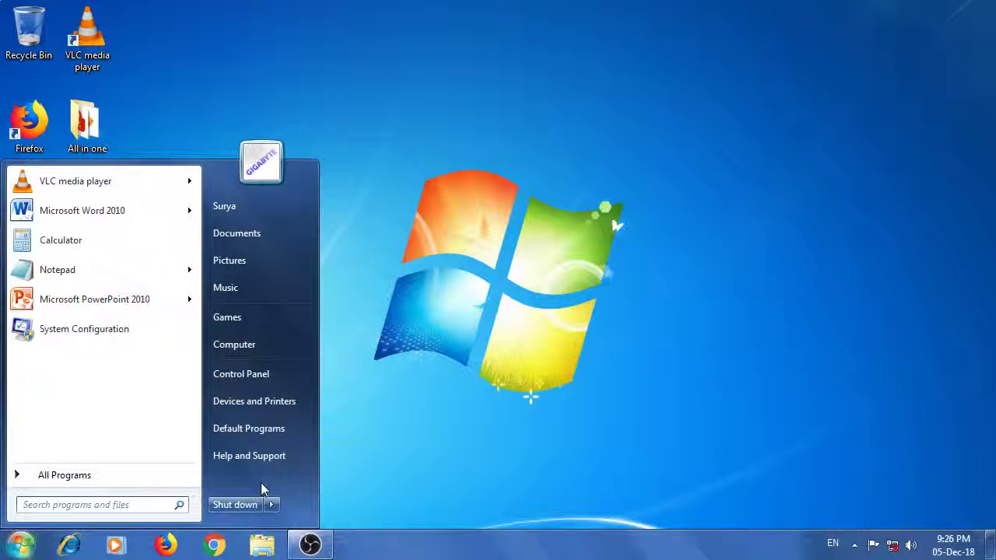
pyautogui.moveTo(276, 504)
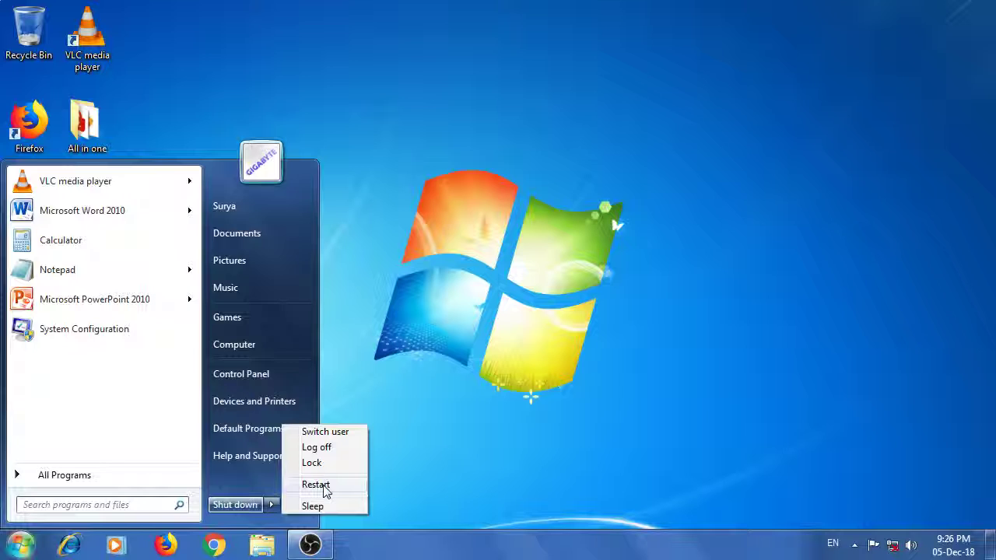
pyautogui.click(575, 177)
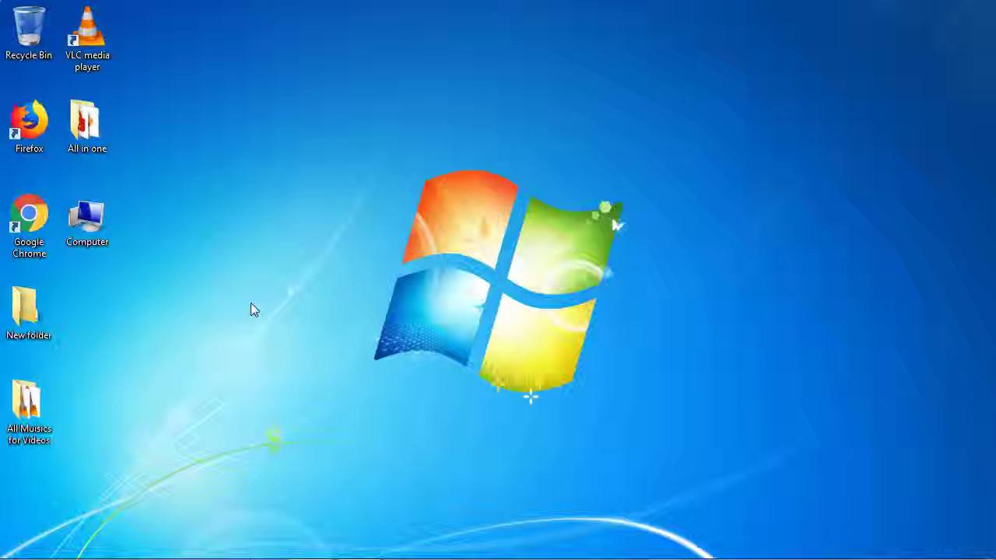
# - Open Control Panel, show its items as large icons and open Programs and Features
pyautogui.click(23, 551)
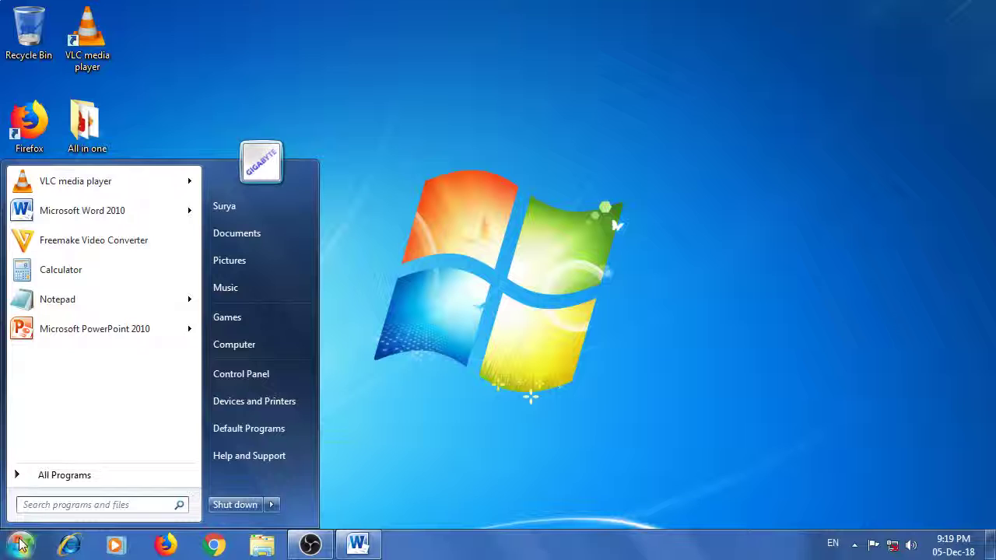
pyautogui.click(240, 376)
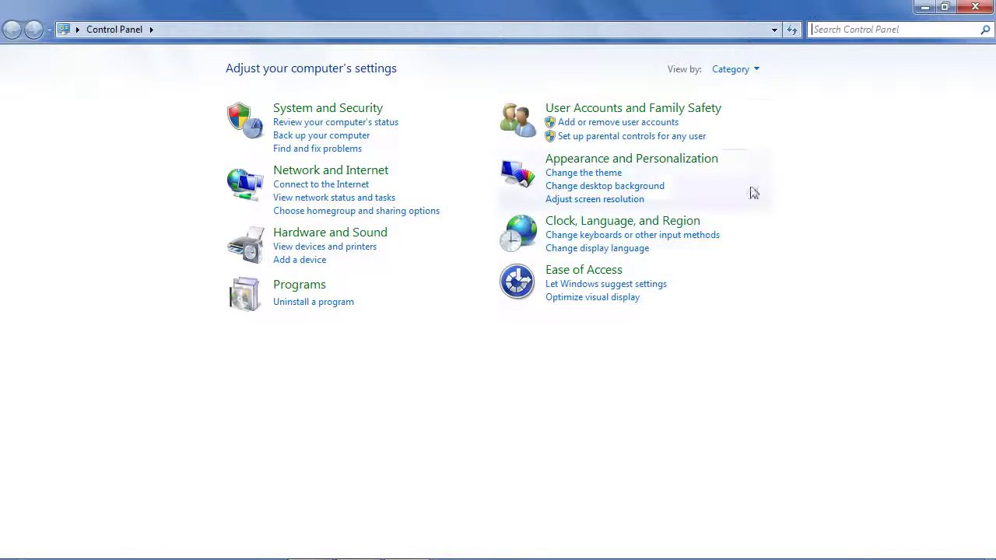
pyautogui.click(756, 74)
pyautogui.click(758, 112)
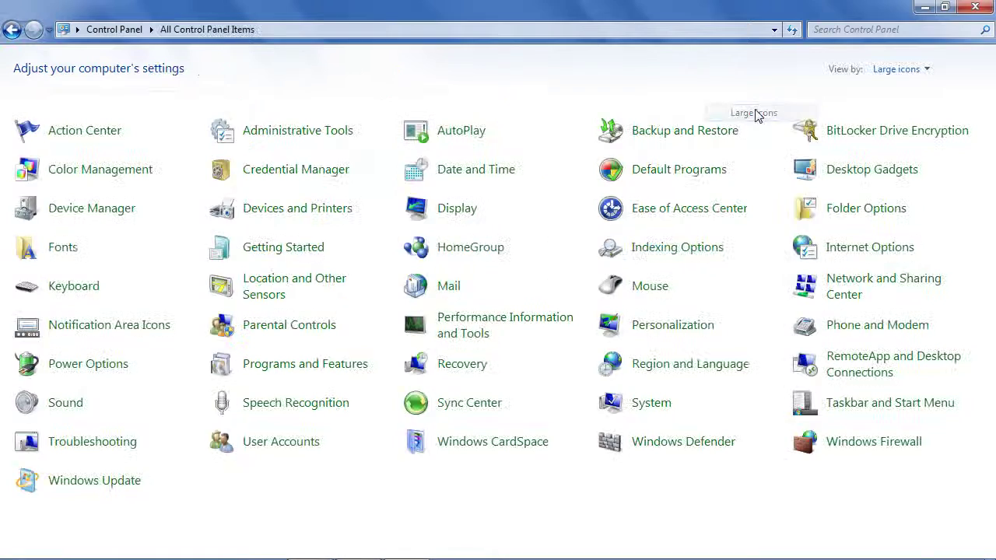
pyautogui.click(304, 366)
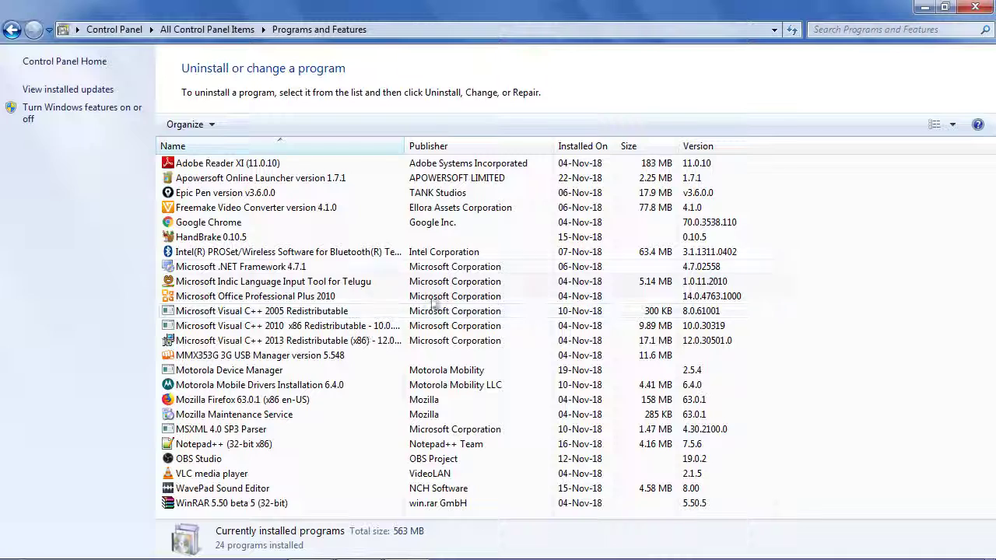
# - Return to the main Control Panel page, show its items by category and open the list for uninstalling programs
pyautogui.click(11, 29)
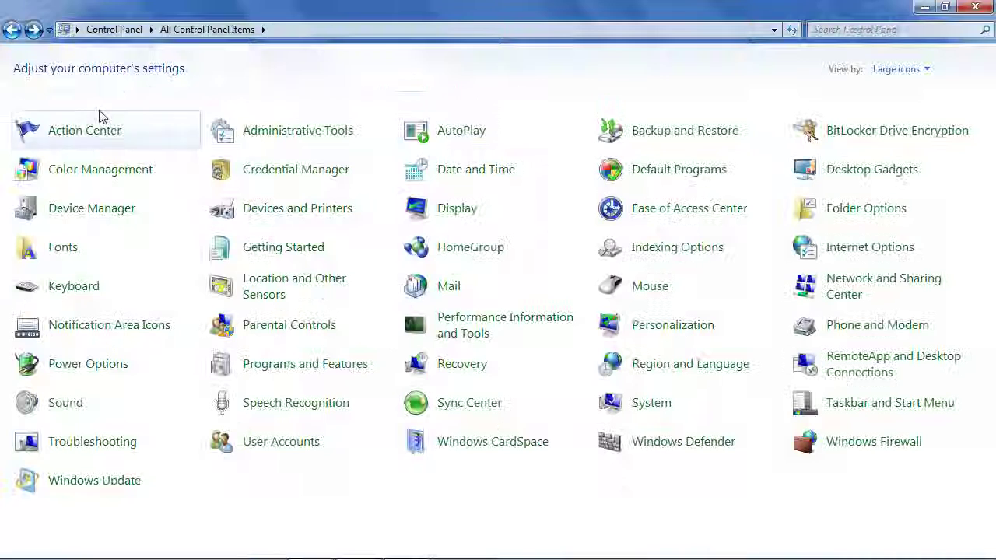
pyautogui.click(909, 75)
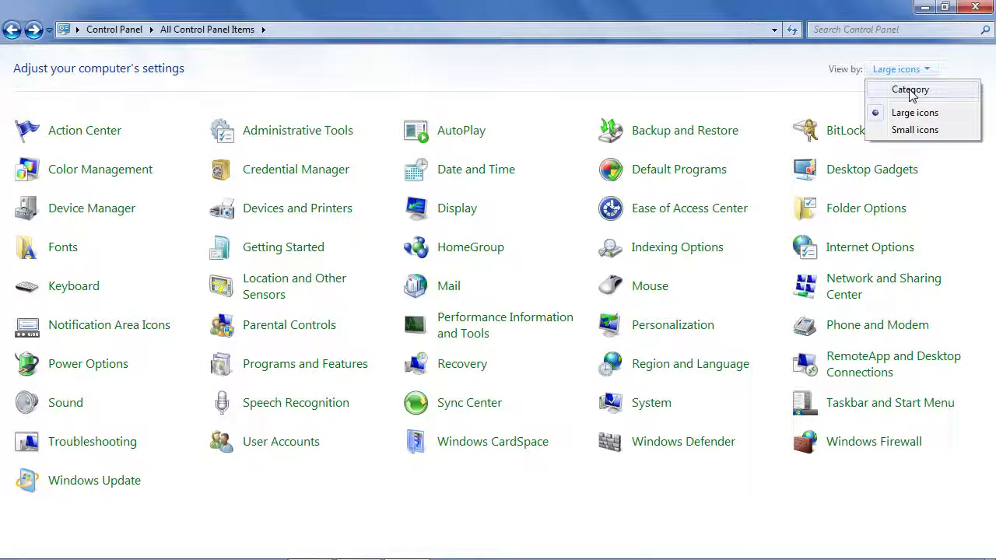
pyautogui.click(910, 91)
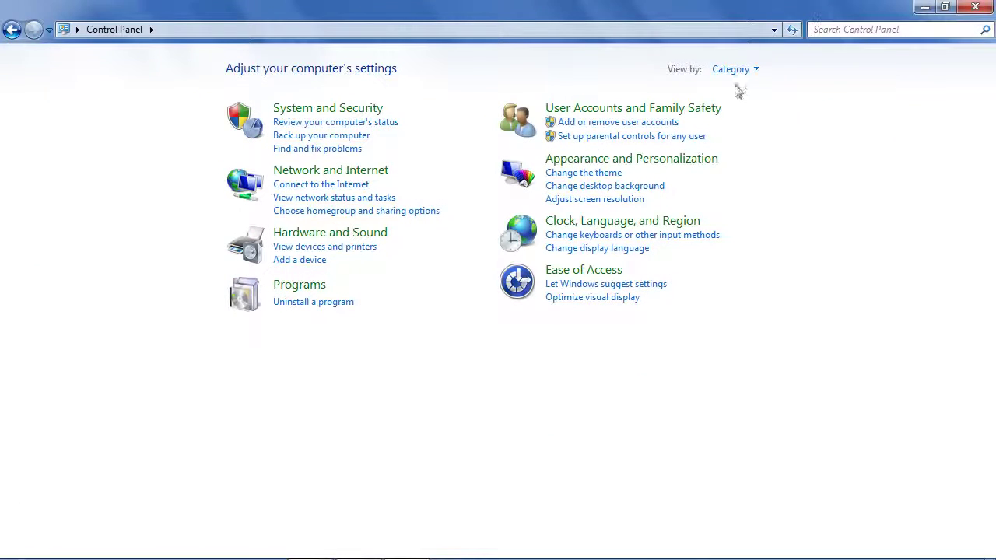
pyautogui.click(743, 75)
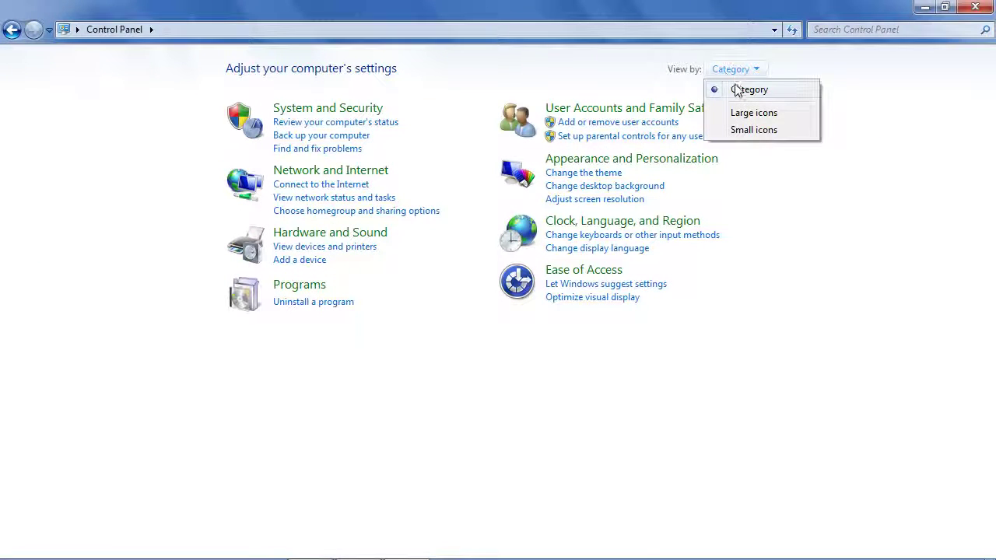
pyautogui.click(735, 89)
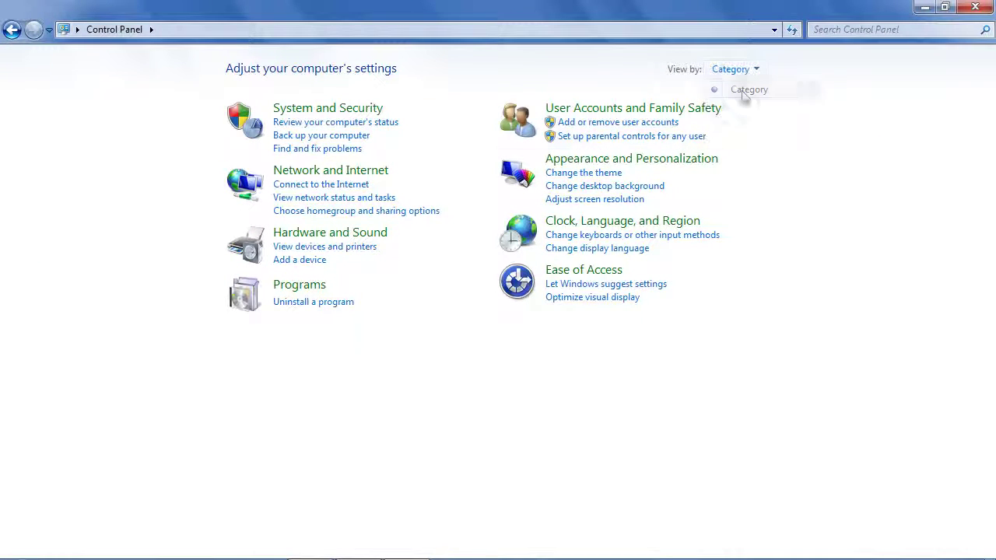
pyautogui.click(298, 309)
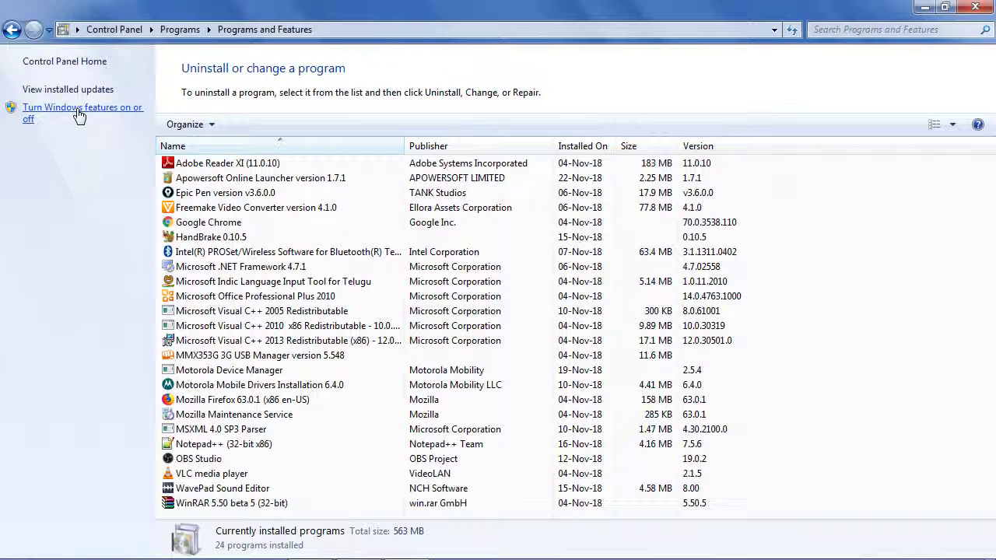
# - Open the Windows features list, turn off Games including all games inside it, and apply the feature changes
pyautogui.click(79, 115)
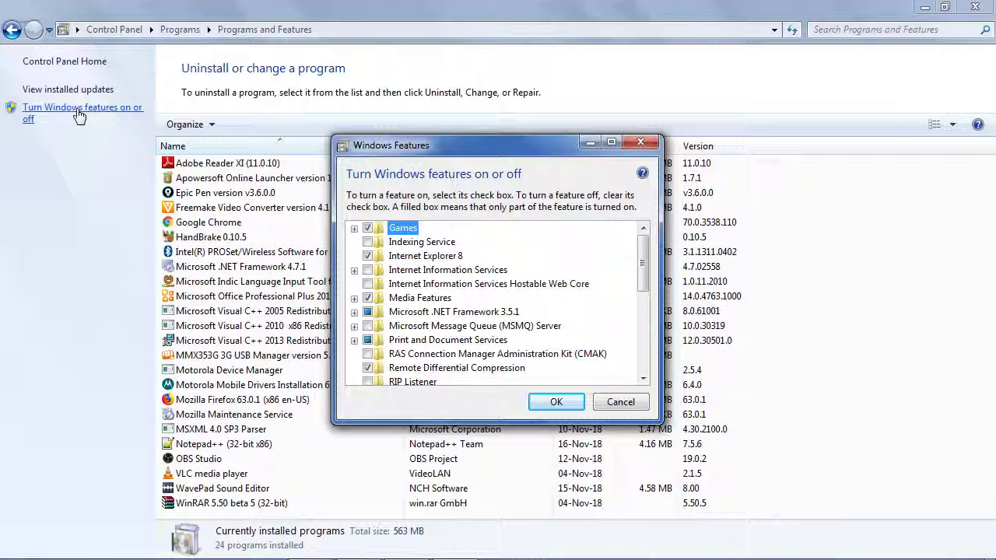
pyautogui.click(611, 142)
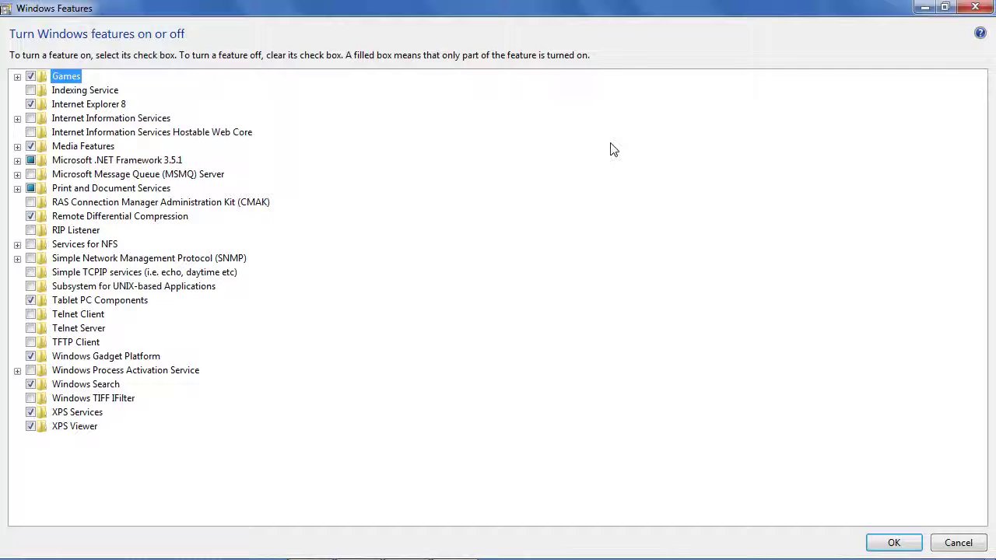
pyautogui.click(945, 7)
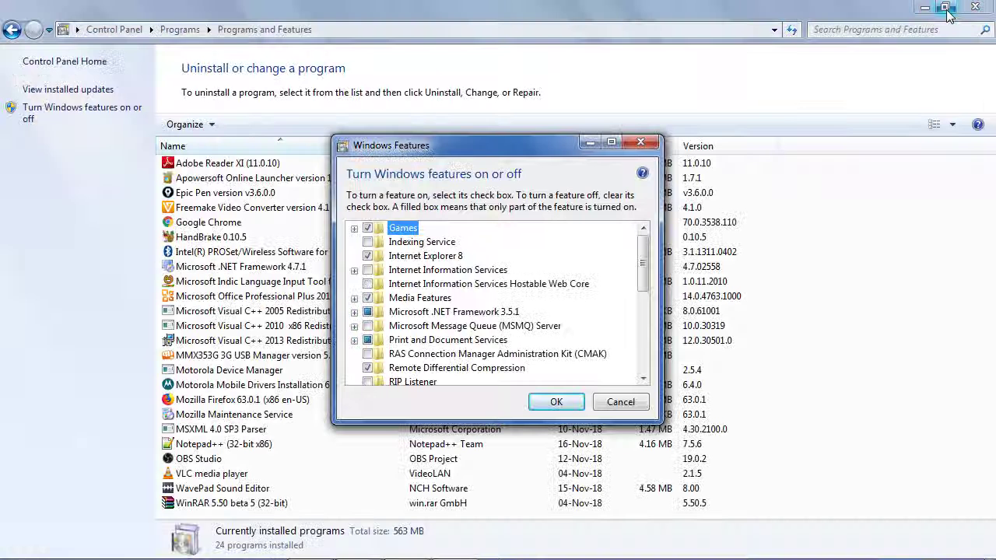
pyautogui.click(611, 143)
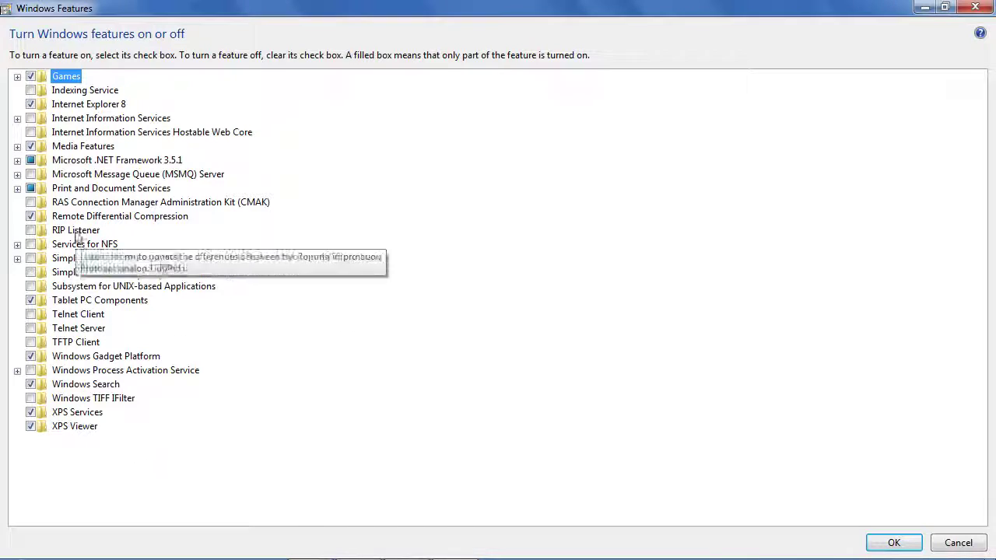
pyautogui.click(17, 77)
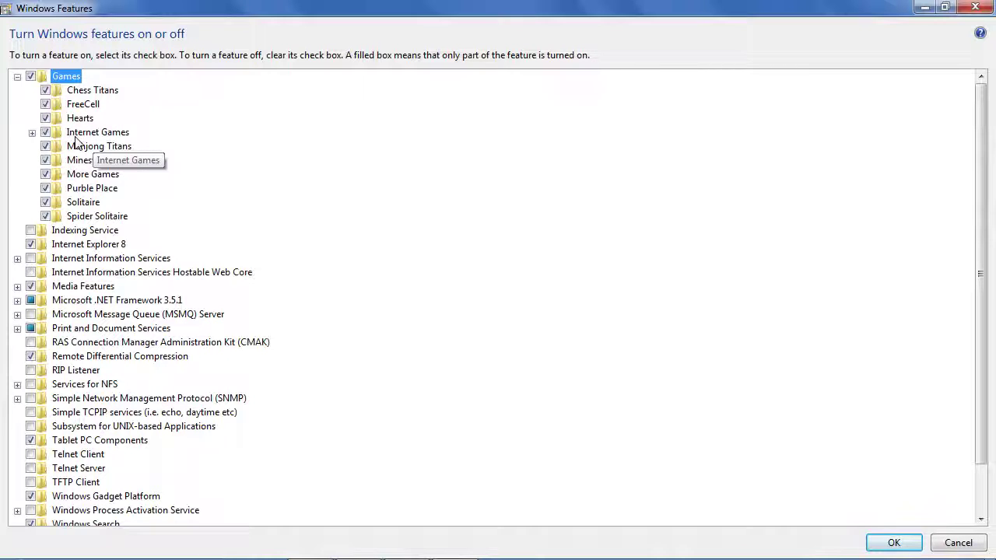
pyautogui.click(18, 77)
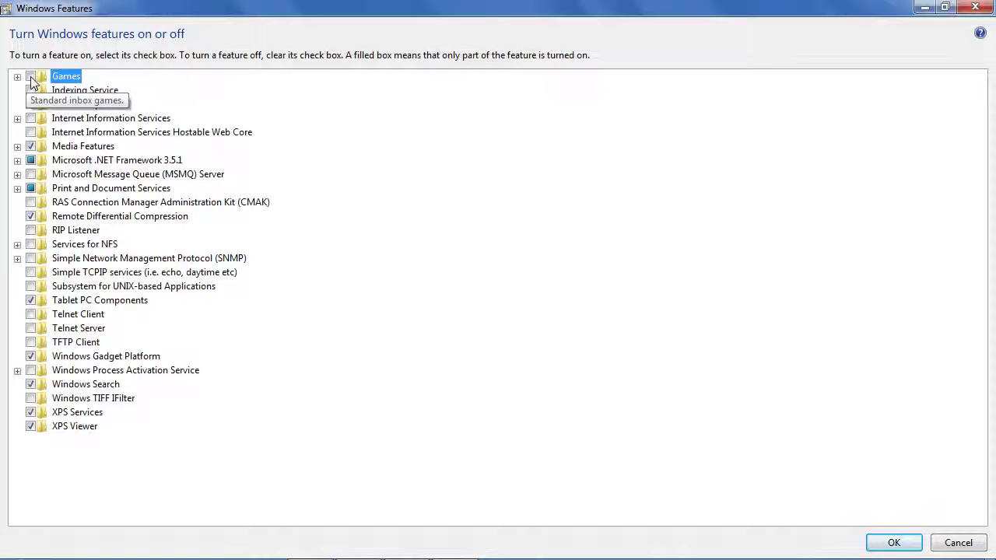
pyautogui.click(17, 77)
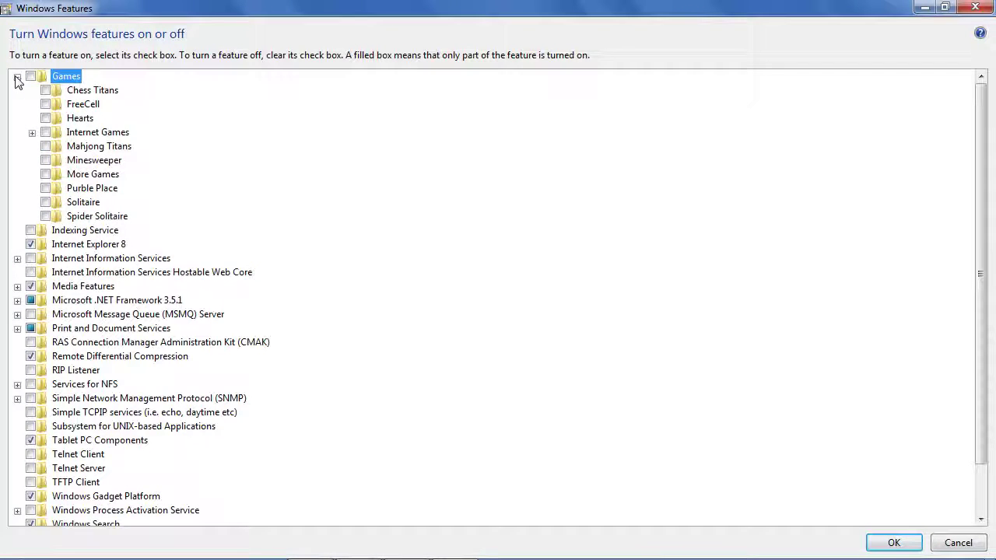
pyautogui.click(17, 77)
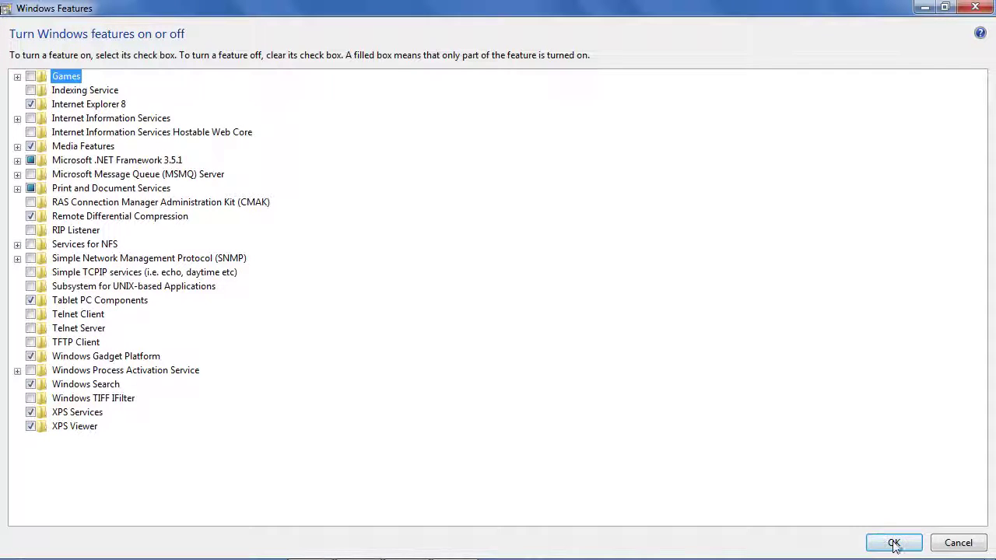
pyautogui.click(945, 7)
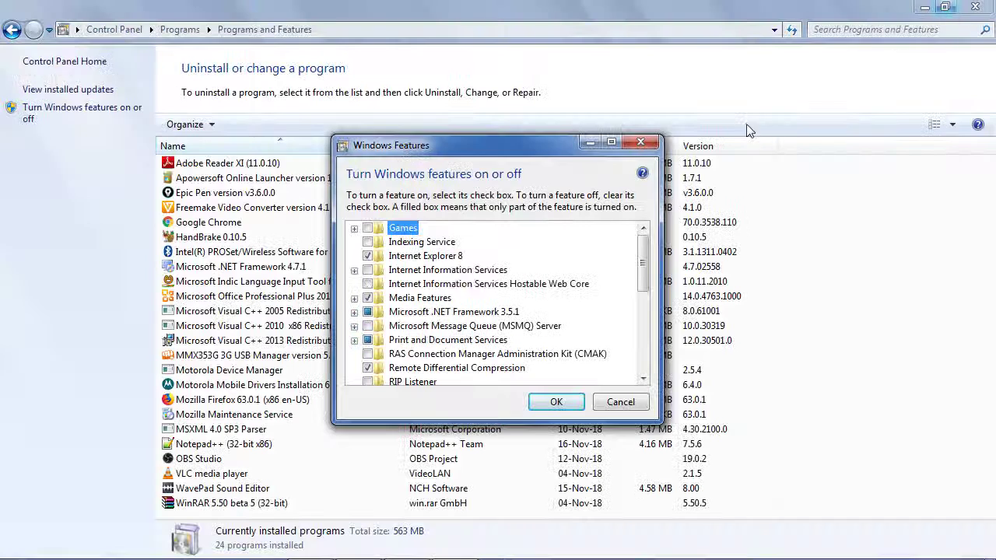
pyautogui.moveTo(515, 153); pyautogui.dragTo(499, 89)
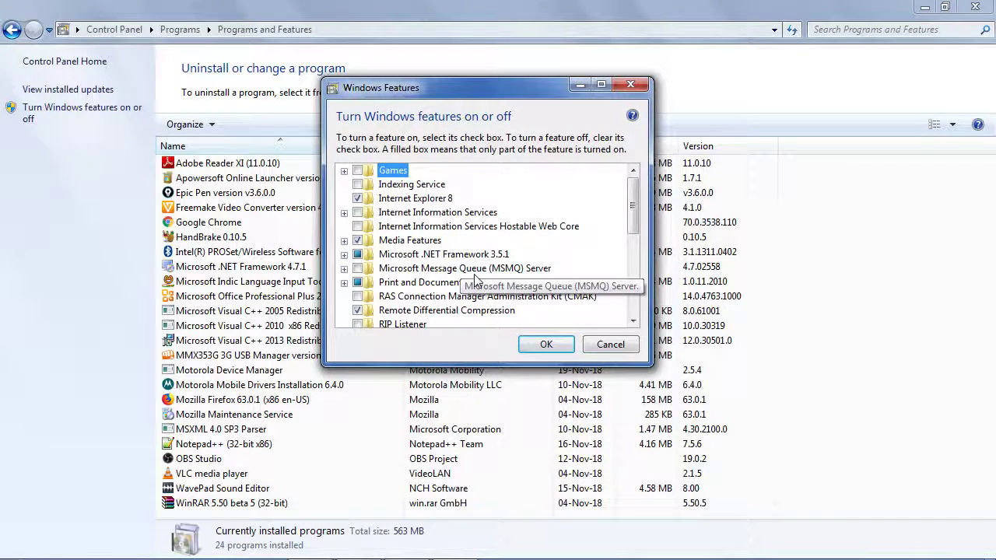
pyautogui.click(546, 346)
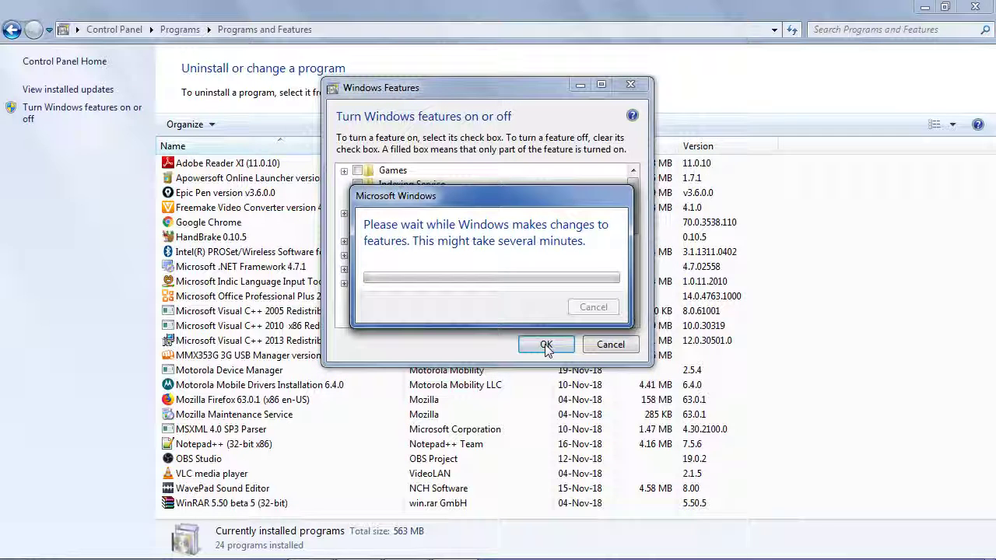